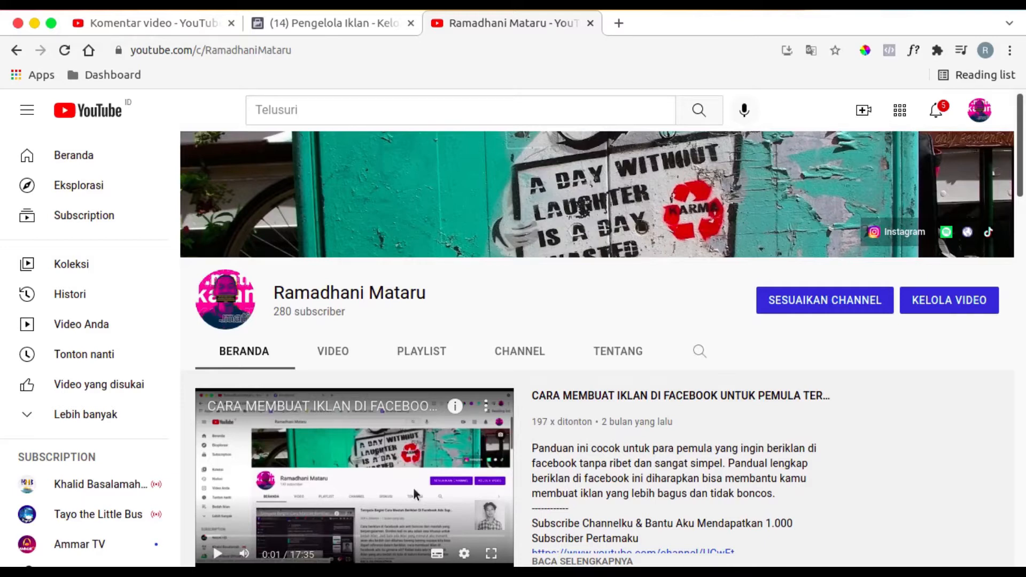
- Review the viewer comments on the video in YouTube Studio and the uploads on the channel's home page
{"action": "left_click", "coordinate": [122, 23]}
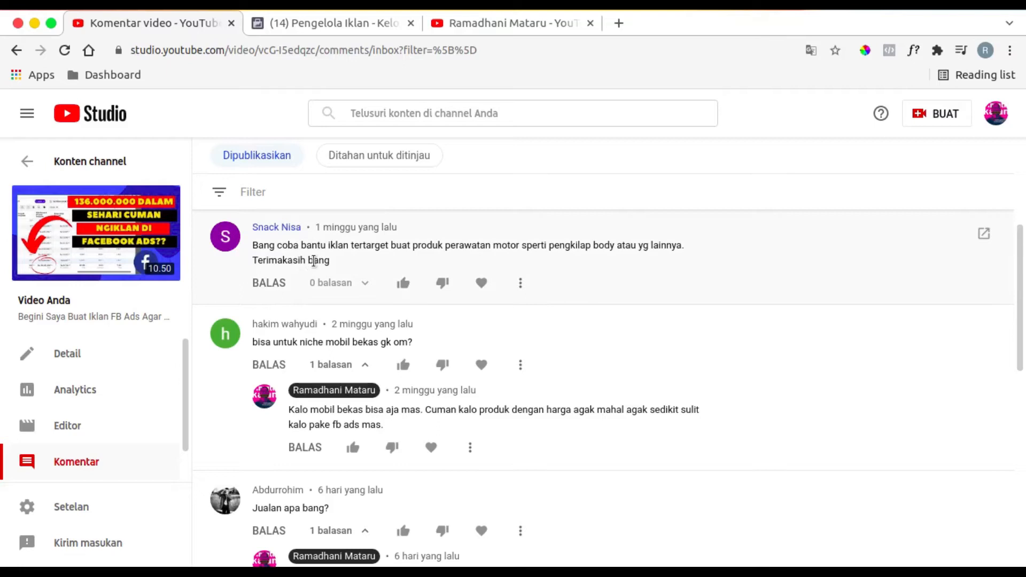
{"action": "left_click", "coordinate": [485, 24]}
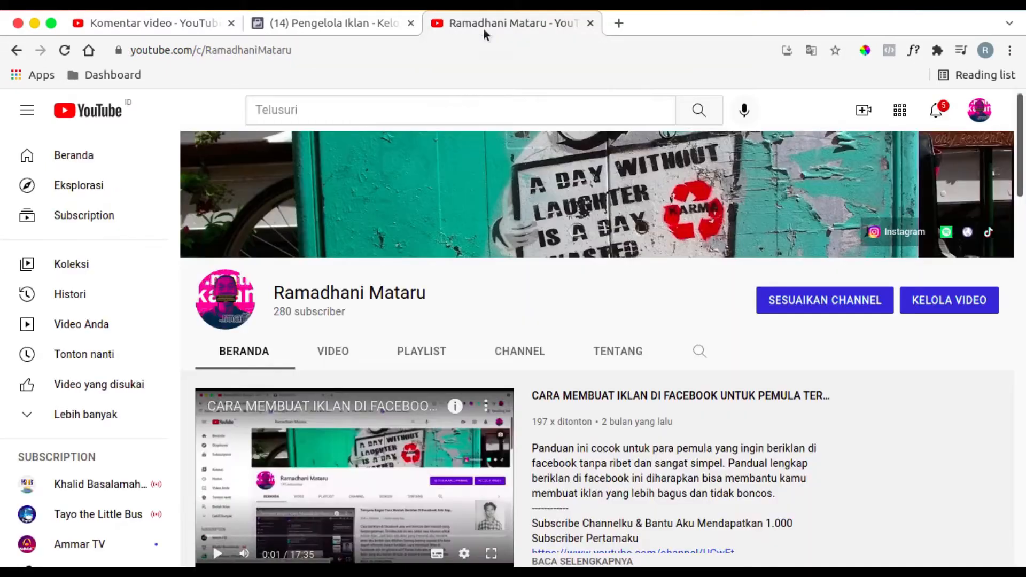
{"action": "scroll", "coordinate": [612, 325], "scroll_direction": "down", "scroll_amount": 5}
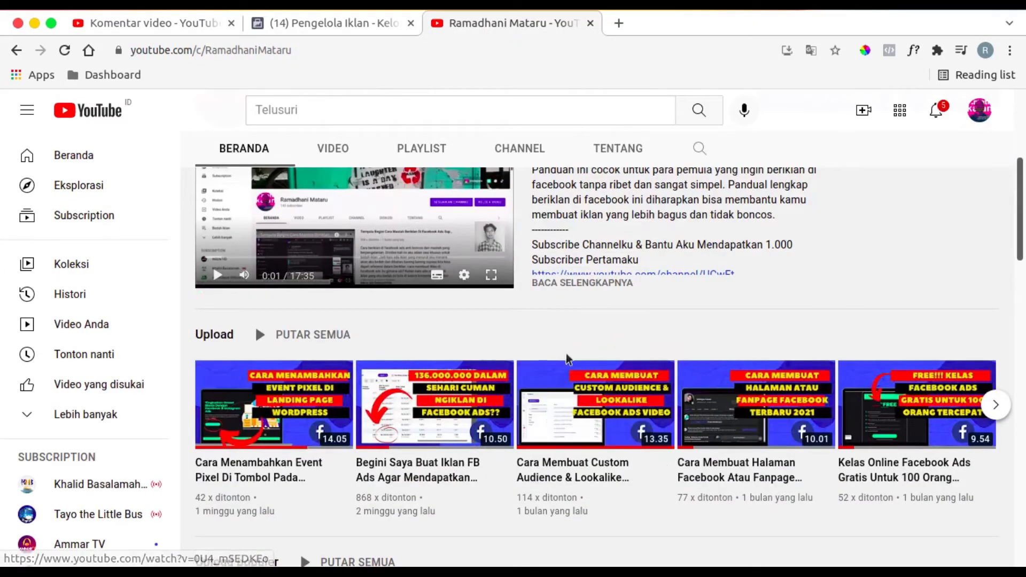
{"action": "left_click", "coordinate": [145, 23]}
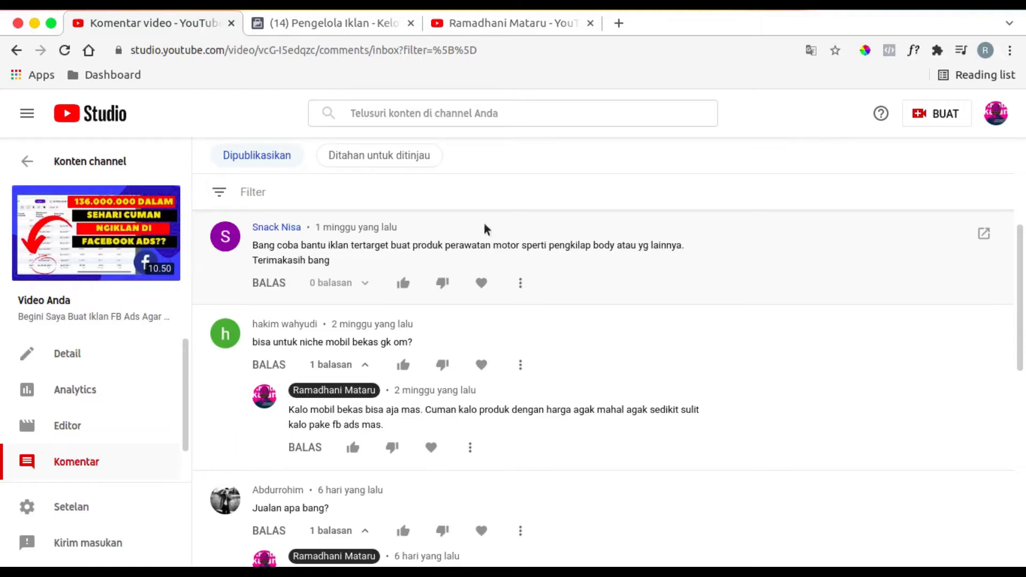
- Switch to Facebook Ads Manager and start a new campaign with the Penayangan video objective
{"action": "left_click", "coordinate": [350, 34]}
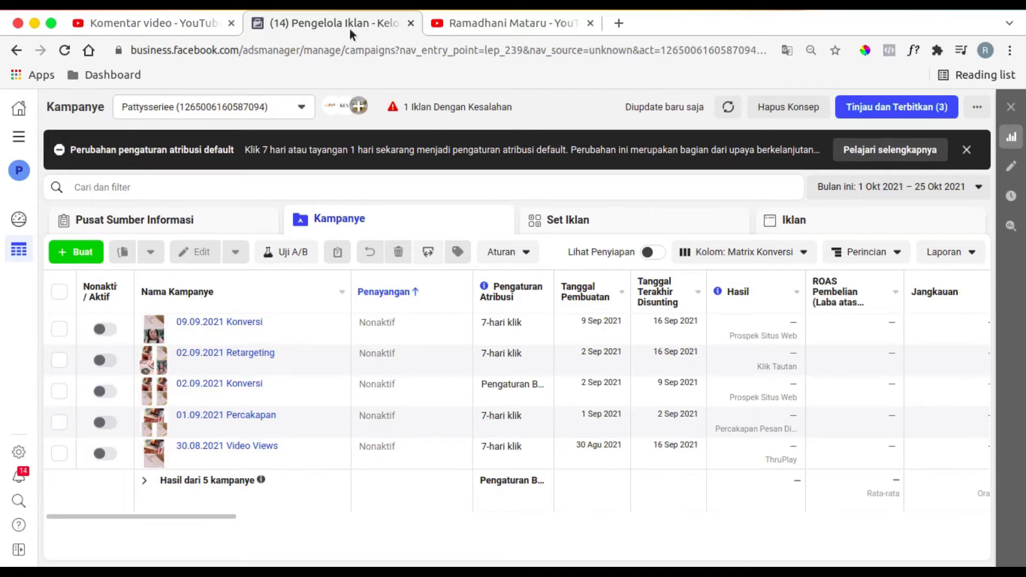
{"action": "left_click", "coordinate": [79, 255]}
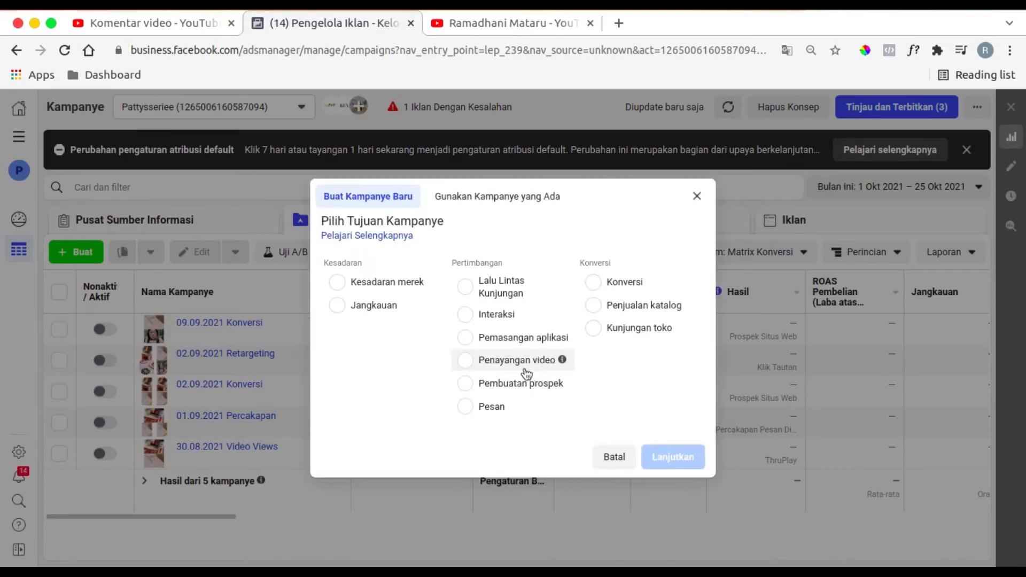
{"action": "left_click", "coordinate": [526, 369]}
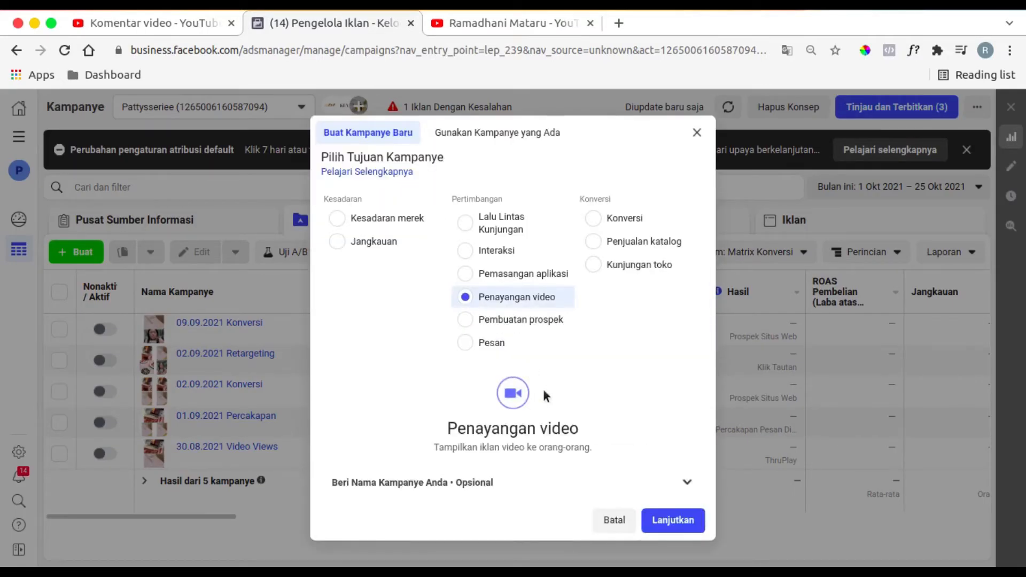
- Name the new campaign "25.10.2021 Penayangan Video" and continue to its draft settings
{"action": "left_click", "coordinate": [603, 483]}
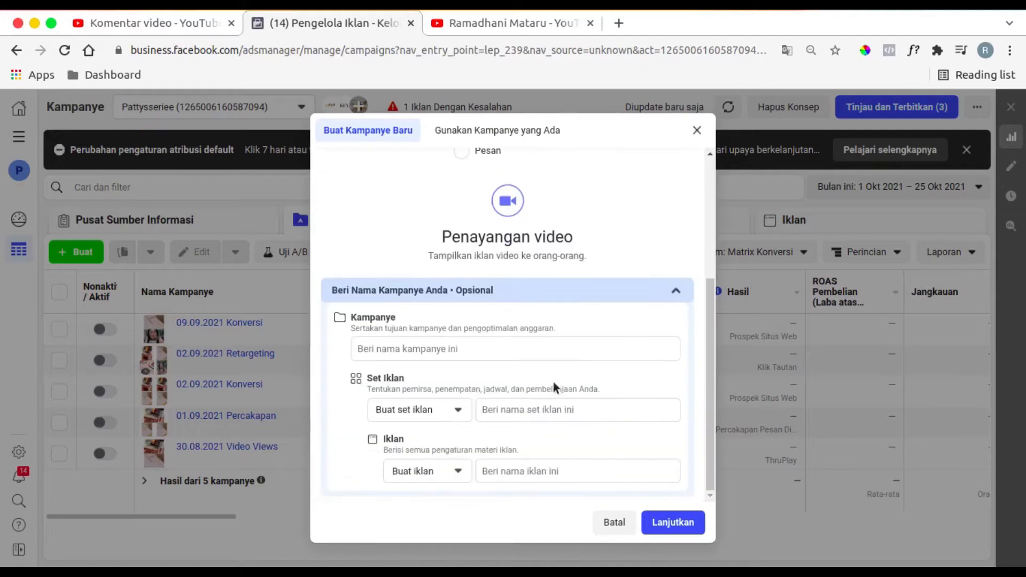
{"action": "left_click", "coordinate": [548, 353]}
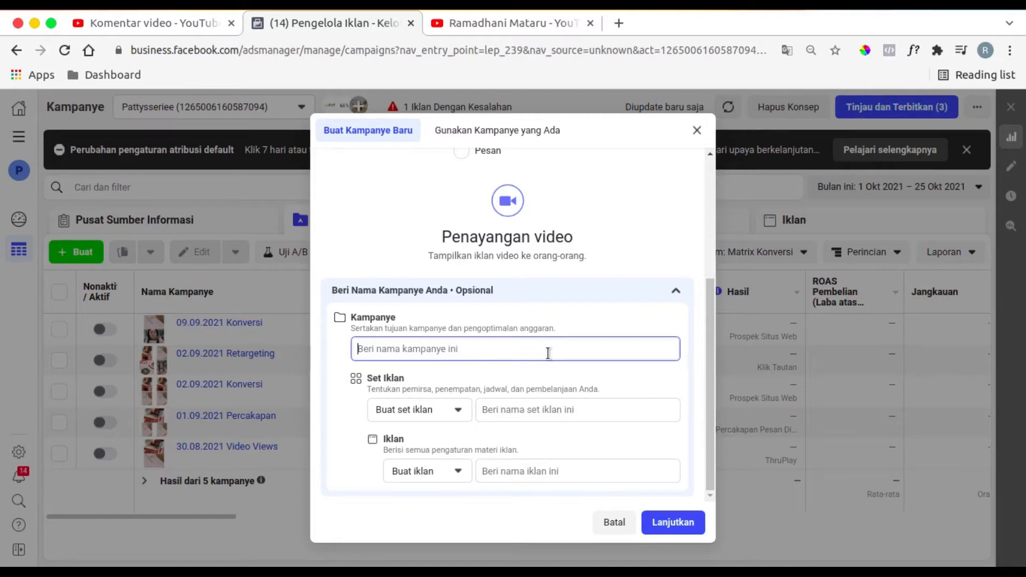
{"action": "scroll", "coordinate": [435, 203], "scroll_direction": "up", "scroll_amount": 2}
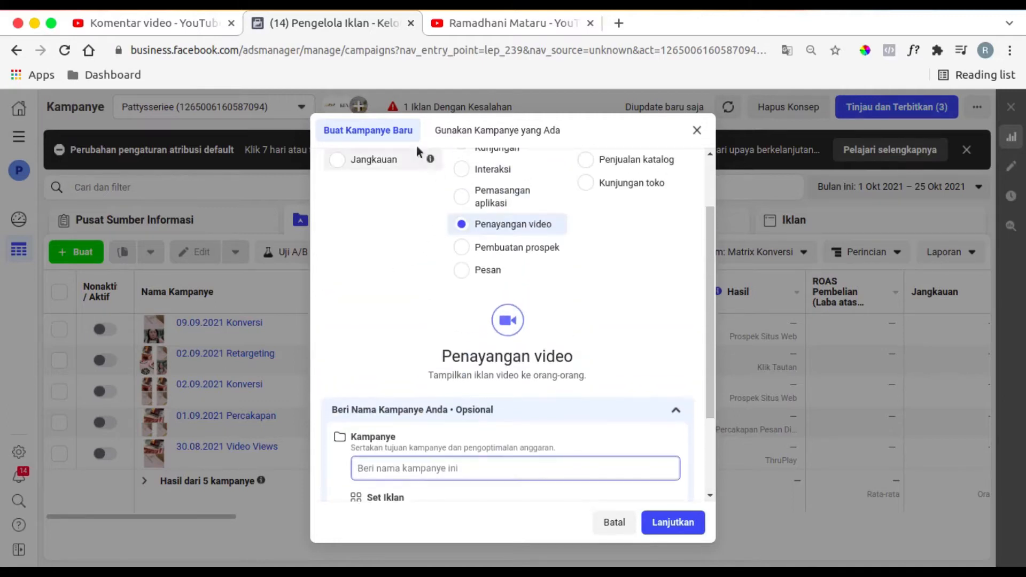
{"action": "scroll", "coordinate": [396, 336], "scroll_direction": "down", "scroll_amount": 2}
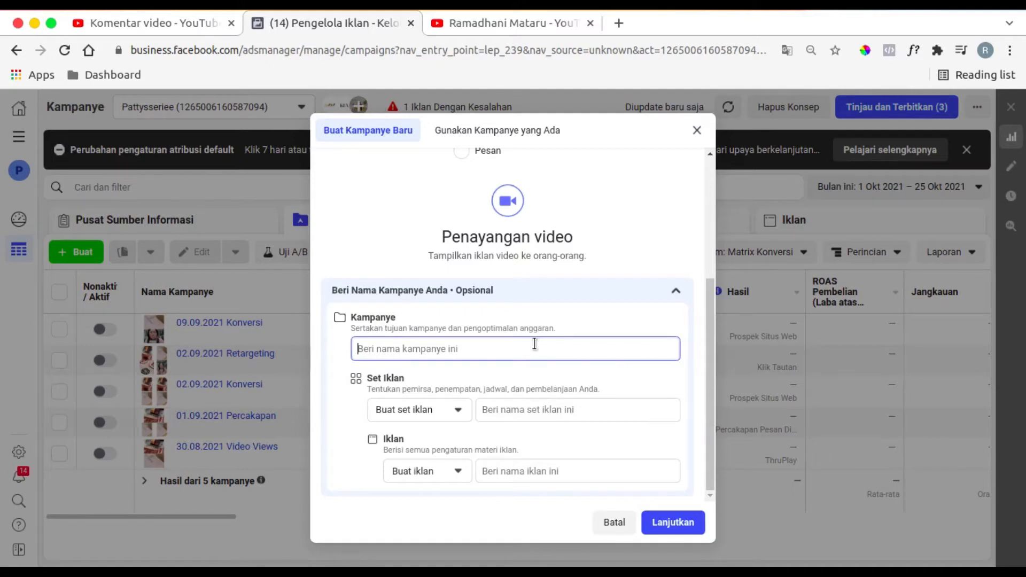
{"action": "type", "text": "25.10.2021"}
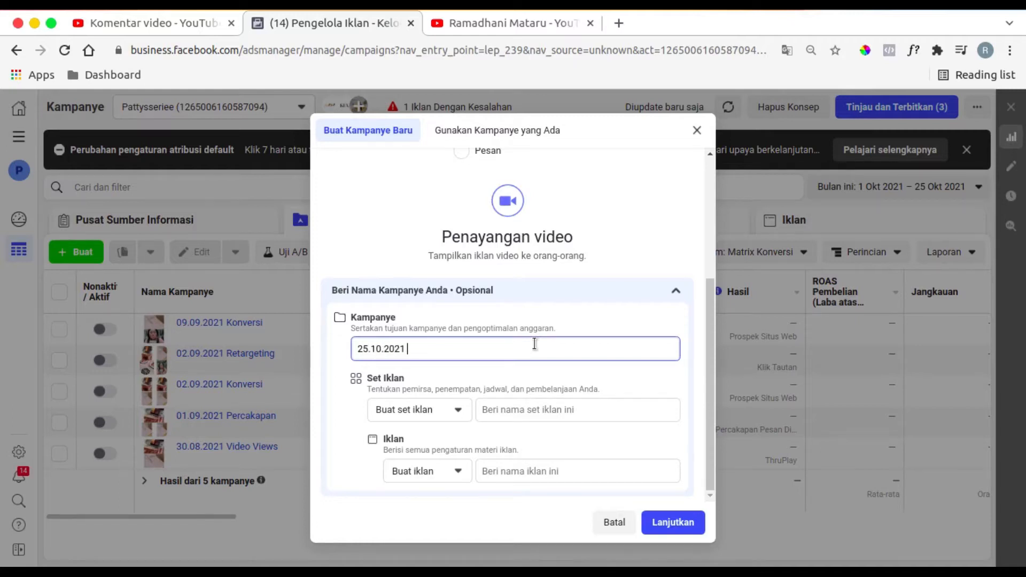
{"action": "type", "text": " Penayangan Video"}
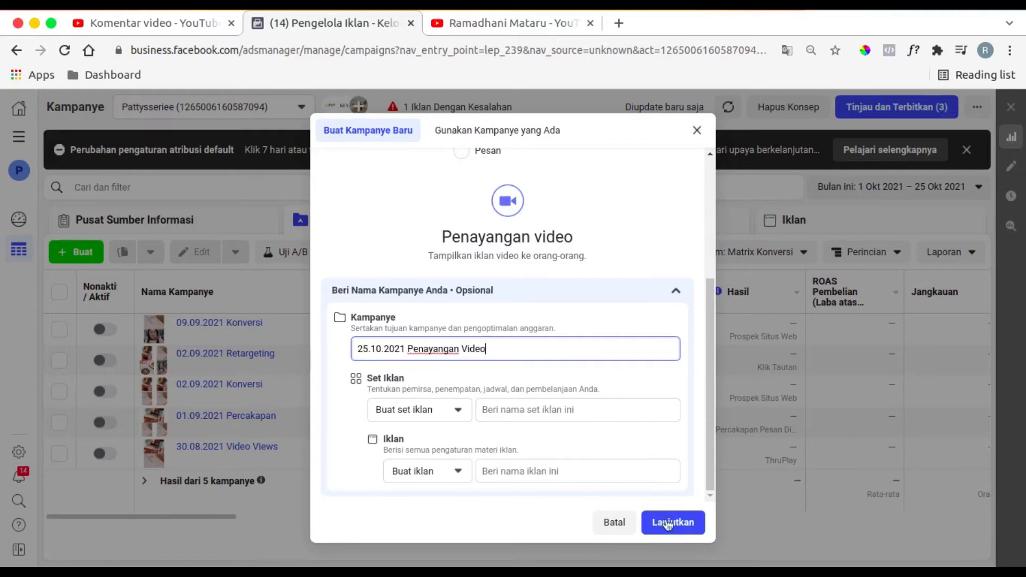
{"action": "left_click", "coordinate": [672, 527]}
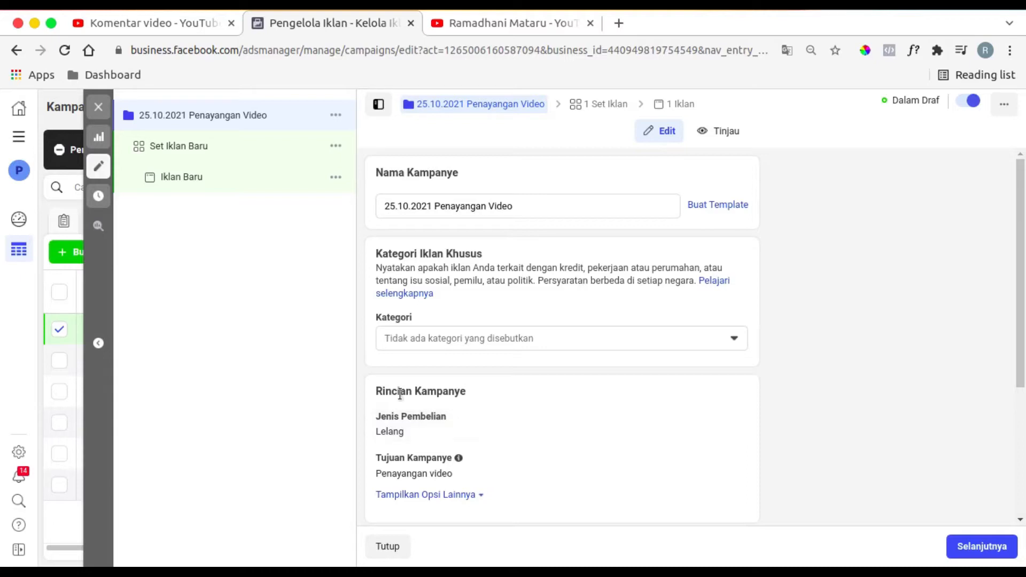
- Examine the campaign settings, including the additional options under Rincian Kampanye
{"action": "scroll", "coordinate": [431, 267], "scroll_direction": "down", "scroll_amount": 4}
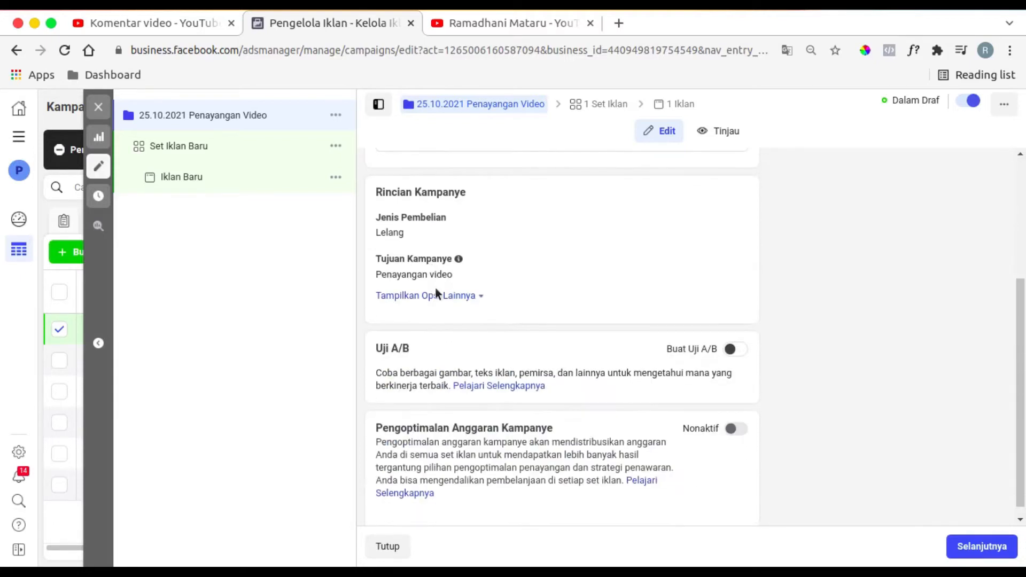
{"action": "scroll", "coordinate": [693, 306], "scroll_direction": "up", "scroll_amount": 2}
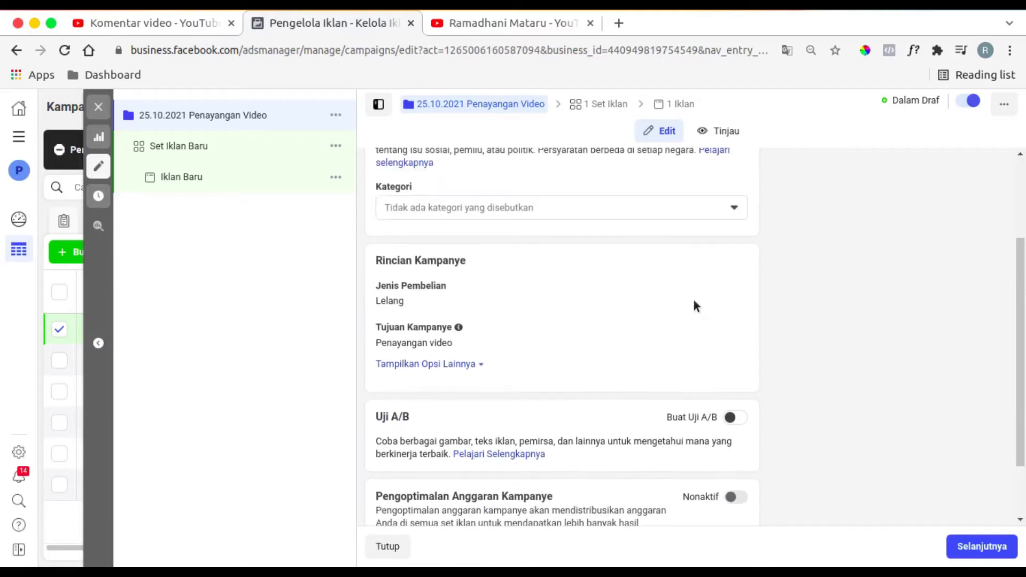
{"action": "left_click", "coordinate": [478, 365]}
{"action": "scroll", "coordinate": [541, 315], "scroll_direction": "down", "scroll_amount": 2}
{"action": "scroll", "coordinate": [718, 327], "scroll_direction": "up", "scroll_amount": 5}
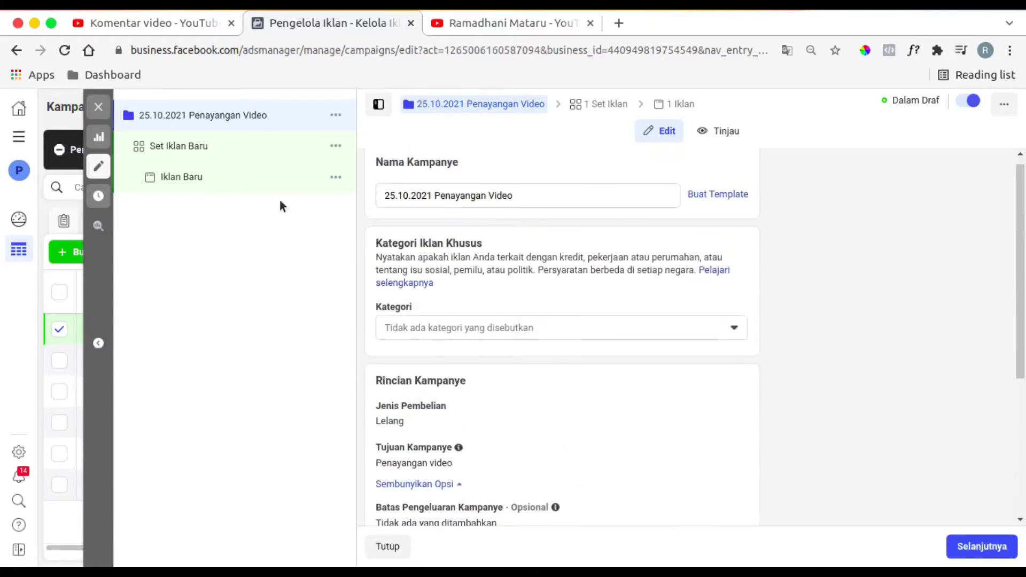
- Open the settings of Set Iklan Baru and set its daily budget to Rp 25.000
{"action": "left_click", "coordinate": [202, 147]}
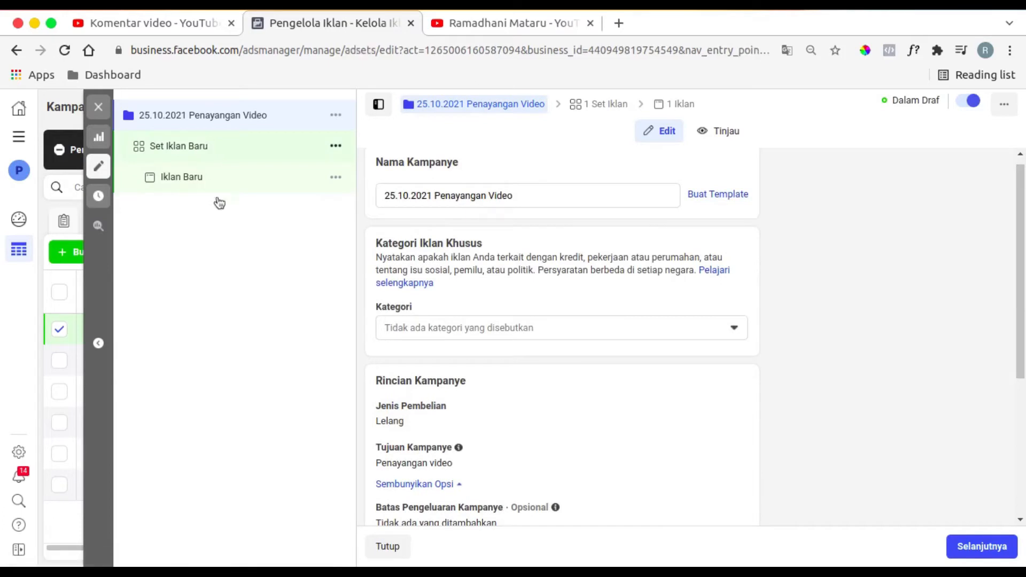
{"action": "left_click", "coordinate": [500, 217]}
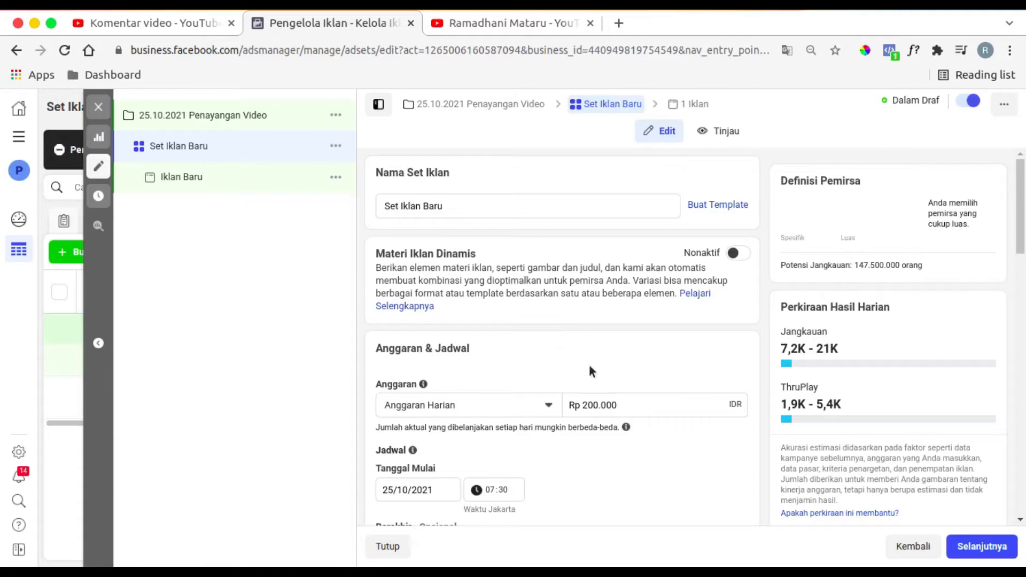
{"action": "scroll", "coordinate": [602, 361], "scroll_direction": "down", "scroll_amount": 3}
{"action": "double_click", "coordinate": [590, 290]}
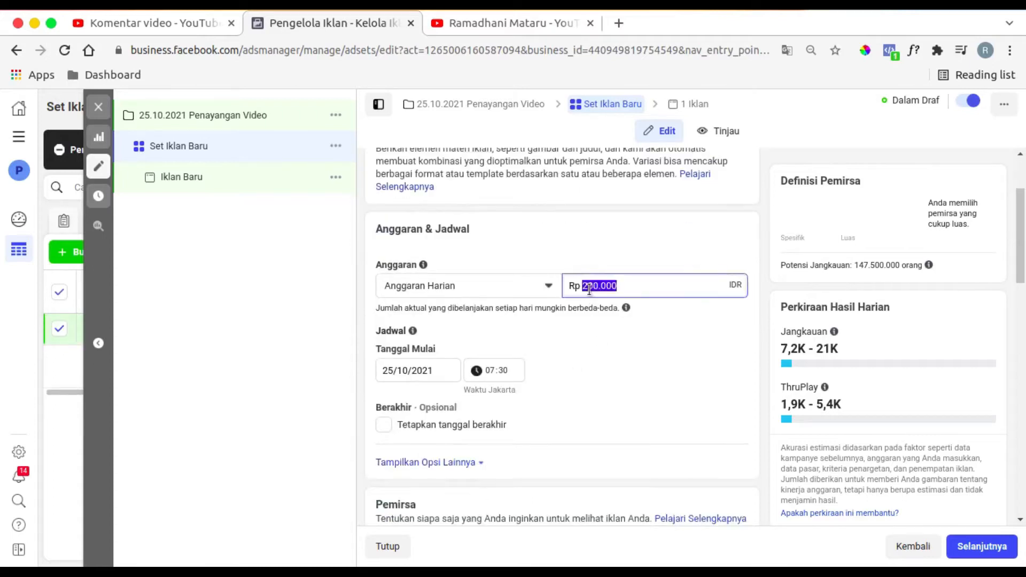
{"action": "left_click", "coordinate": [589, 290]}
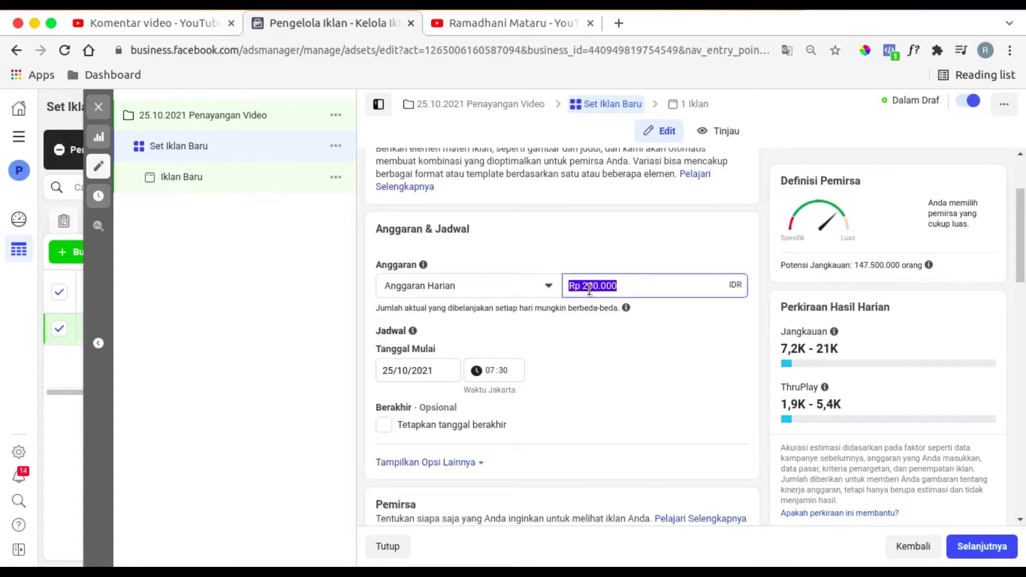
{"action": "type", "text": "25"}
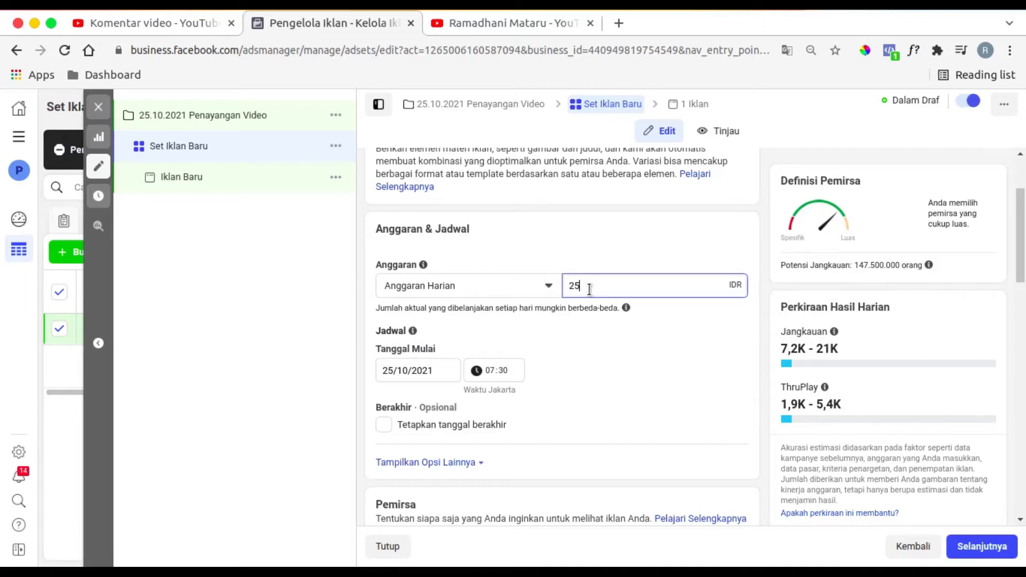
{"action": "type", "text": ".000"}
{"action": "left_click", "coordinate": [570, 260]}
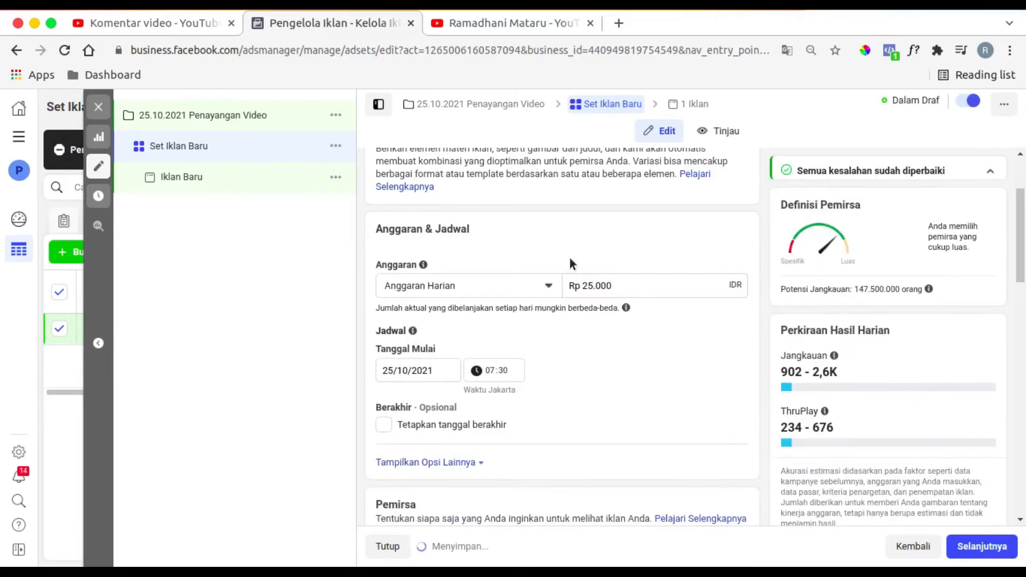
- Look through the existing custom audiences available for the ad set without choosing one
{"action": "scroll", "coordinate": [587, 309], "scroll_direction": "down", "scroll_amount": 7}
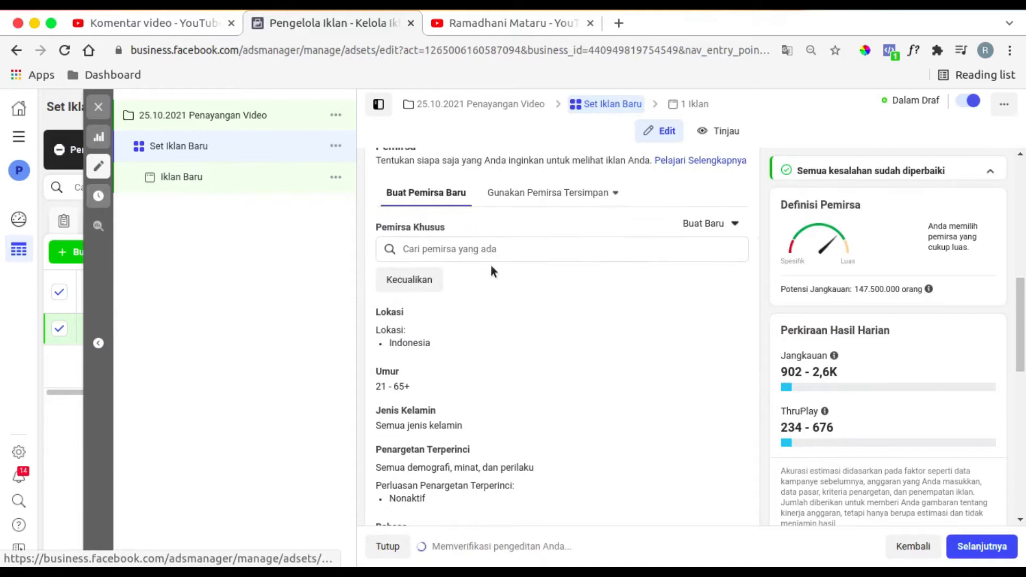
{"action": "left_click", "coordinate": [492, 259]}
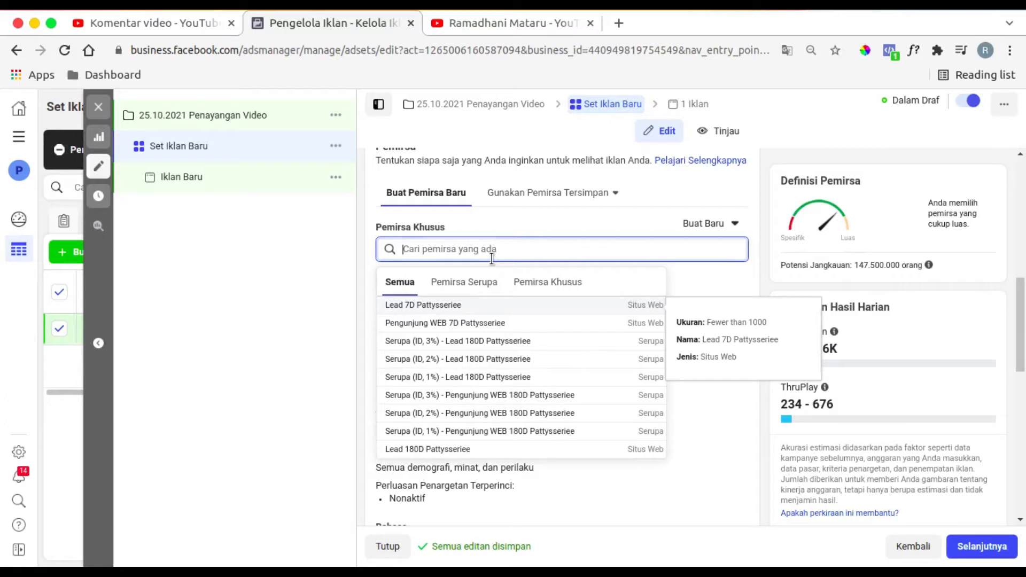
{"action": "left_click", "coordinate": [363, 249]}
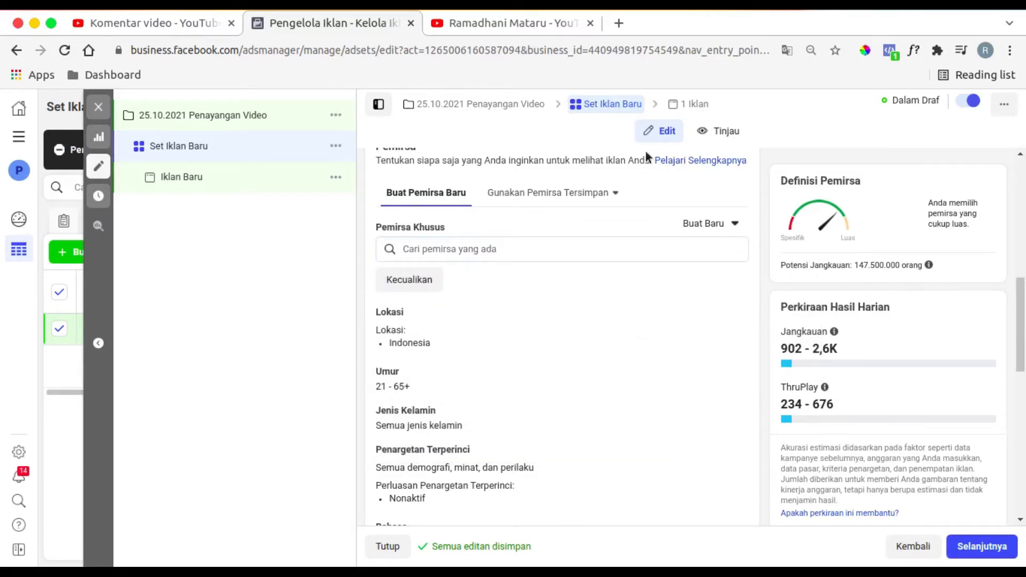
- Open the ad set's detailed targeting for editing and set the audience's maximum age to 50
{"action": "scroll", "coordinate": [483, 373], "scroll_direction": "down", "scroll_amount": 3}
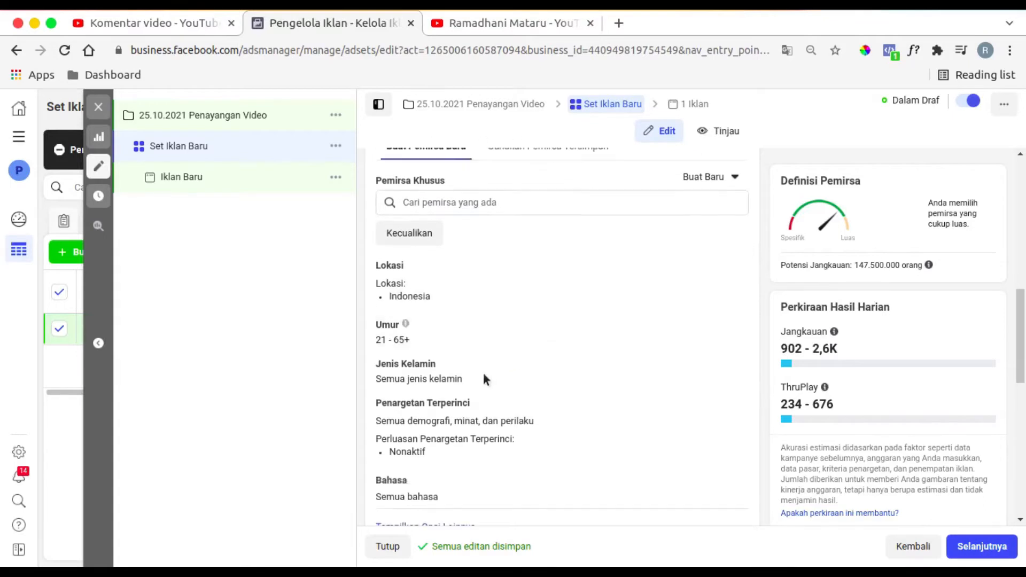
{"action": "left_click", "coordinate": [728, 332]}
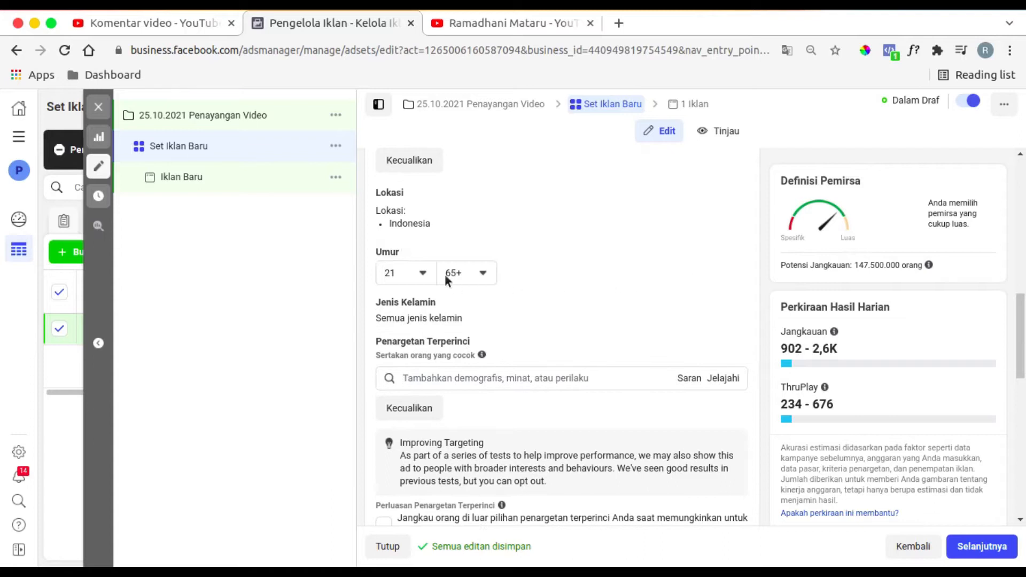
{"action": "left_click", "coordinate": [470, 273]}
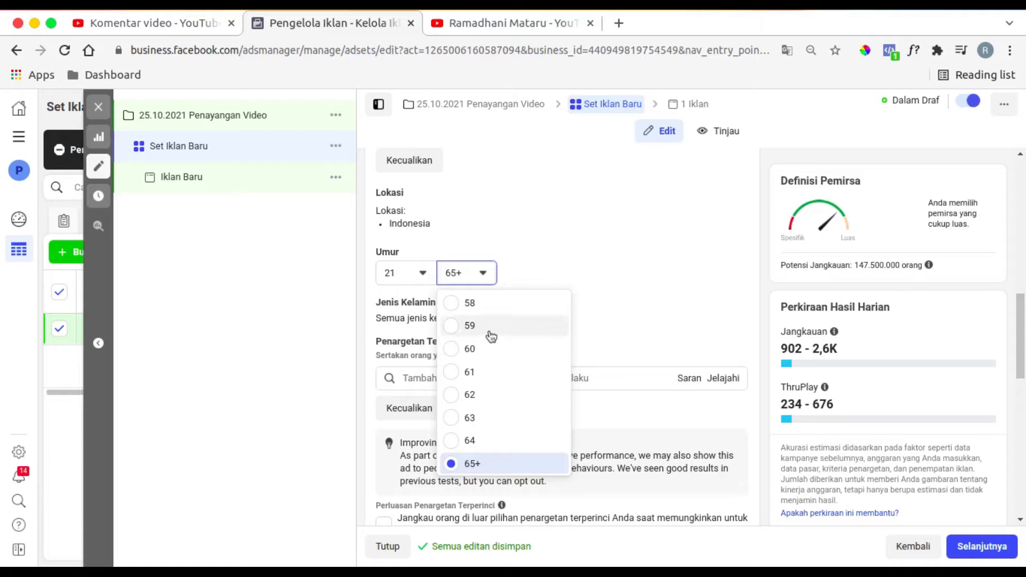
{"action": "scroll", "coordinate": [491, 335], "scroll_direction": "up", "scroll_amount": 5}
{"action": "scroll", "coordinate": [491, 336], "scroll_direction": "up", "scroll_amount": 2}
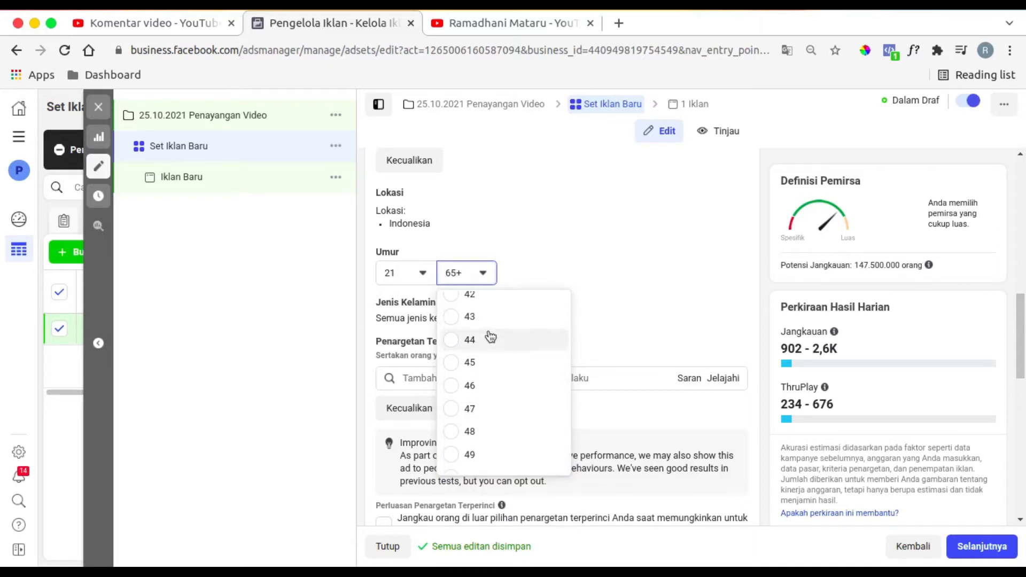
{"action": "scroll", "coordinate": [491, 336], "scroll_direction": "up", "scroll_amount": 2}
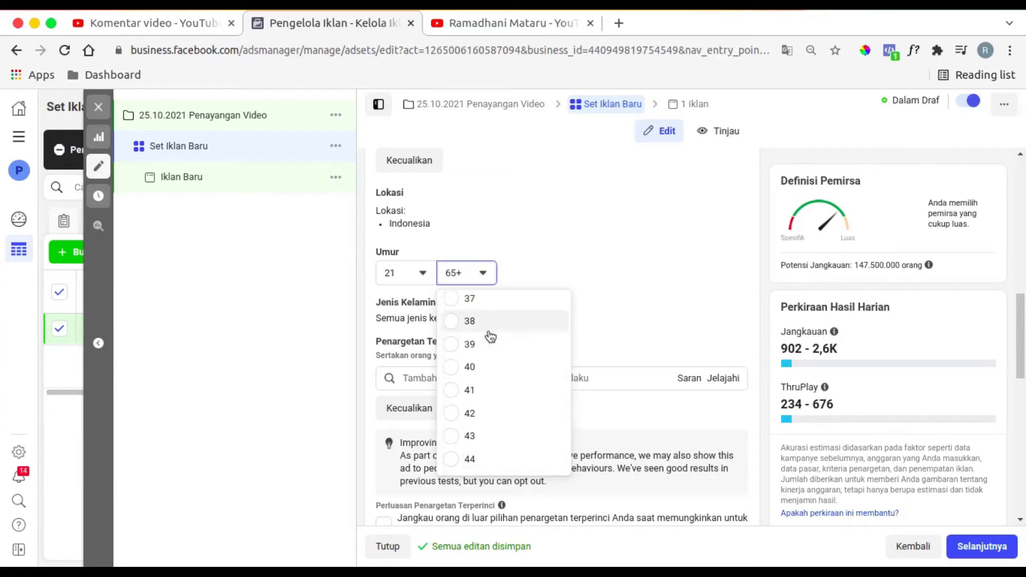
{"action": "scroll", "coordinate": [490, 336], "scroll_direction": "up", "scroll_amount": 2}
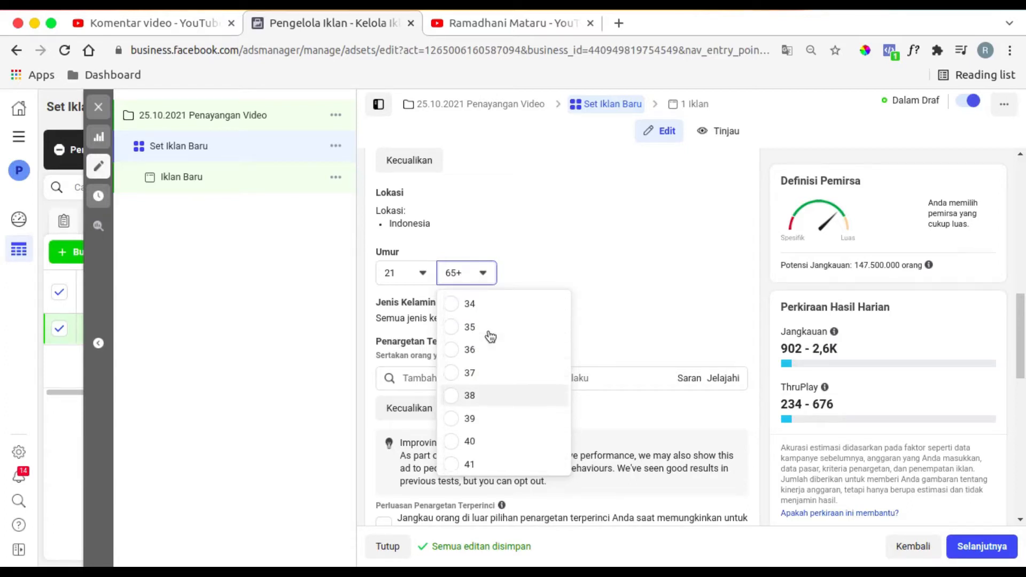
{"action": "scroll", "coordinate": [491, 336], "scroll_direction": "down", "scroll_amount": 4}
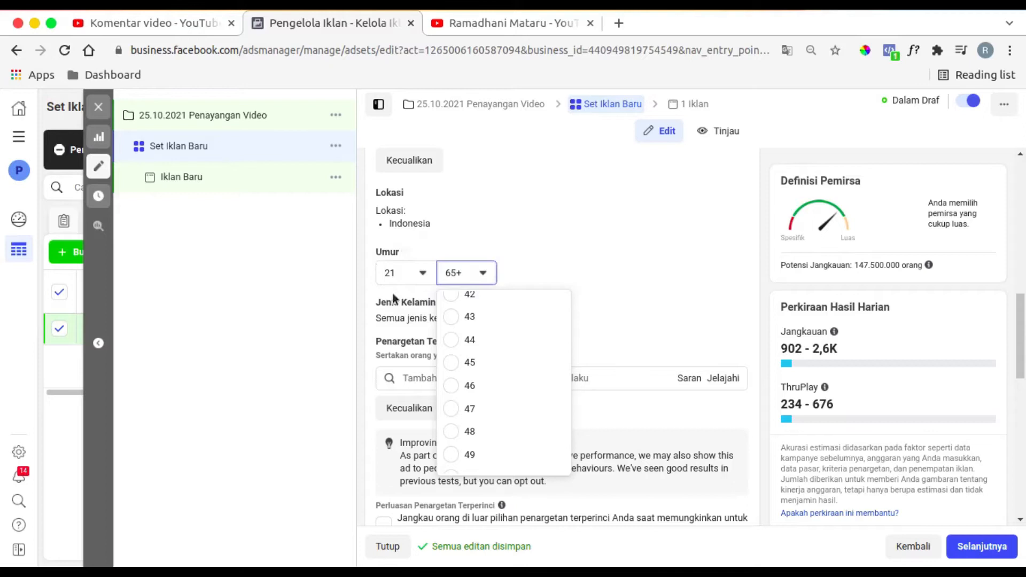
{"action": "scroll", "coordinate": [500, 397], "scroll_direction": "down", "scroll_amount": 3}
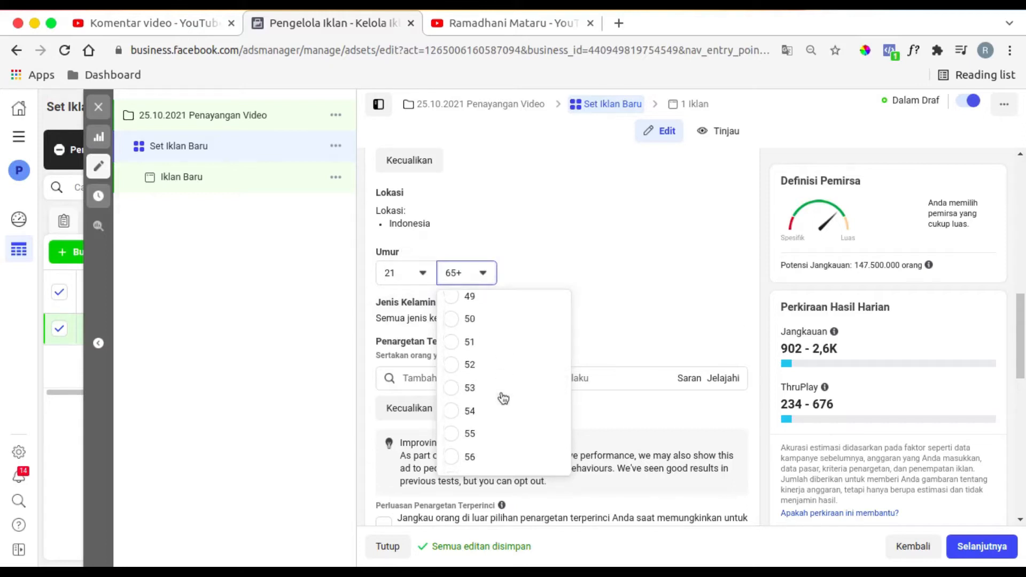
{"action": "left_click", "coordinate": [477, 319]}
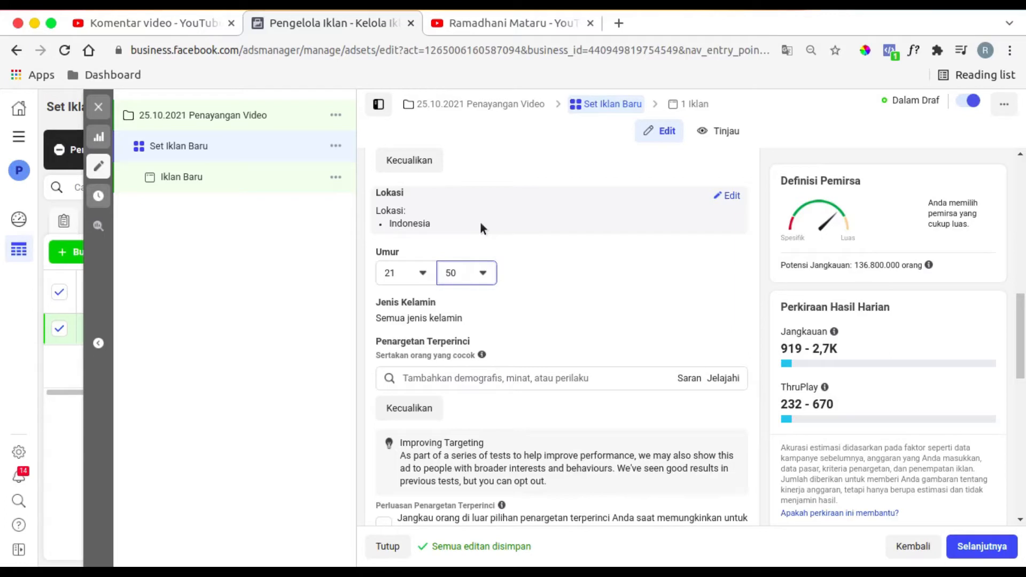
- Recheck the viewer's comment about motorcycle care products in YouTube Studio and return to the ad set in Ads Manager
{"action": "left_click", "coordinate": [161, 23]}
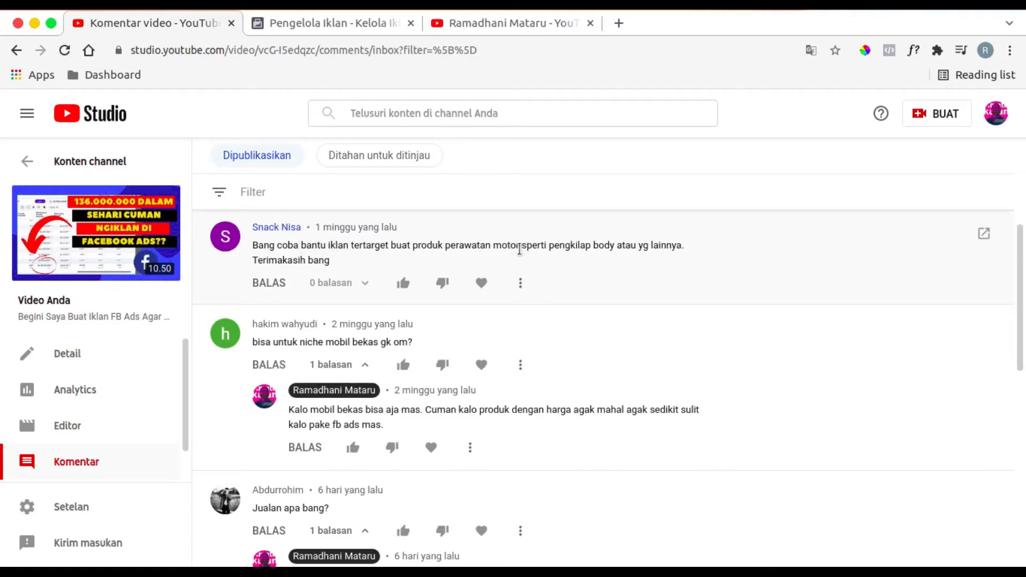
{"action": "left_click", "coordinate": [349, 21]}
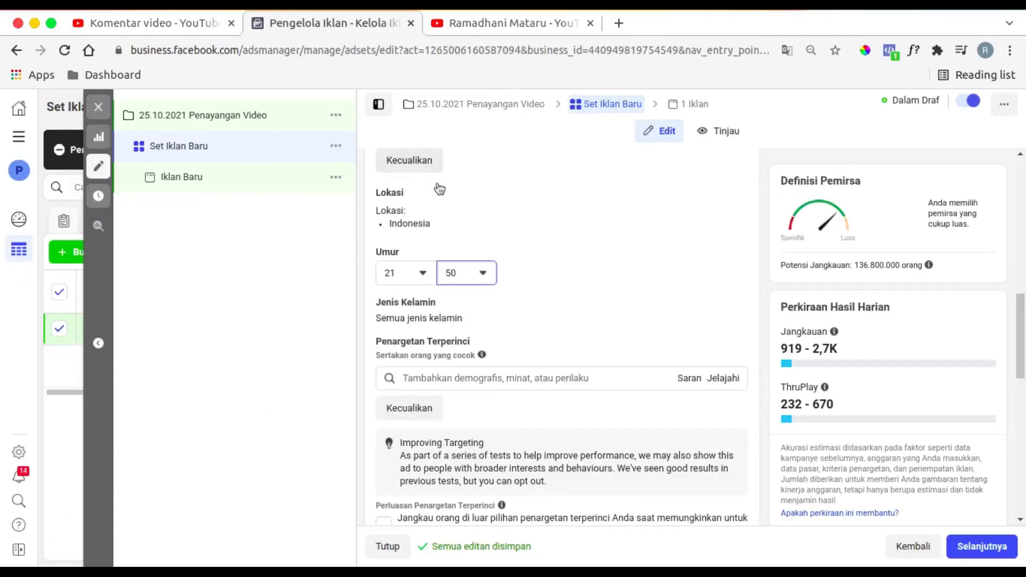
- Open the audience's gender setting for editing and enable detailed targeting expansion for the ad set
{"action": "left_click", "coordinate": [719, 303]}
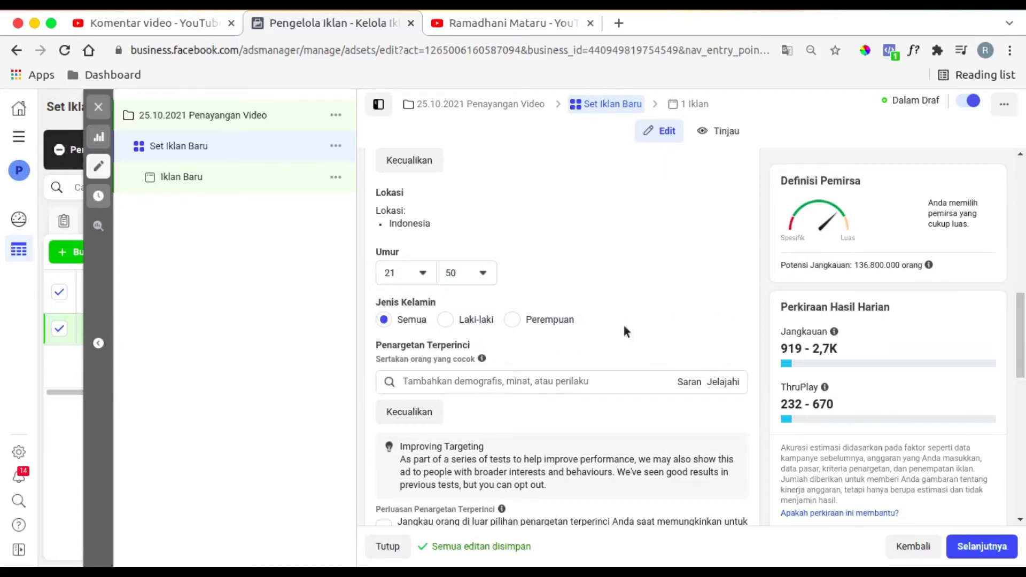
{"action": "scroll", "coordinate": [624, 325], "scroll_direction": "down", "scroll_amount": 4}
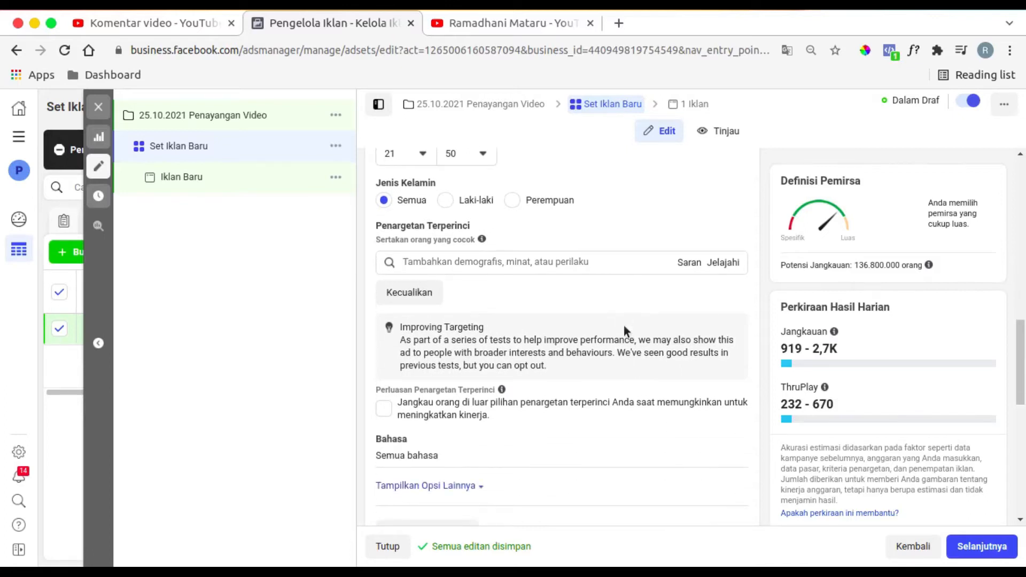
{"action": "left_click", "coordinate": [384, 409]}
- Add the Belanja online interest and the suggested Pembelanja yang Berinteraksi behaviour to the detailed targeting
{"action": "left_click", "coordinate": [497, 268]}
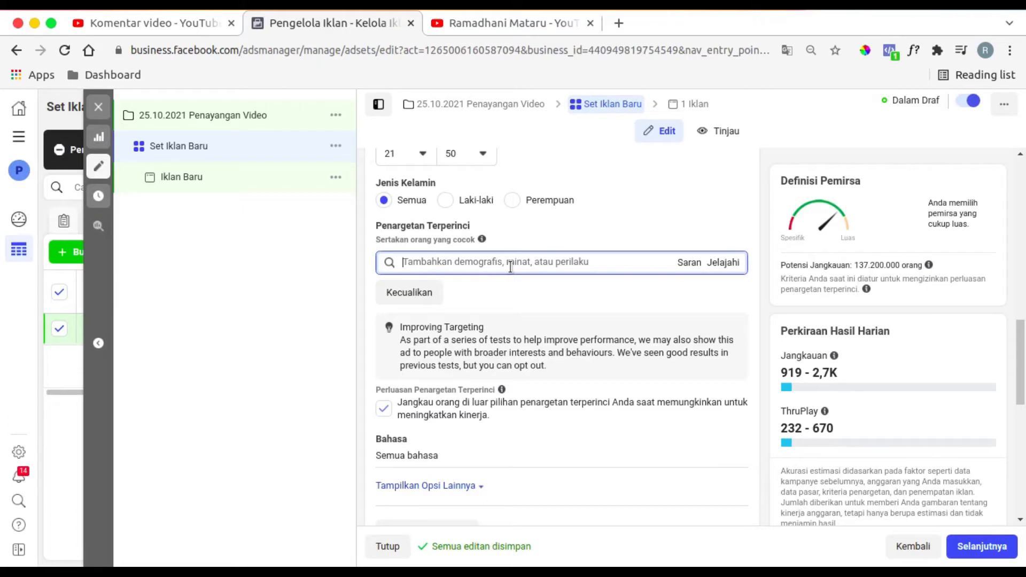
{"action": "type", "text": "belanja"}
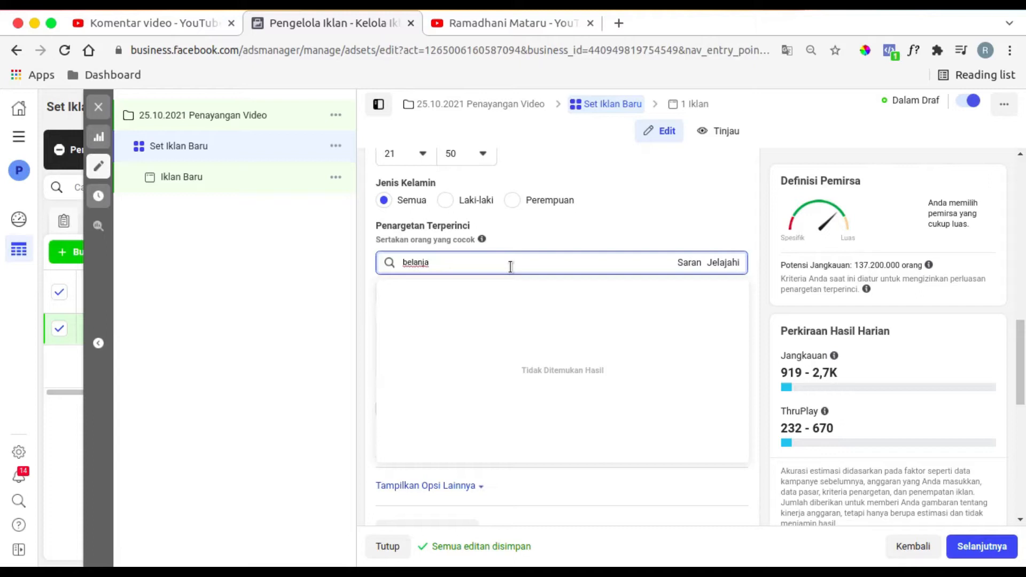
{"action": "type", "text": " online"}
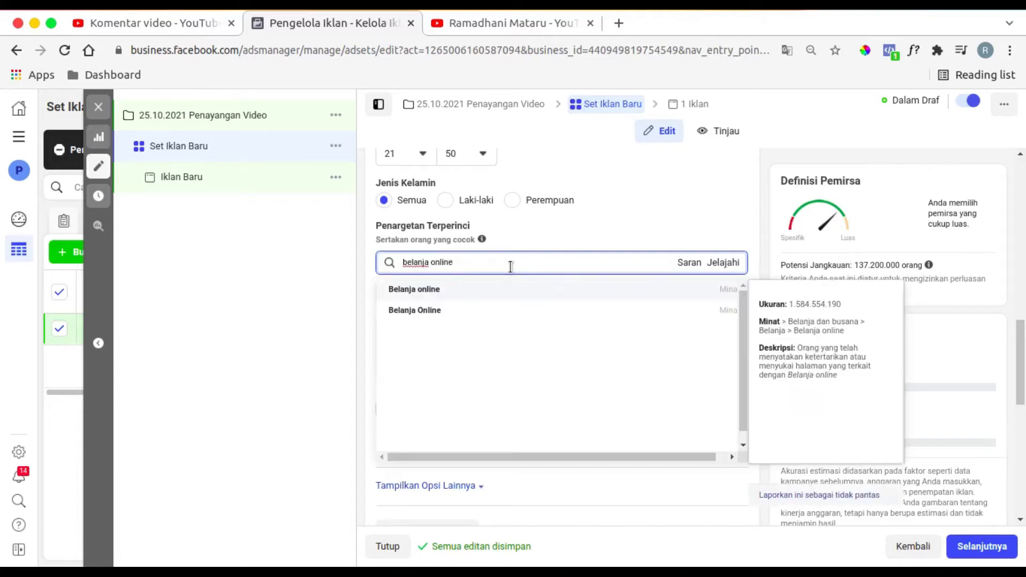
{"action": "left_click", "coordinate": [471, 292]}
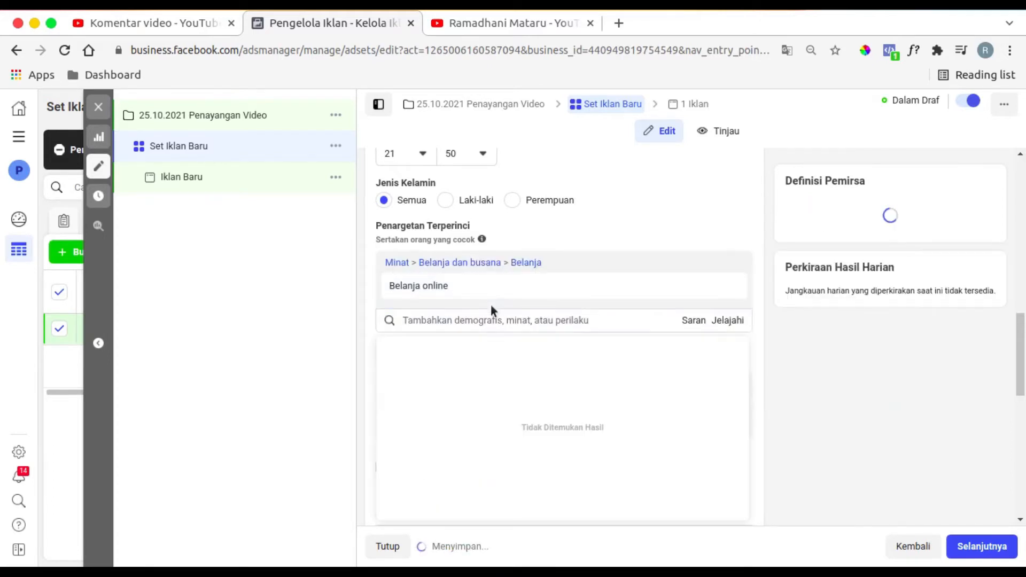
{"action": "left_click", "coordinate": [689, 321]}
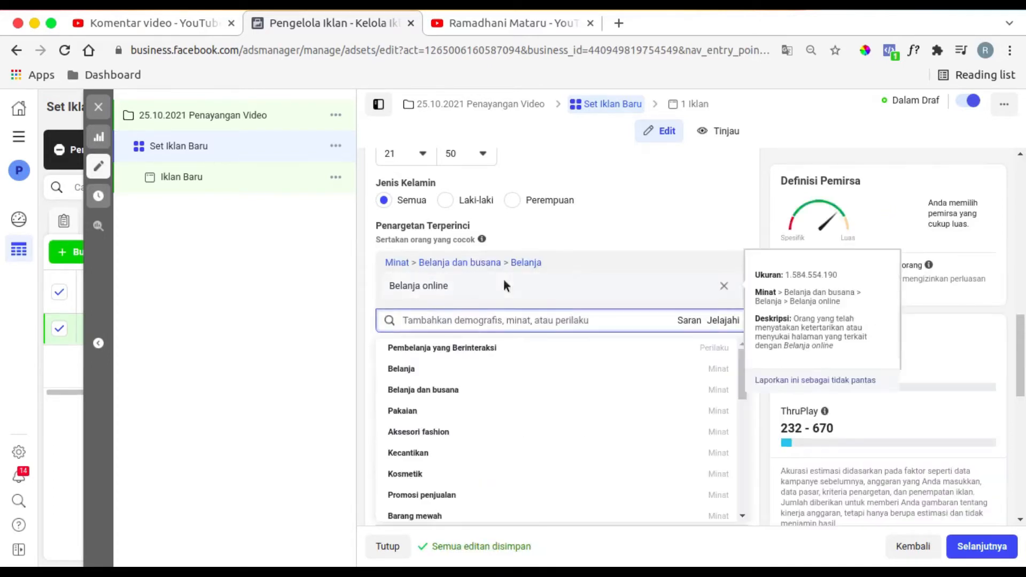
{"action": "left_click", "coordinate": [496, 347]}
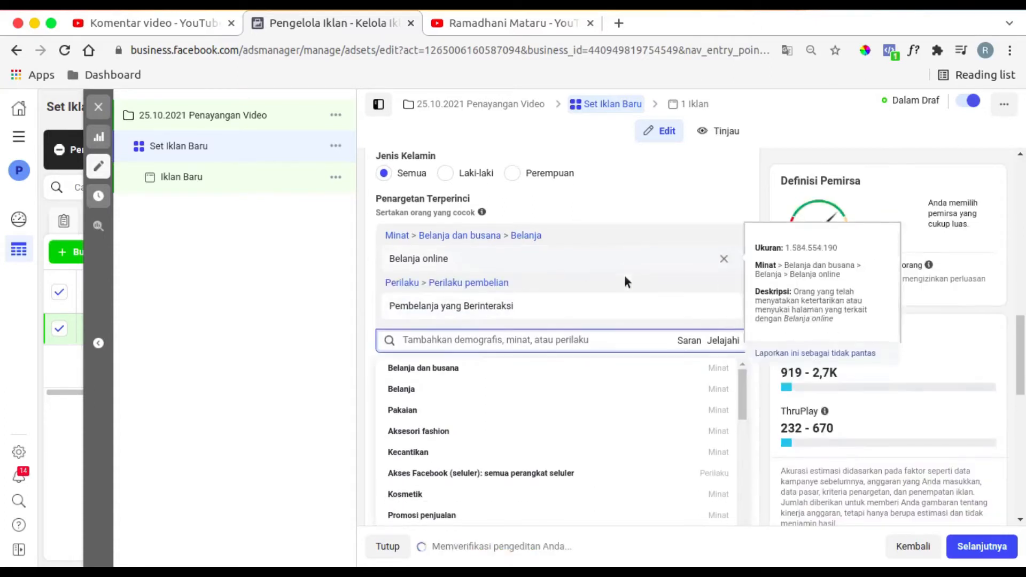
- Add the Motor interest and the suggested Sepeda motor interest to the detailed targeting
{"action": "scroll", "coordinate": [625, 274], "scroll_direction": "down", "scroll_amount": 2}
{"action": "scroll", "coordinate": [626, 277], "scroll_direction": "down", "scroll_amount": 1}
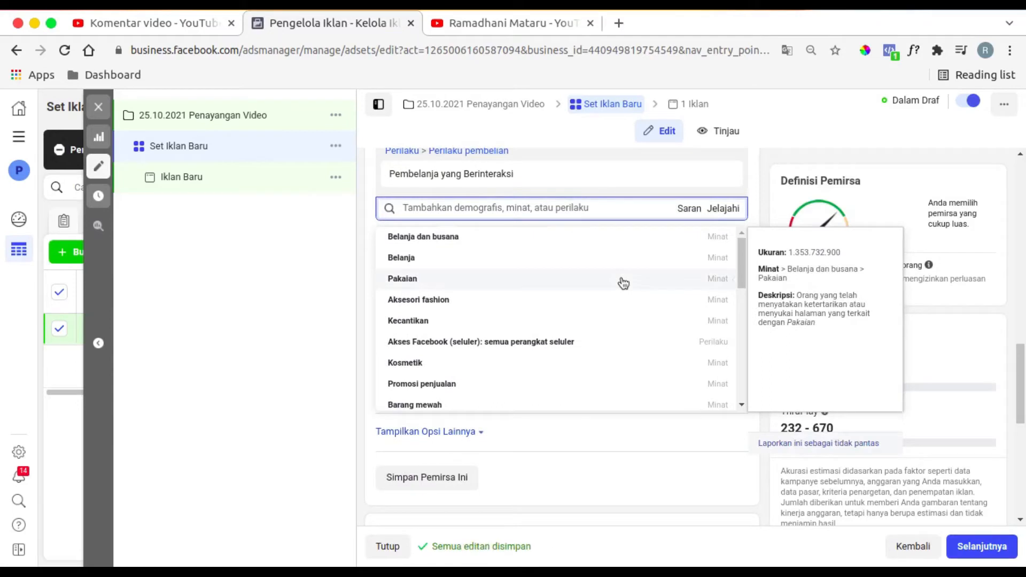
{"action": "scroll", "coordinate": [624, 283], "scroll_direction": "down", "scroll_amount": 3}
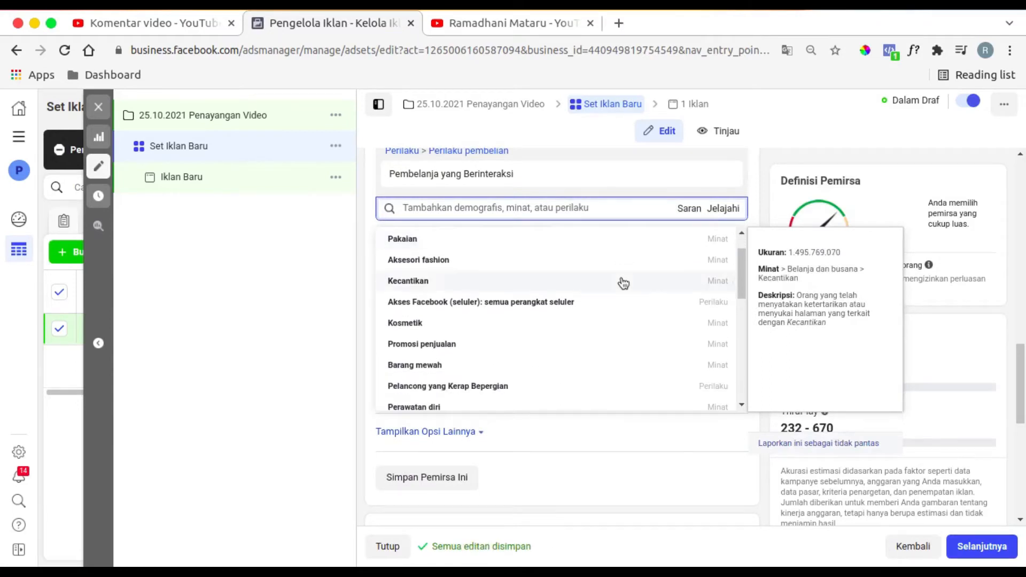
{"action": "left_click", "coordinate": [536, 207]}
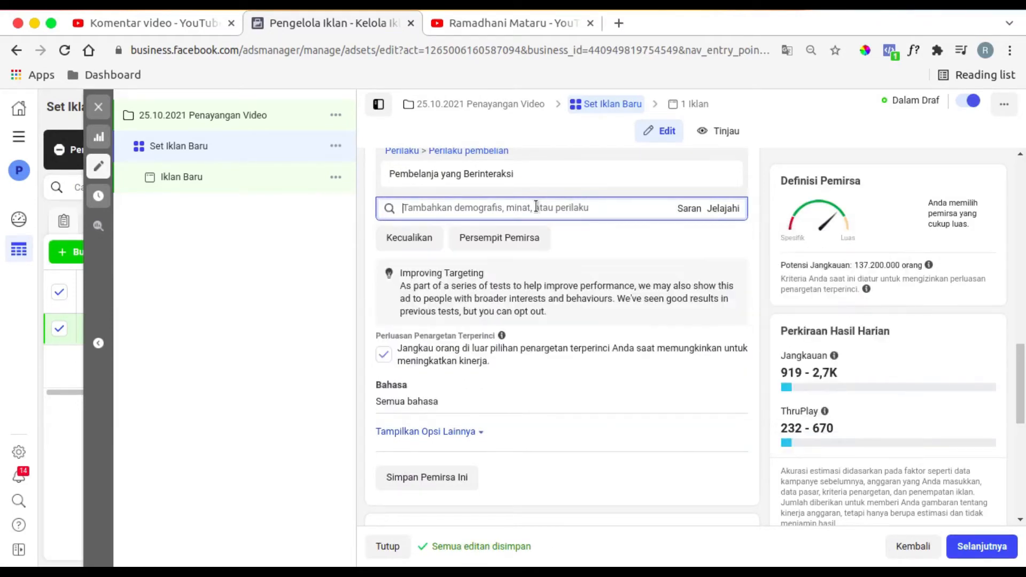
{"action": "type", "text": "motor"}
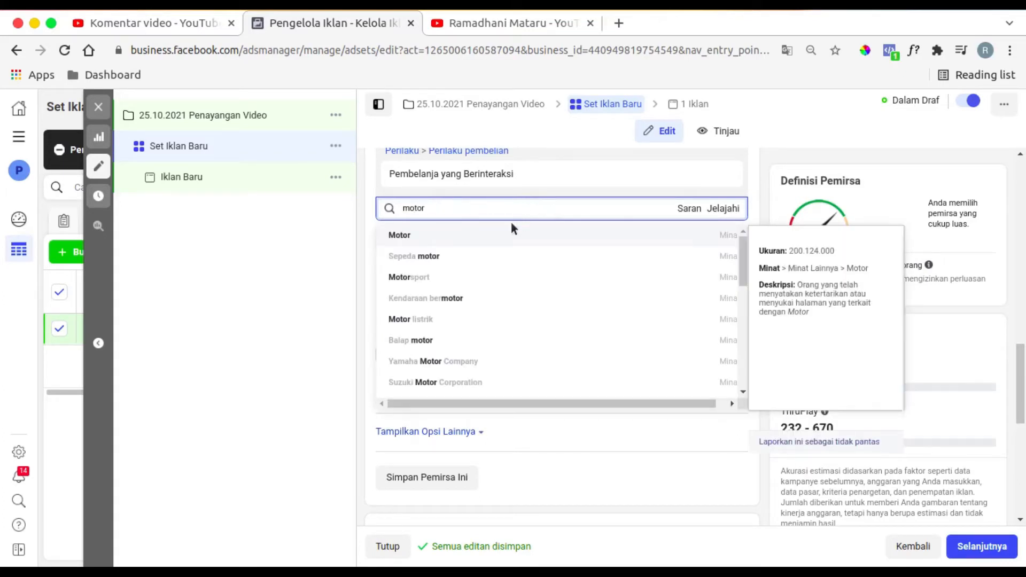
{"action": "left_click", "coordinate": [447, 240]}
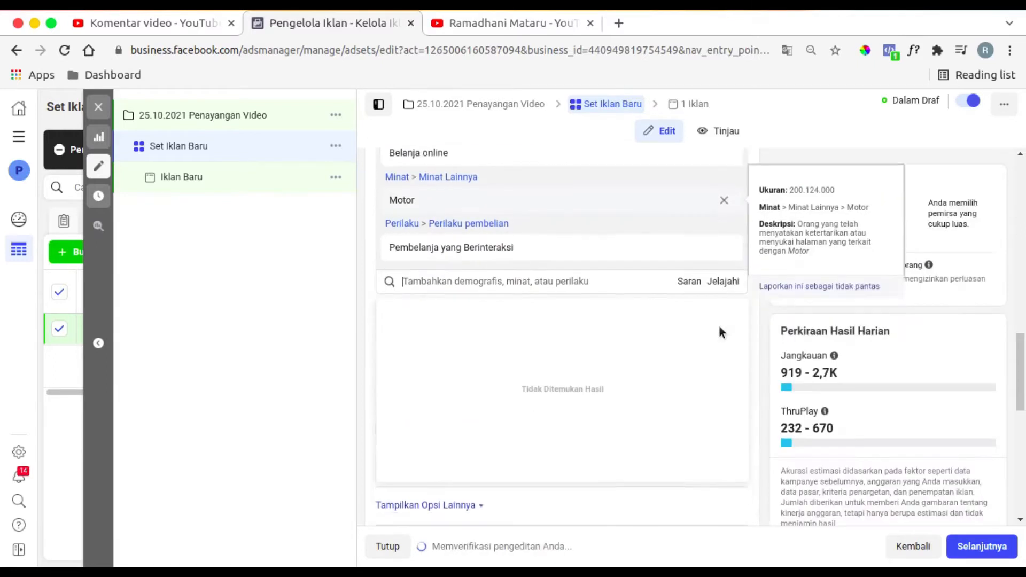
{"action": "scroll", "coordinate": [720, 326], "scroll_direction": "down", "scroll_amount": 2}
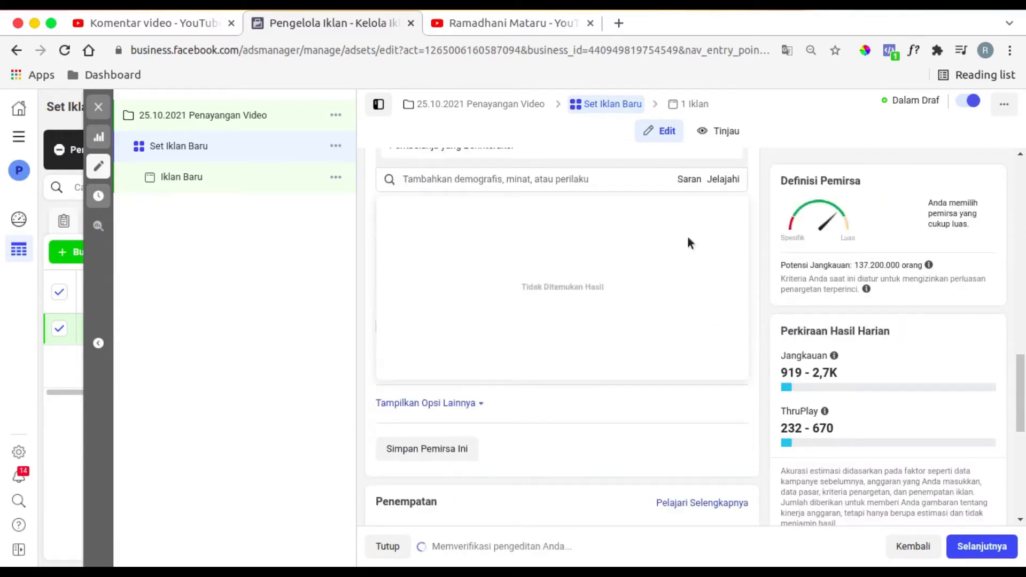
{"action": "left_click", "coordinate": [692, 182]}
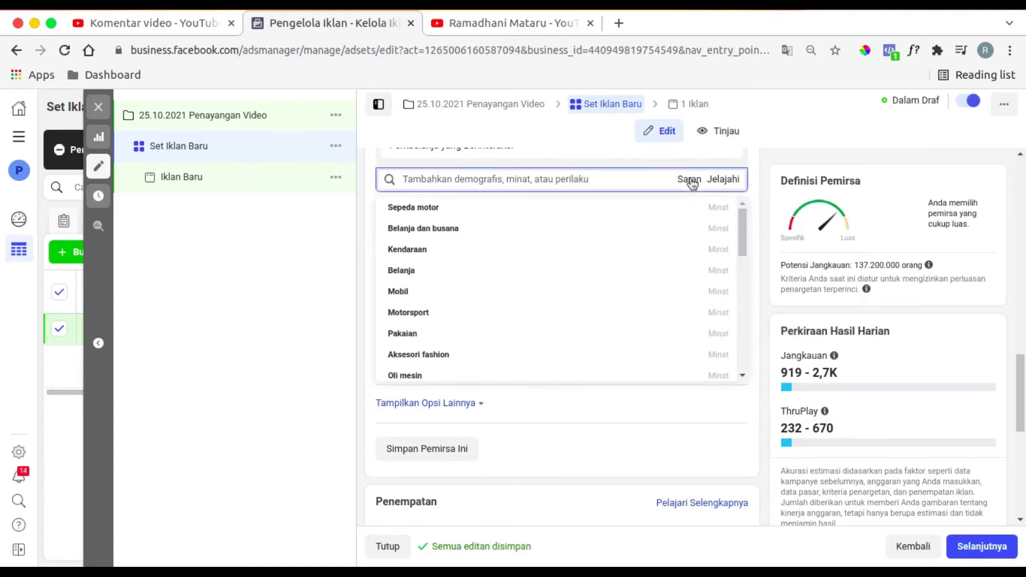
{"action": "left_click", "coordinate": [465, 216]}
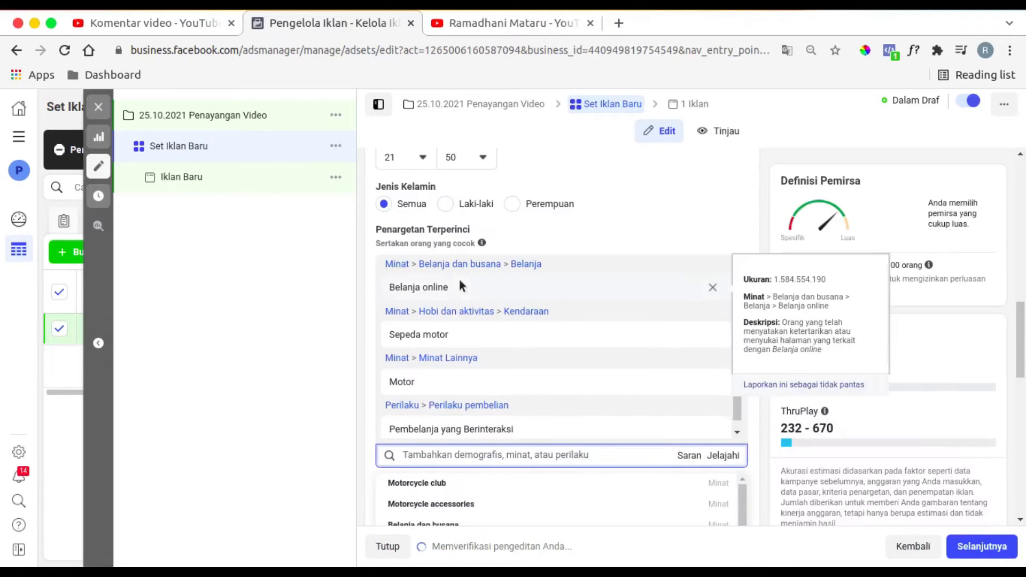
- Search the detailed targeting for a "Modifikasi motor" interest and clear the search
{"action": "scroll", "coordinate": [490, 316], "scroll_direction": "down", "scroll_amount": 4}
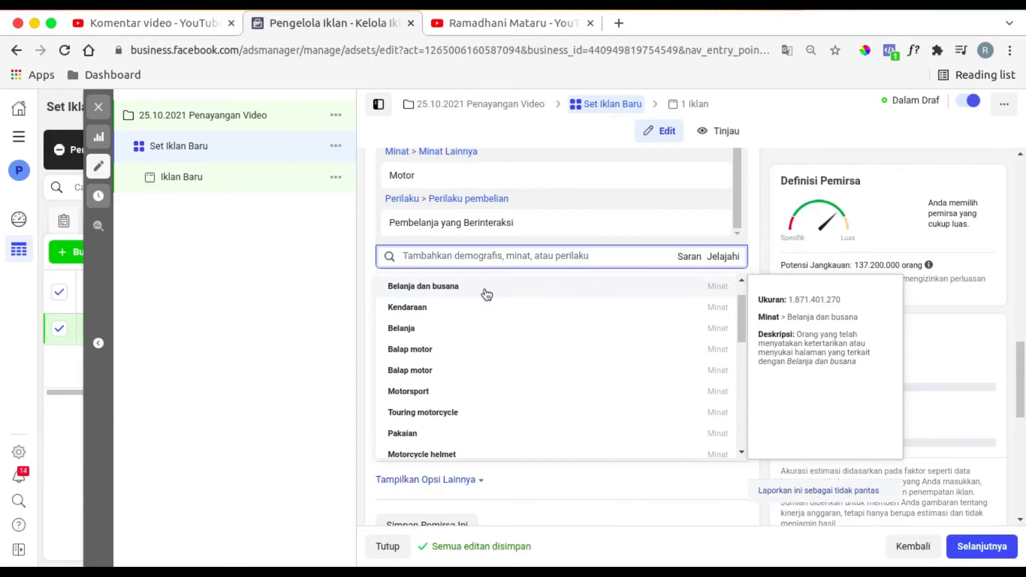
{"action": "left_click", "coordinate": [473, 255]}
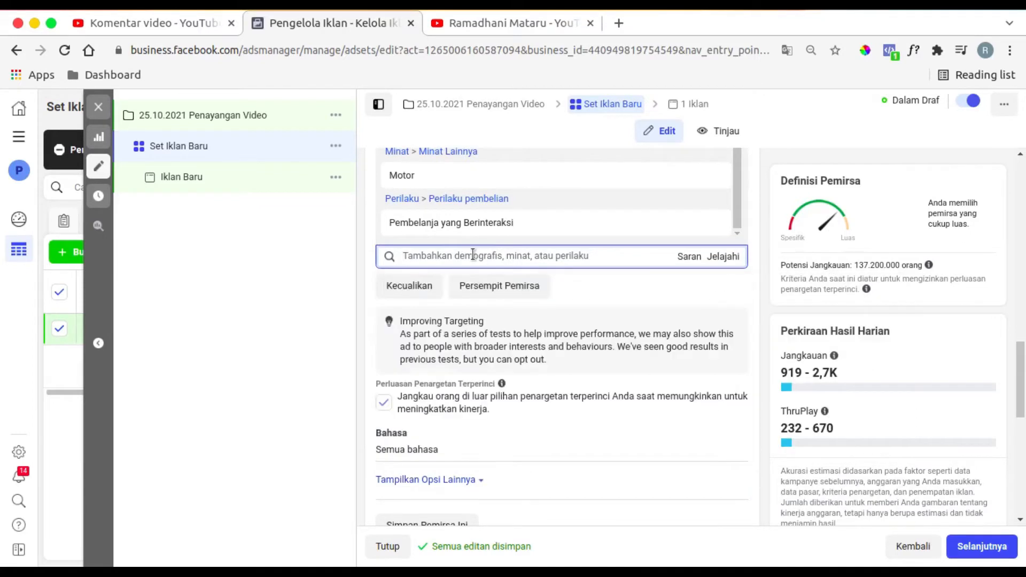
{"action": "type", "text": "Modifikasi"}
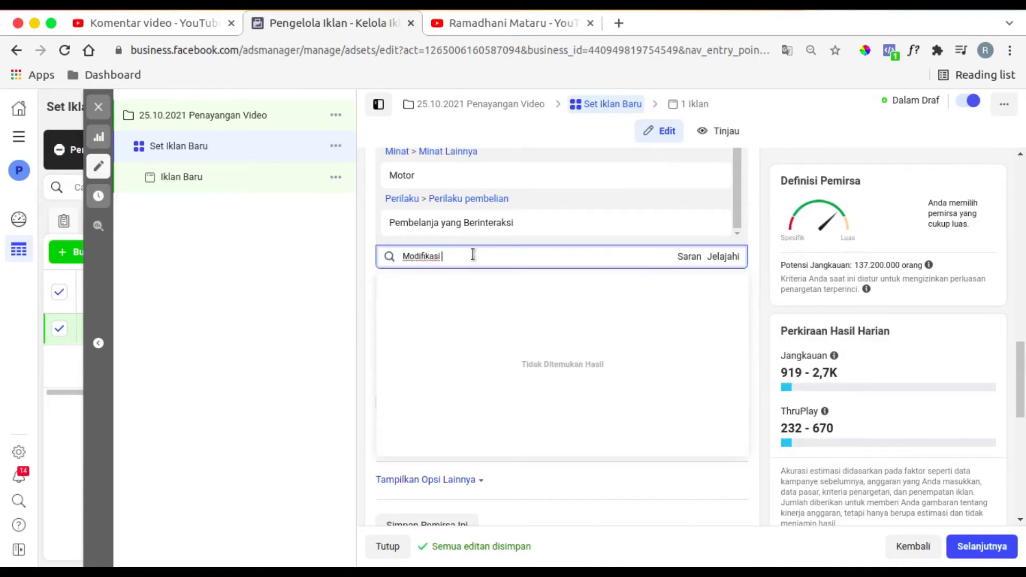
{"action": "type", "text": " oto"}
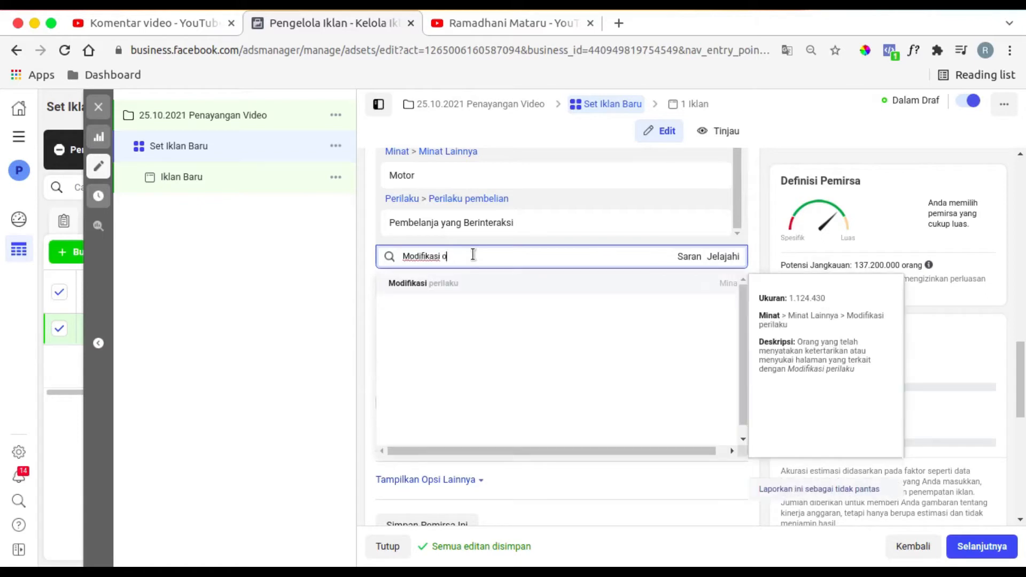
{"action": "key", "text": "BackSpace"}
{"action": "key", "text": "BackSpace"}
{"action": "key", "text": "BackSpace"}
{"action": "type", "text": "mo"}
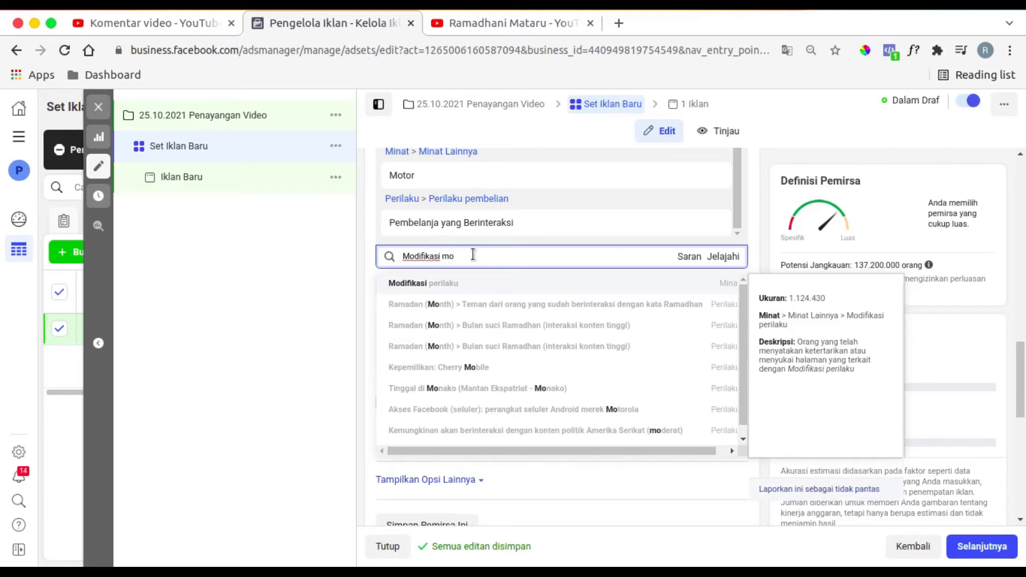
{"action": "type", "text": "tor"}
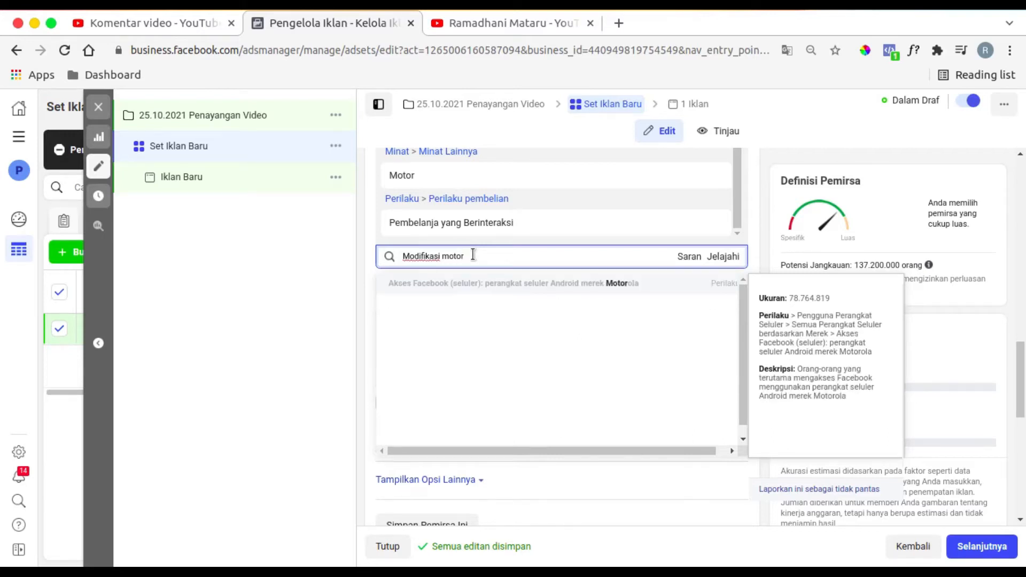
{"action": "key", "text": "BackSpace"}
{"action": "key", "text": "BackSpace"}
{"action": "key", "text": "BackSpace"}
{"action": "key", "text": "BackSpace"}
{"action": "key", "text": "BackSpace"}
{"action": "key", "text": "BackSpace"}
{"action": "key", "text": "BackSpace"}
{"action": "key", "text": "BackSpace"}
{"action": "key", "text": "BackSpace"}
{"action": "key", "text": "BackSpace"}
{"action": "key", "text": "BackSpace"}
{"action": "key", "text": "BackSpace"}
{"action": "key", "text": "BackSpace"}
{"action": "key", "text": "BackSpace"}
{"action": "key", "text": "BackSpace"}
{"action": "key", "text": "BackSpace"}
{"action": "type", "text": "mod"}
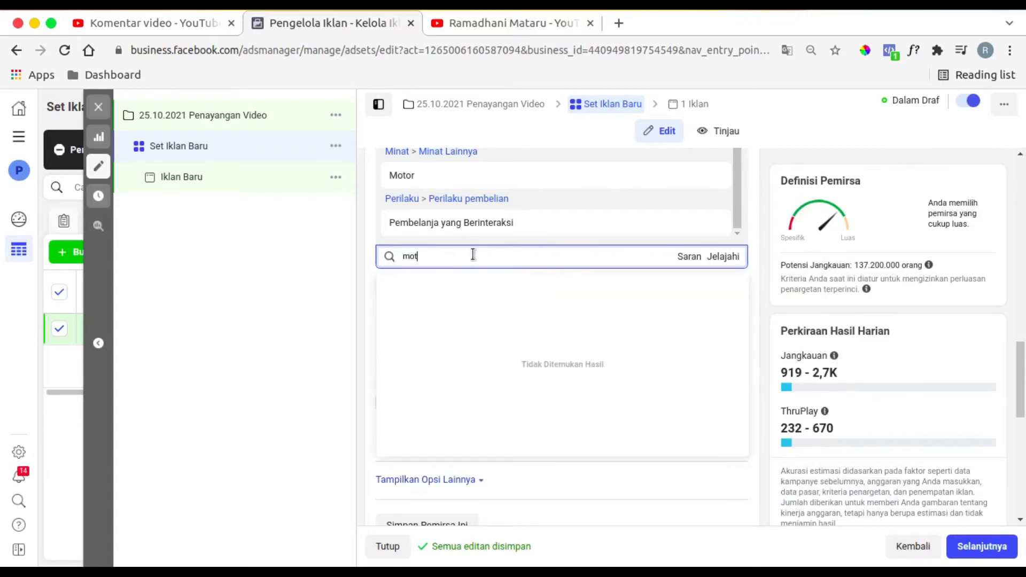
{"action": "key", "text": "BackSpace"}
{"action": "key", "text": "BackSpace"}
{"action": "key", "text": "BackSpace"}
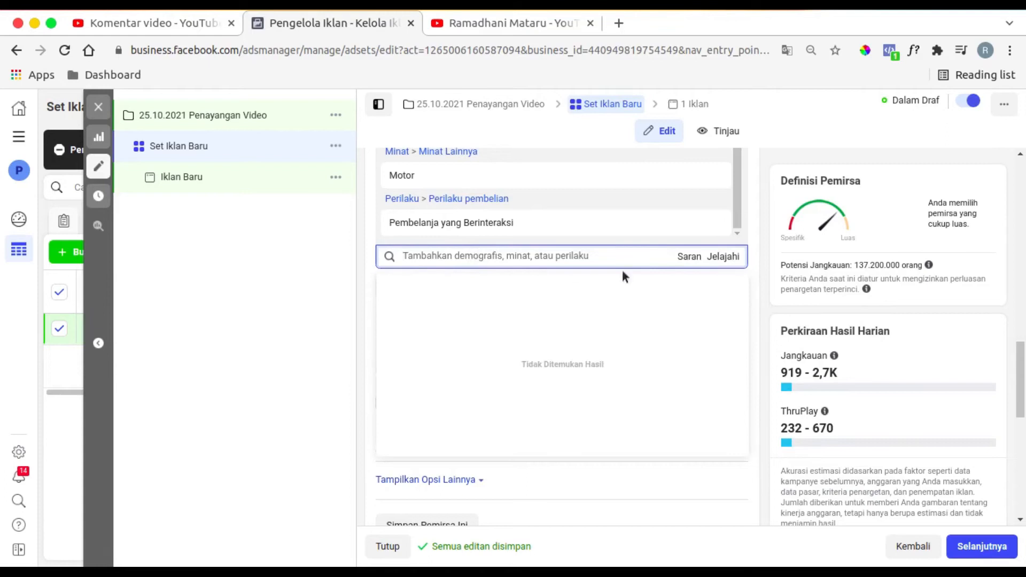
- Add the suggested Motorcycle accessories and Custom motorcycle interests to the detailed targeting
{"action": "left_click", "coordinate": [693, 256]}
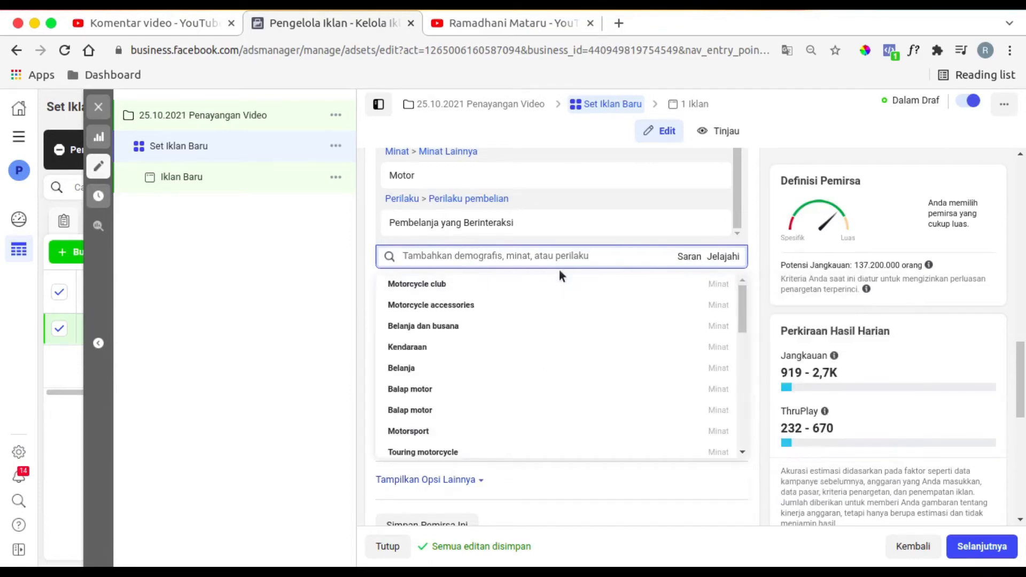
{"action": "mouse_move", "coordinate": [507, 293]}
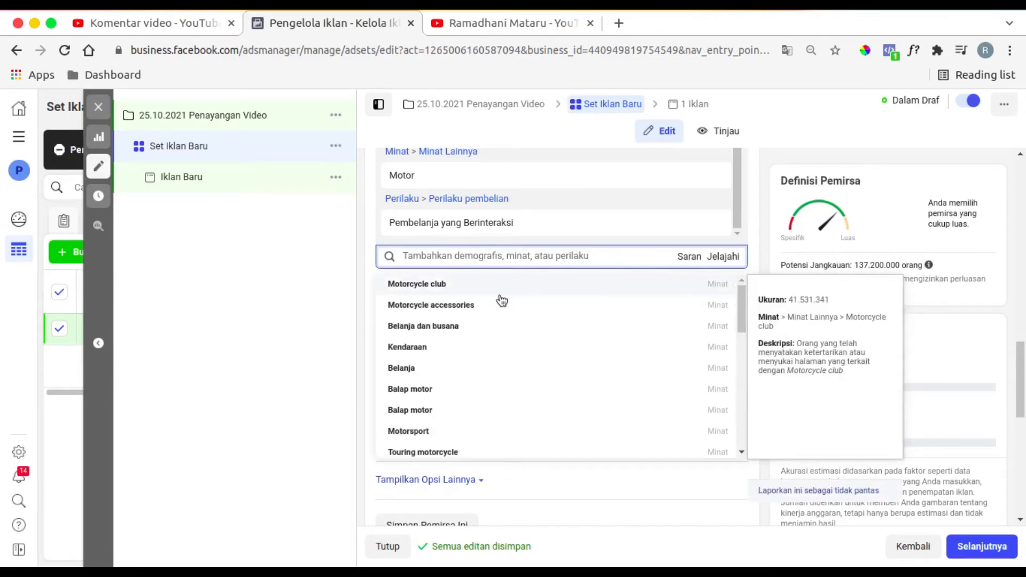
{"action": "left_click", "coordinate": [456, 306]}
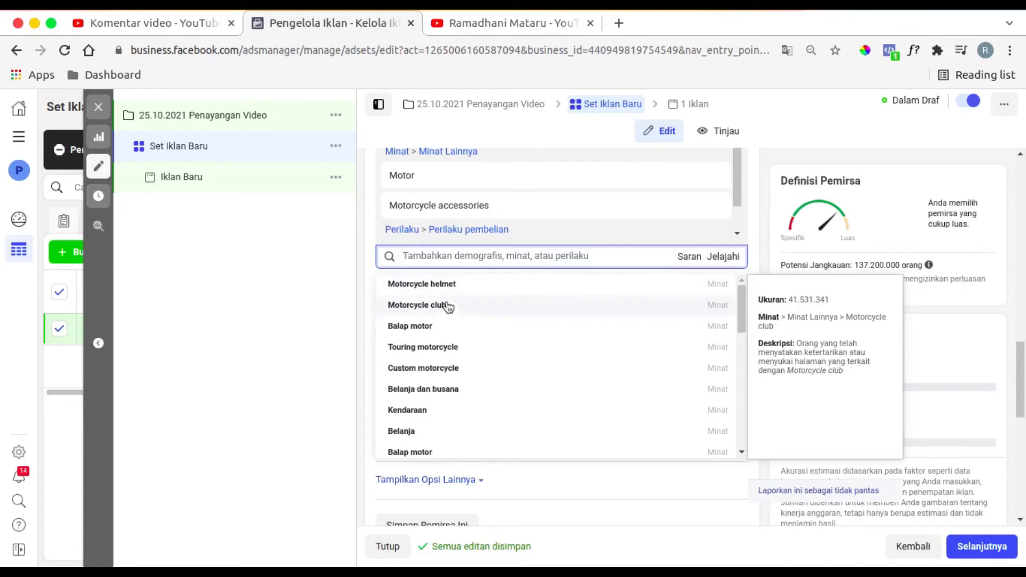
{"action": "left_click", "coordinate": [438, 374]}
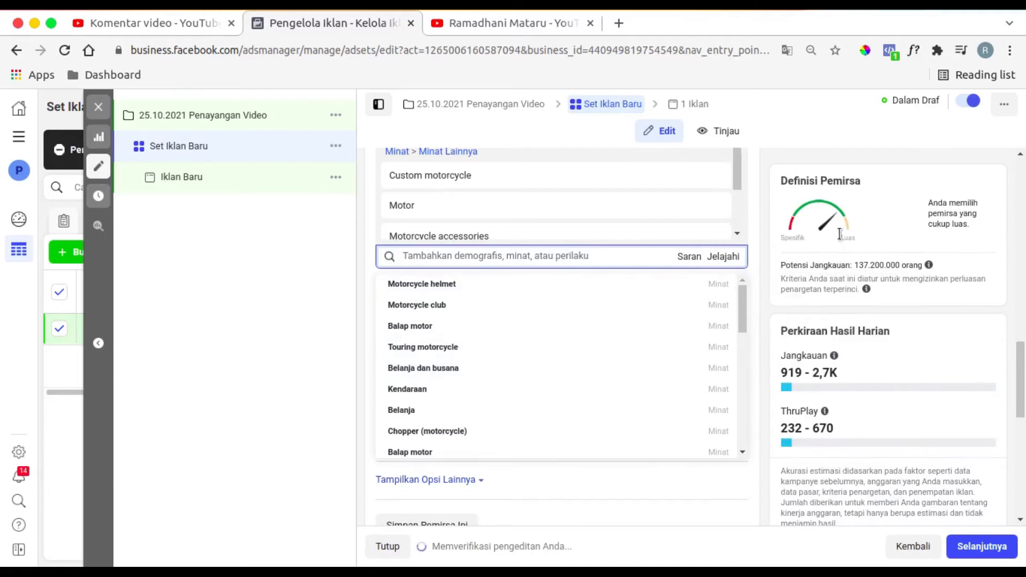
{"action": "mouse_move", "coordinate": [929, 265]}
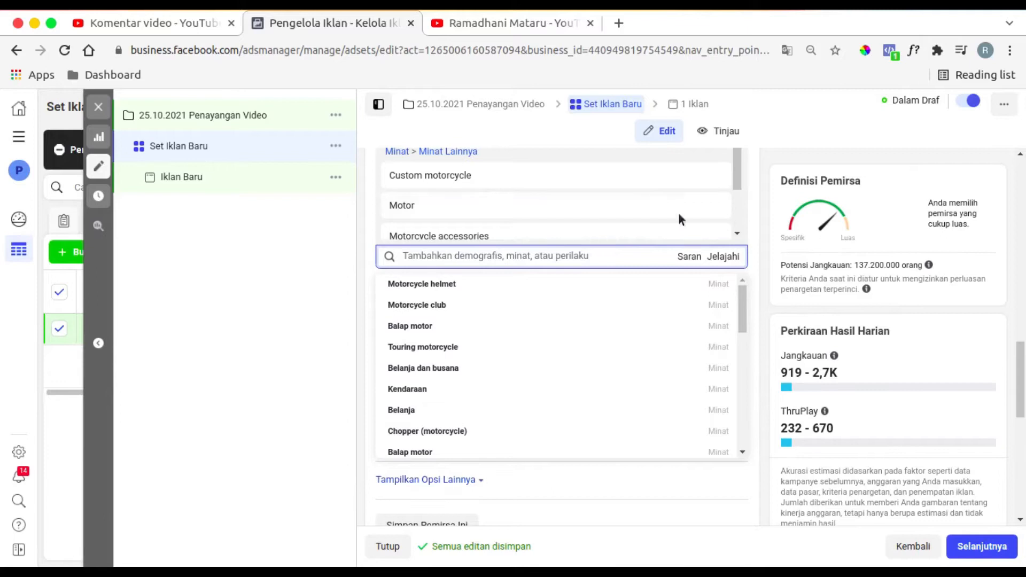
{"action": "left_click", "coordinate": [362, 211]}
- Open the ad set's delivery optimization for editing and choose the recommended ThruPlay option
{"action": "scroll", "coordinate": [444, 316], "scroll_direction": "down", "scroll_amount": 6}
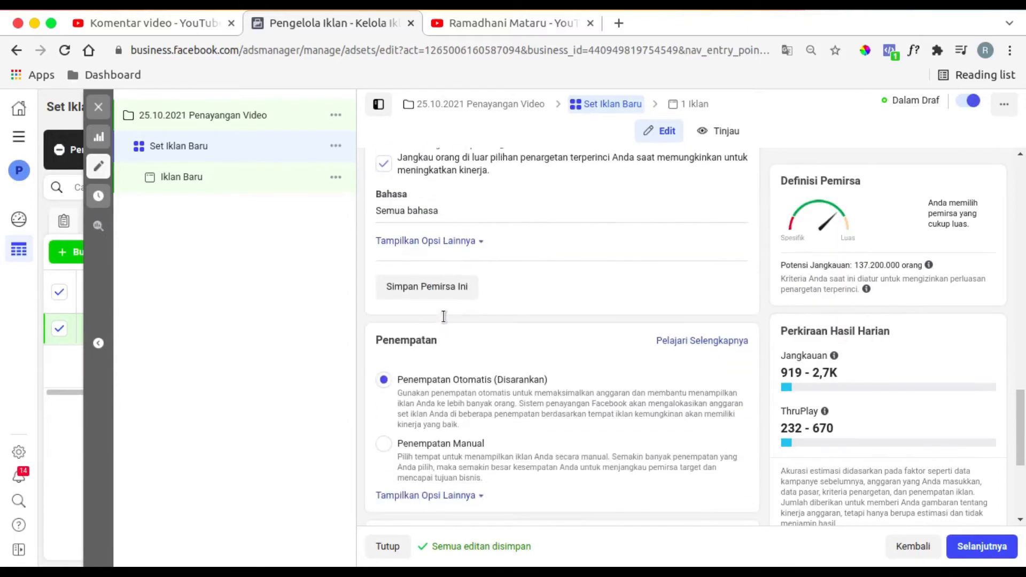
{"action": "scroll", "coordinate": [445, 317], "scroll_direction": "down", "scroll_amount": 5}
{"action": "scroll", "coordinate": [478, 215], "scroll_direction": "up", "scroll_amount": 2}
{"action": "scroll", "coordinate": [479, 214], "scroll_direction": "down", "scroll_amount": 2}
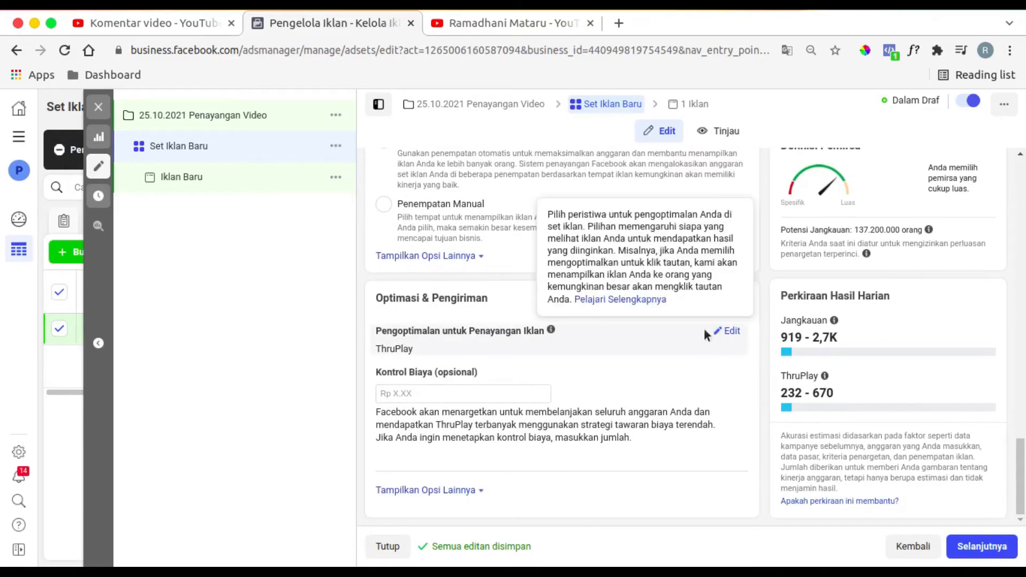
{"action": "left_click", "coordinate": [726, 332]}
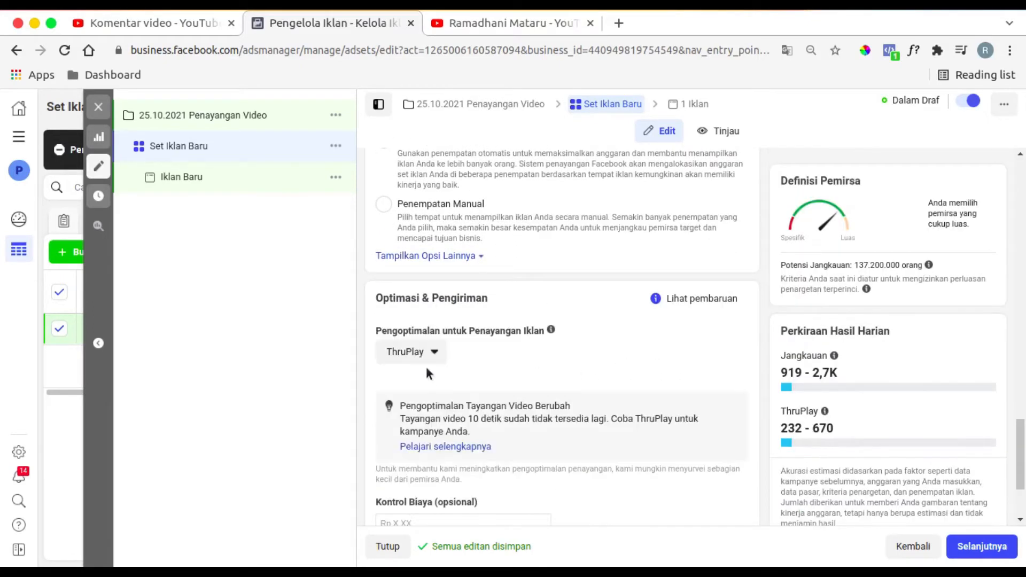
{"action": "left_click", "coordinate": [423, 355]}
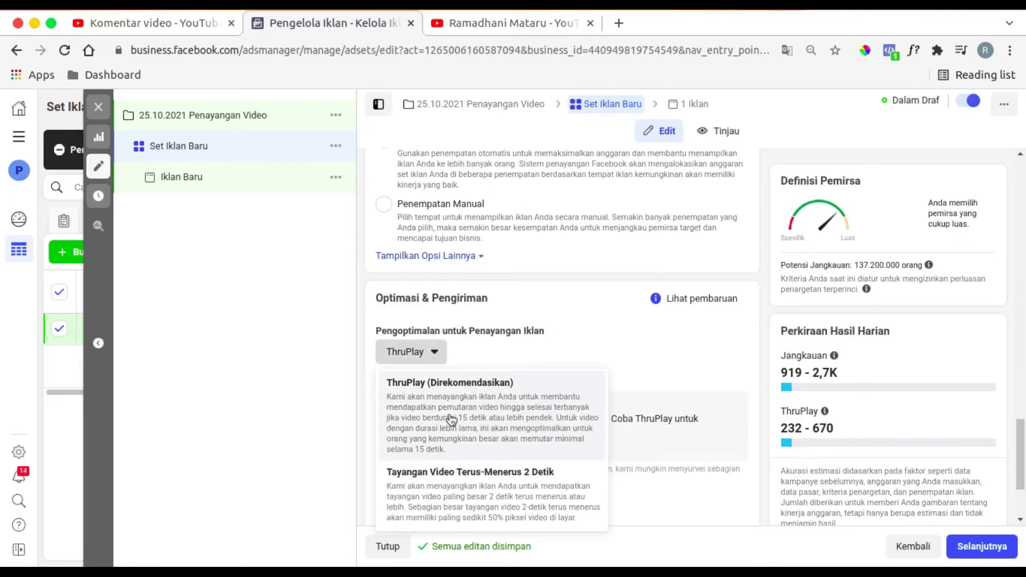
{"action": "left_click", "coordinate": [542, 421]}
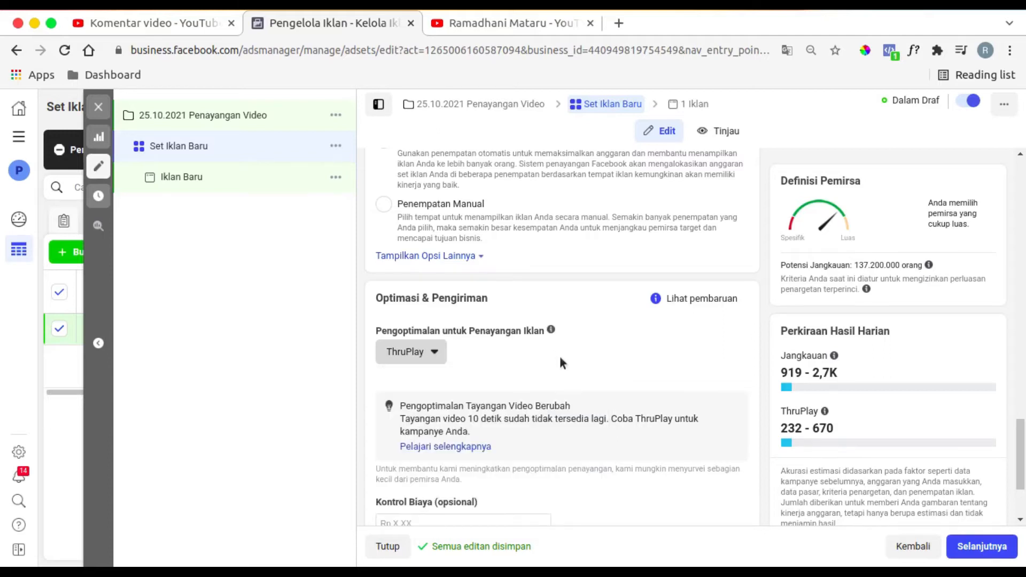
- Expand the additional optimization and delivery options and check the billing time and delivery type
{"action": "scroll", "coordinate": [561, 357], "scroll_direction": "down", "scroll_amount": 3}
{"action": "left_click", "coordinate": [459, 489]}
{"action": "scroll", "coordinate": [502, 428], "scroll_direction": "down", "scroll_amount": 1}
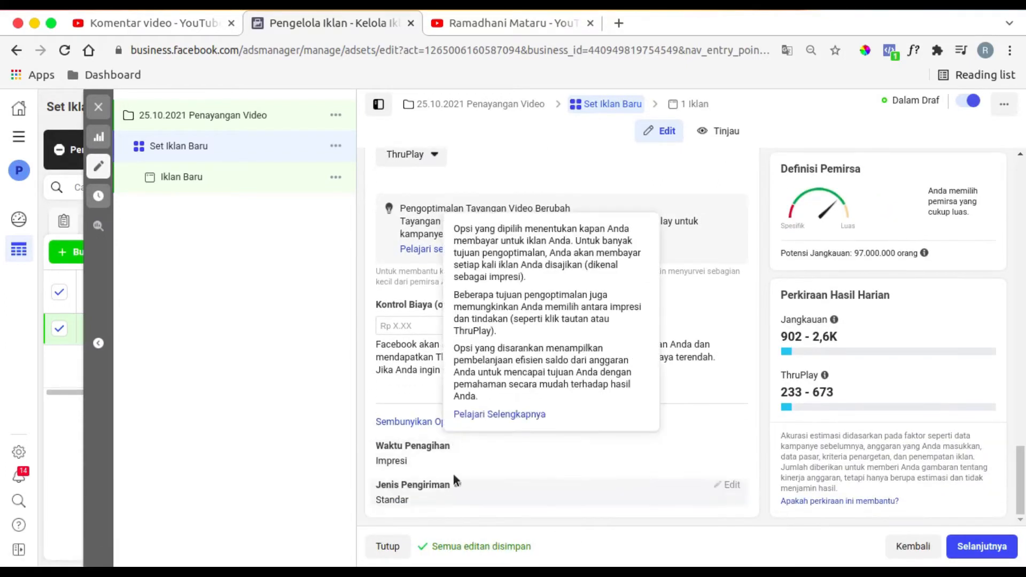
- Rename the ad set as "Broad Audience"
{"action": "scroll", "coordinate": [517, 490], "scroll_direction": "up", "scroll_amount": 1}
{"action": "scroll", "coordinate": [518, 491], "scroll_direction": "up", "scroll_amount": 3}
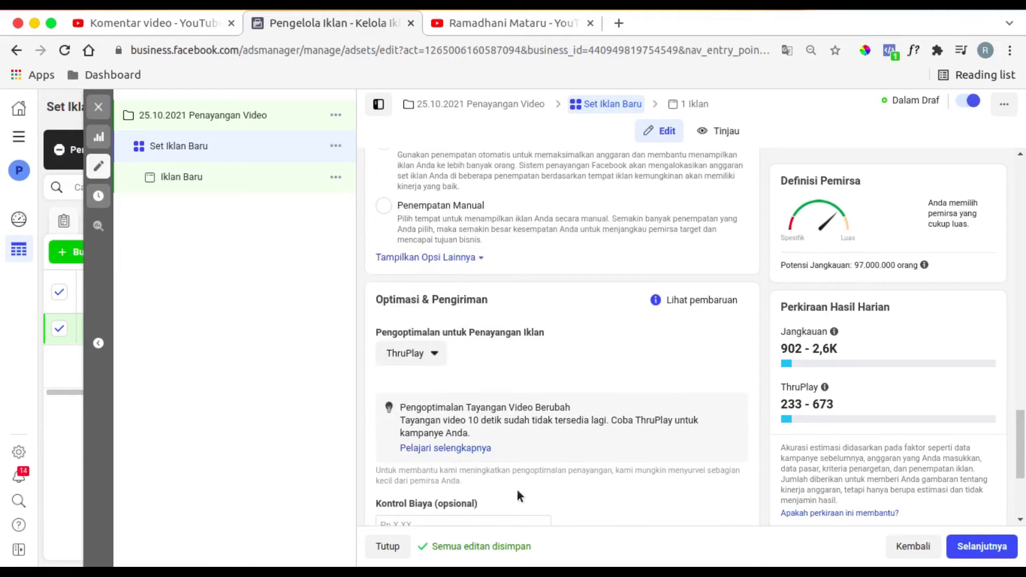
{"action": "scroll", "coordinate": [517, 492], "scroll_direction": "up", "scroll_amount": 10}
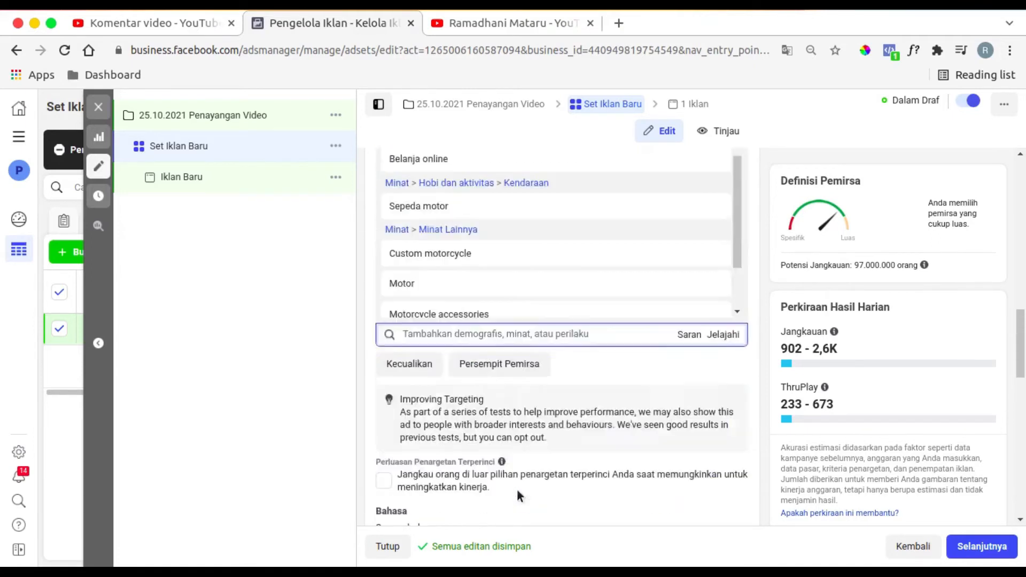
{"action": "scroll", "coordinate": [529, 442], "scroll_direction": "up", "scroll_amount": 5}
{"action": "left_click", "coordinate": [479, 213]}
{"action": "type", "text": "Br"}
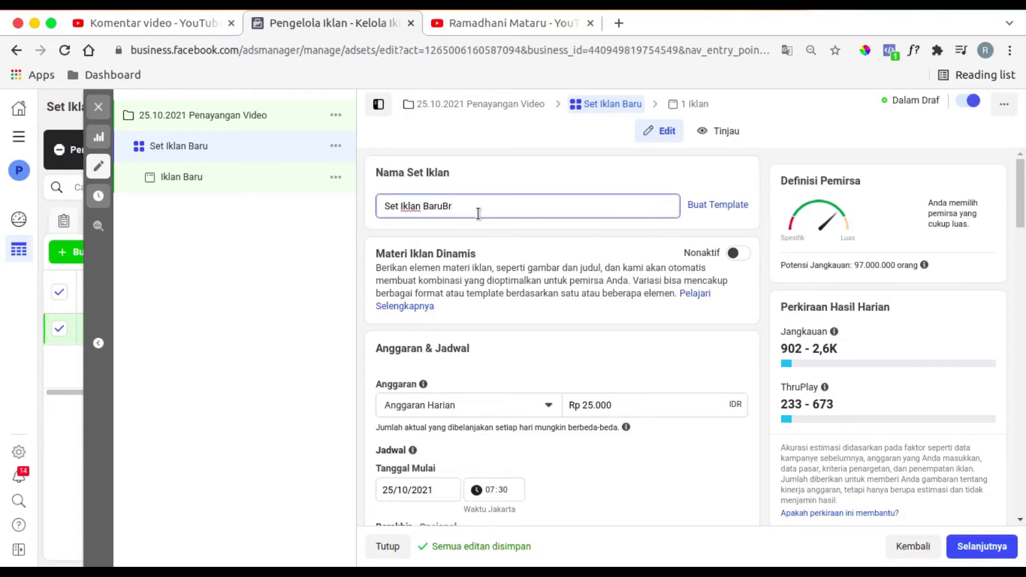
{"action": "key", "text": "ctrl+a"}
{"action": "type", "text": "Broad "}
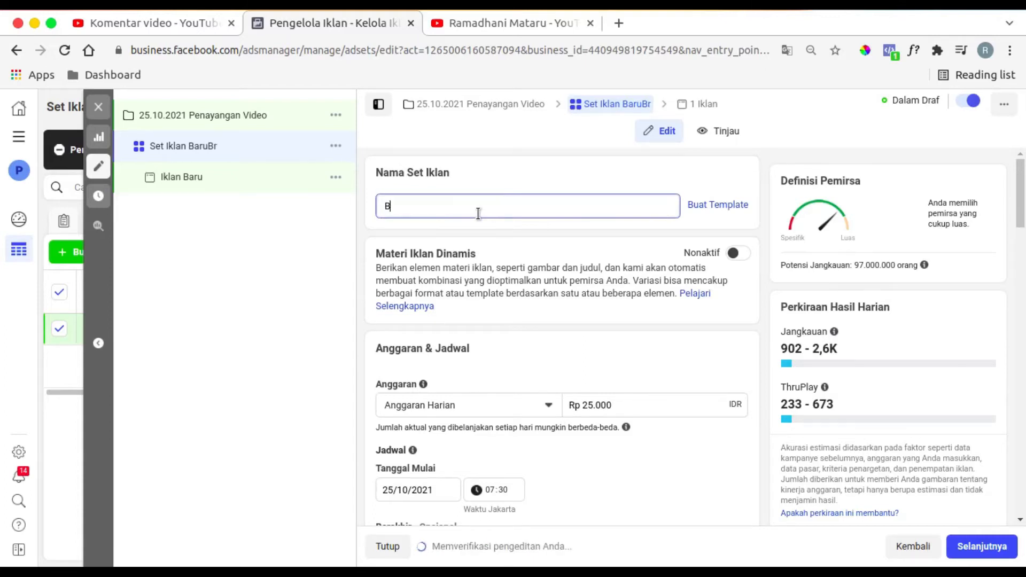
{"action": "type", "text": "Aud"}
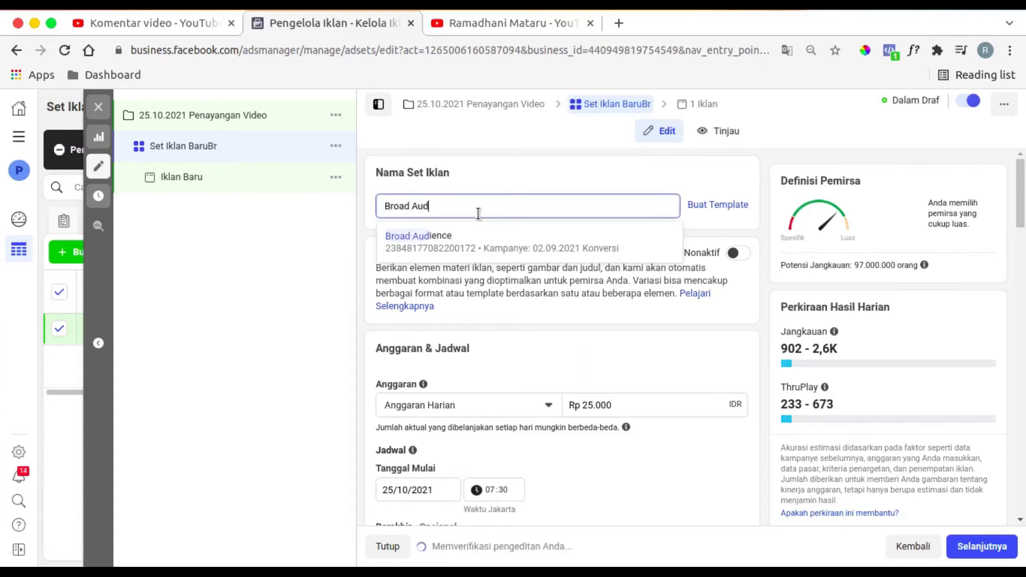
{"action": "type", "text": "ience"}
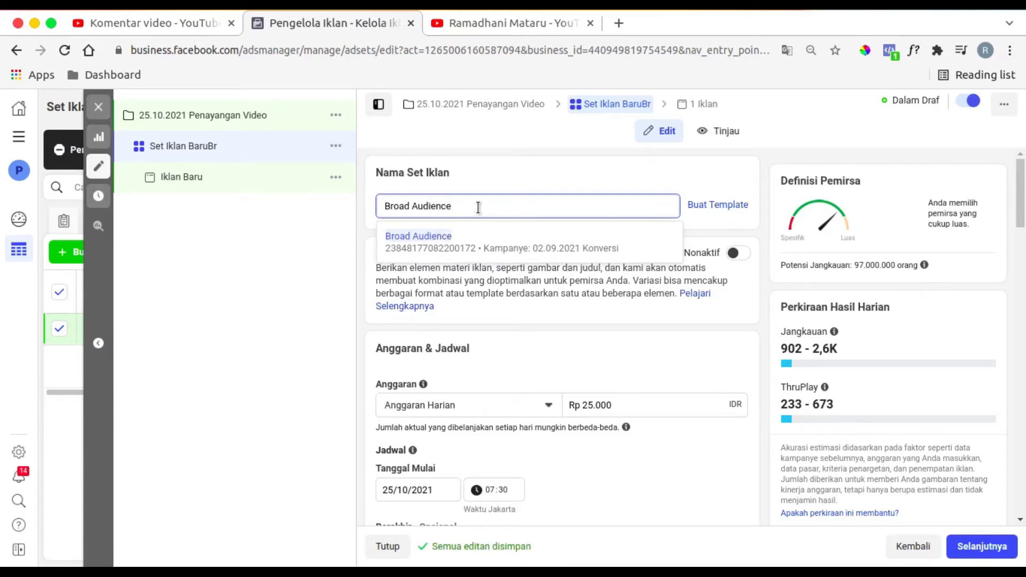
{"action": "left_click", "coordinate": [483, 170]}
- Open the campaign's Iklan Baru ad and set its Facebook page to Beljasa
{"action": "left_click", "coordinate": [205, 182]}
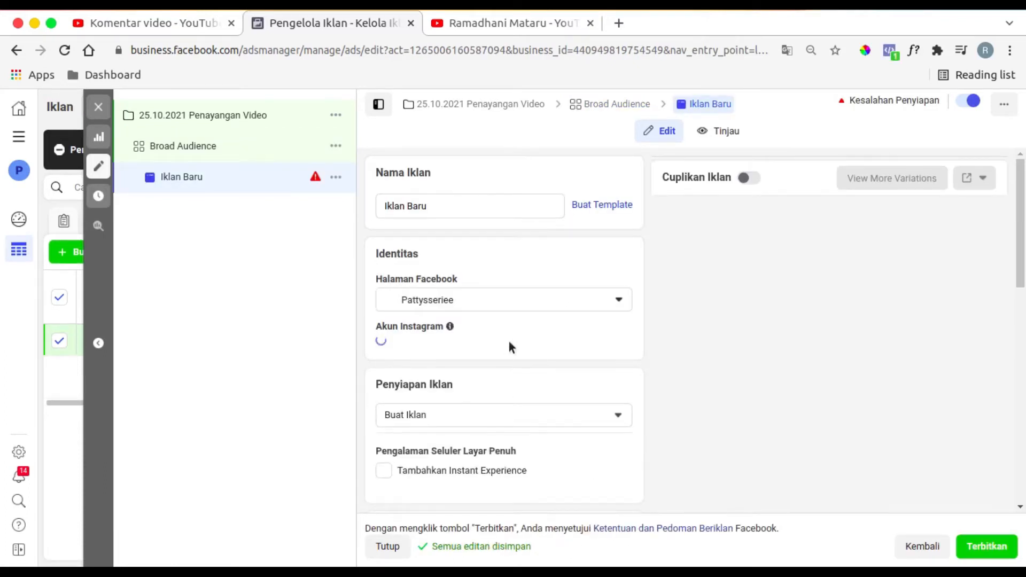
{"action": "left_click", "coordinate": [518, 312]}
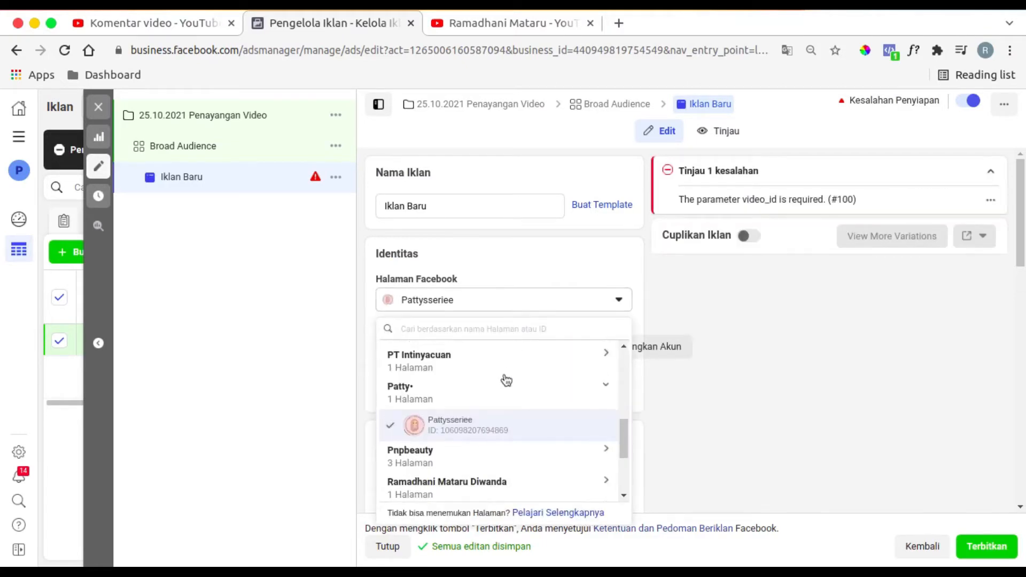
{"action": "scroll", "coordinate": [502, 399], "scroll_direction": "up", "scroll_amount": 1}
{"action": "left_click", "coordinate": [502, 399]}
{"action": "scroll", "coordinate": [502, 399], "scroll_direction": "up", "scroll_amount": 1}
{"action": "left_click", "coordinate": [493, 466]}
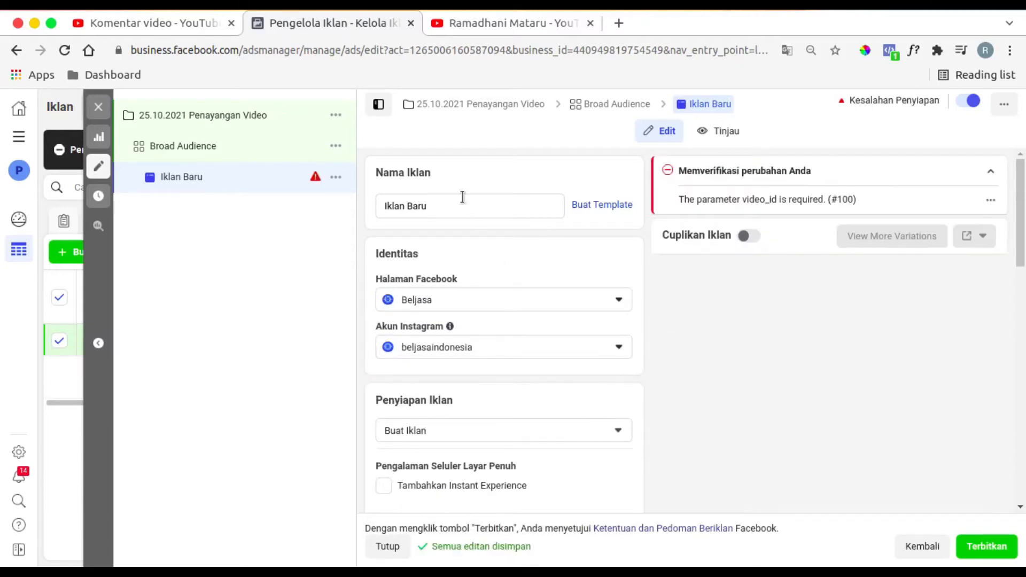
- Set the ad setup to "Gunakan postingan yang ada" and look over the ad creative and tracking sections
{"action": "scroll", "coordinate": [528, 401], "scroll_direction": "down", "scroll_amount": 4}
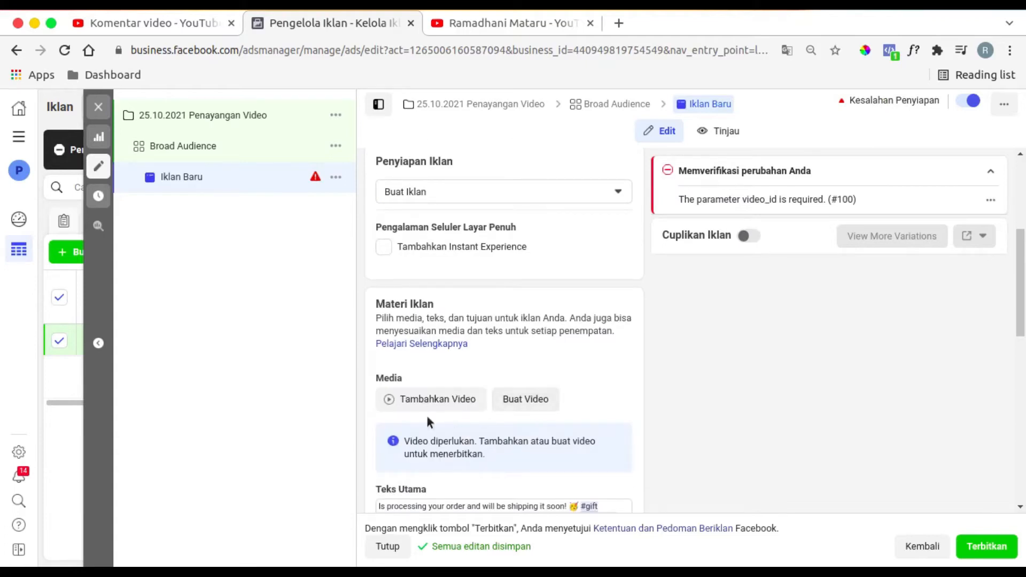
{"action": "scroll", "coordinate": [485, 371], "scroll_direction": "up", "scroll_amount": 4}
{"action": "left_click", "coordinate": [540, 432]}
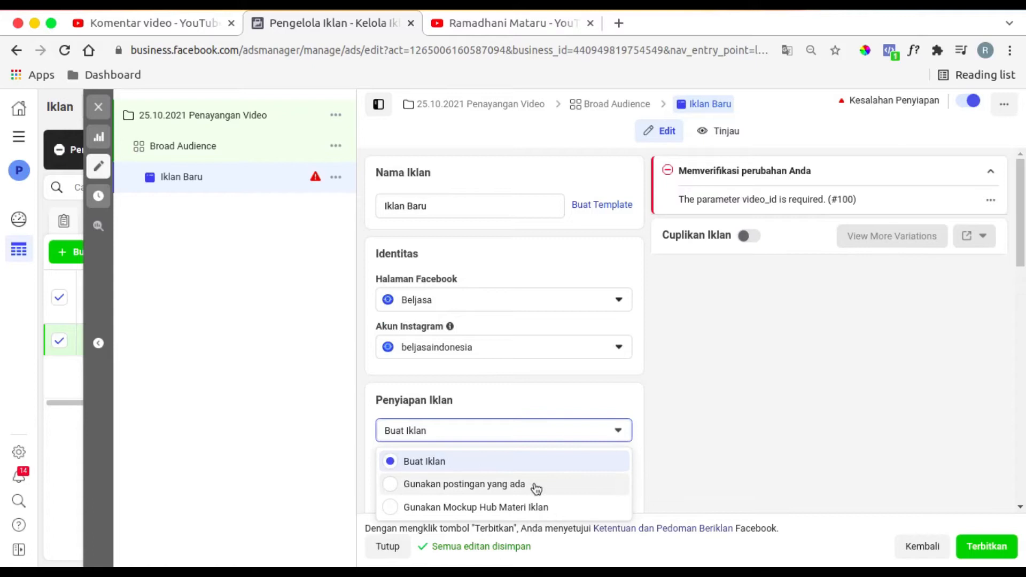
{"action": "left_click", "coordinate": [536, 488]}
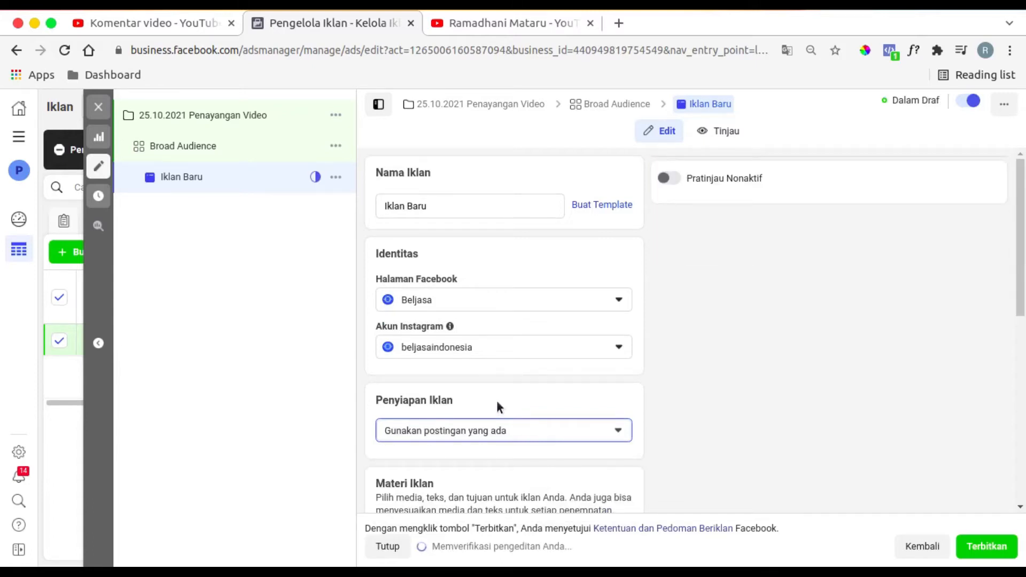
{"action": "scroll", "coordinate": [496, 400], "scroll_direction": "down", "scroll_amount": 5}
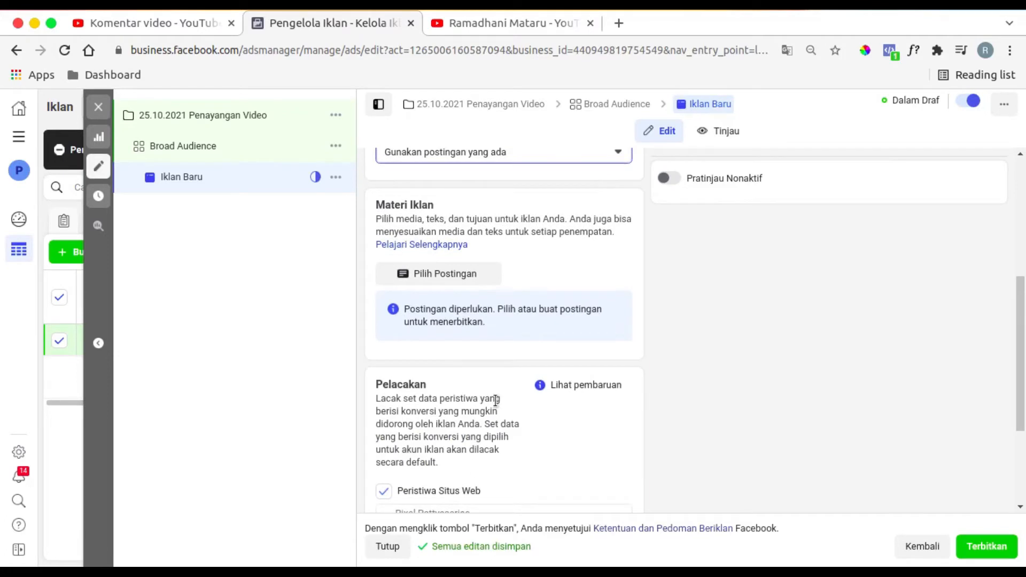
{"action": "scroll", "coordinate": [496, 400], "scroll_direction": "down", "scroll_amount": 3}
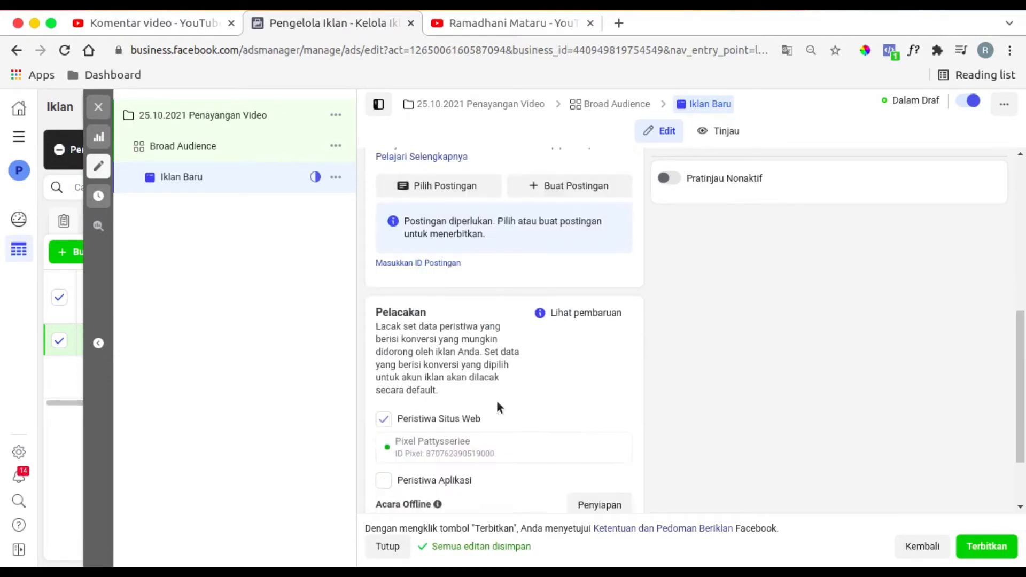
{"action": "scroll", "coordinate": [498, 407], "scroll_direction": "up", "scroll_amount": 8}
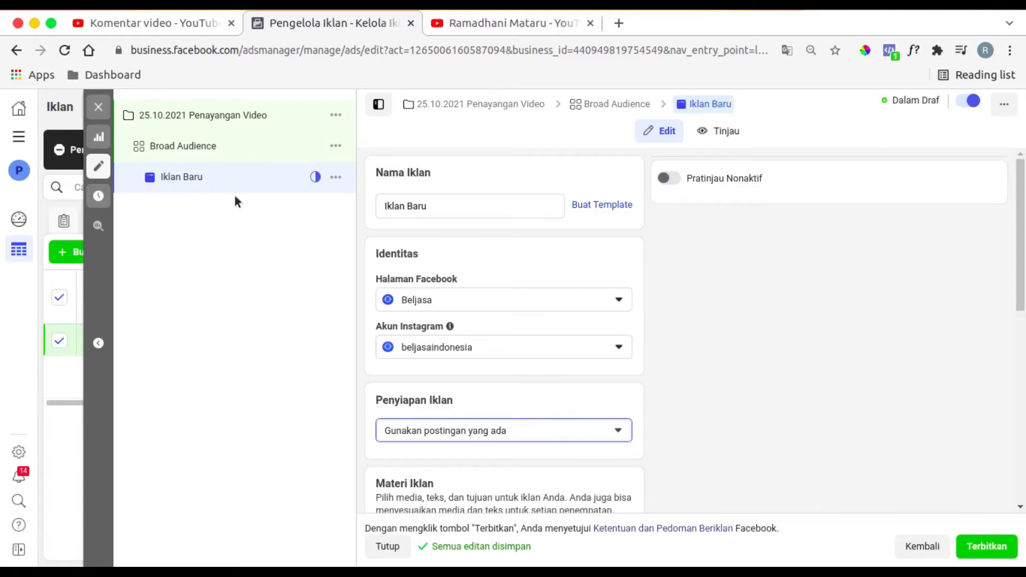
- Close the ad editor and open the Pemirsa (Audiences) page in a separate browser tab
{"action": "left_click", "coordinate": [108, 110]}
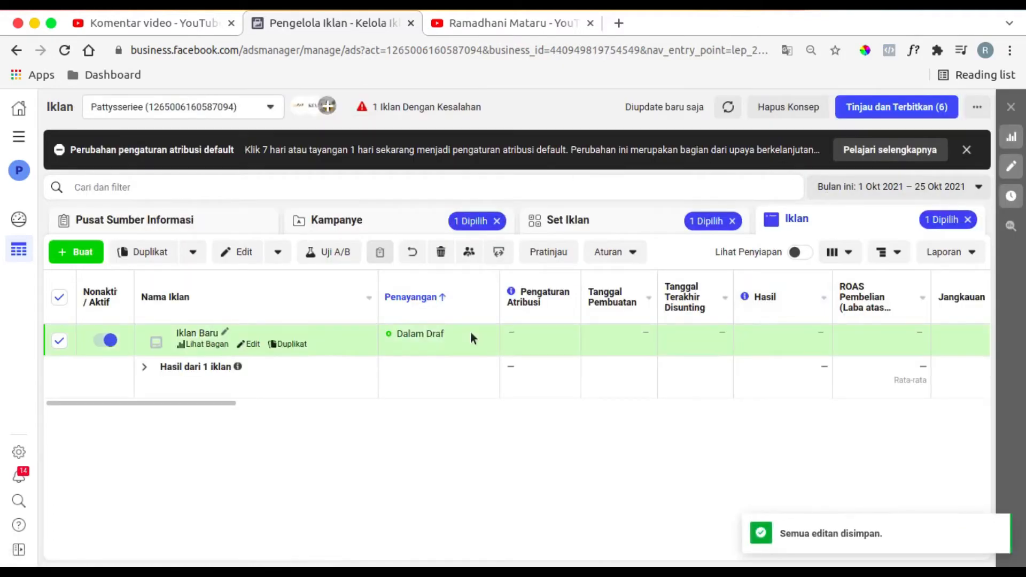
{"action": "left_click", "coordinate": [19, 137]}
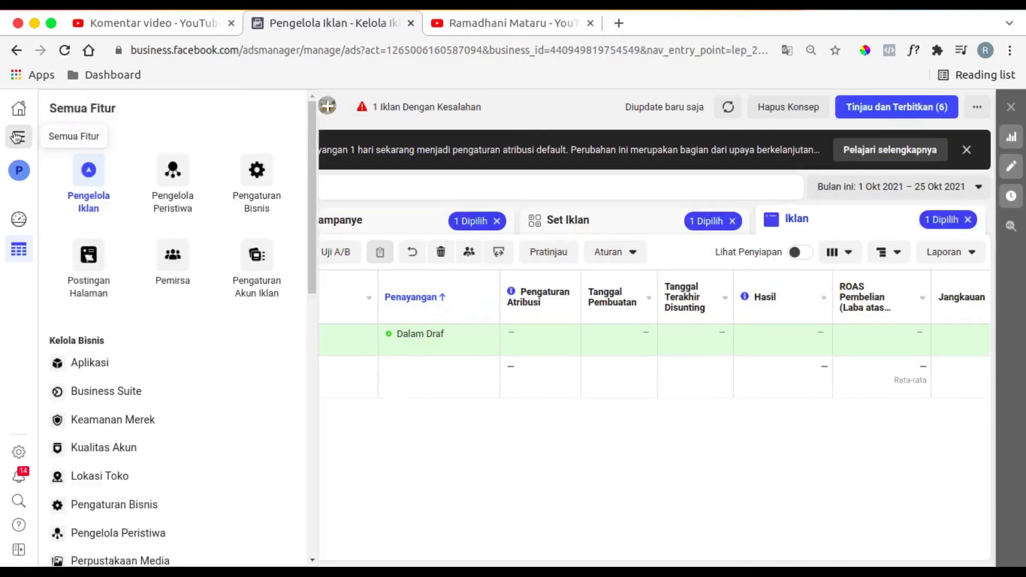
{"action": "middle_click", "coordinate": [179, 270]}
{"action": "left_click", "coordinate": [553, 117]}
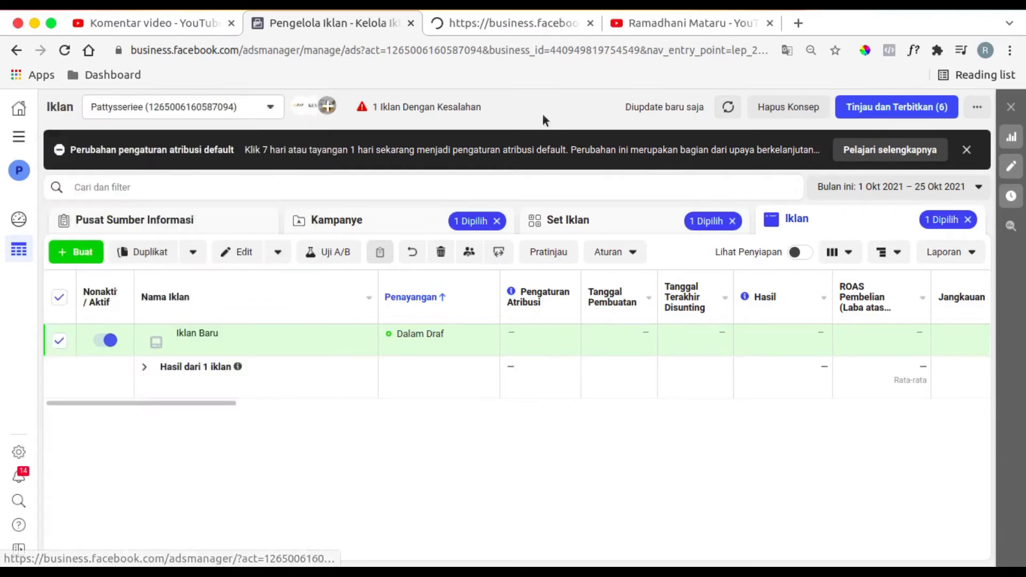
{"action": "left_click", "coordinate": [500, 28]}
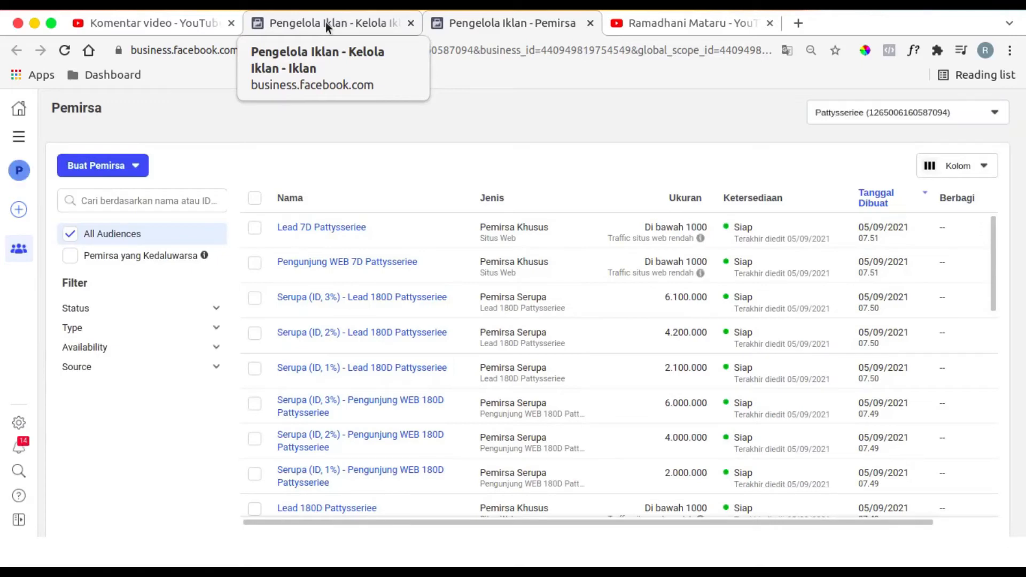
- Switch the Pemirsa page to another business account
{"action": "left_click", "coordinate": [20, 172]}
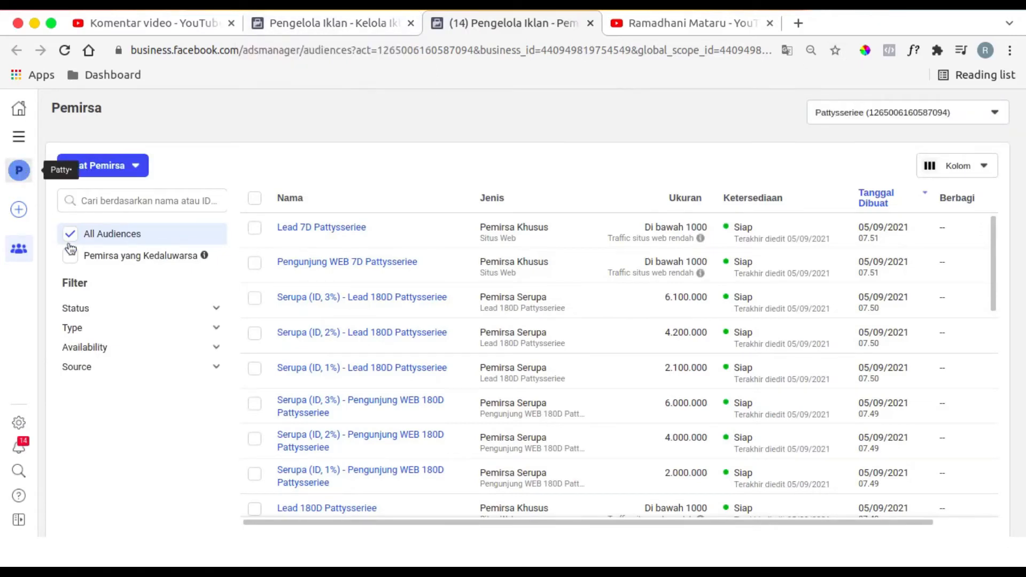
{"action": "scroll", "coordinate": [107, 375], "scroll_direction": "down", "scroll_amount": 5}
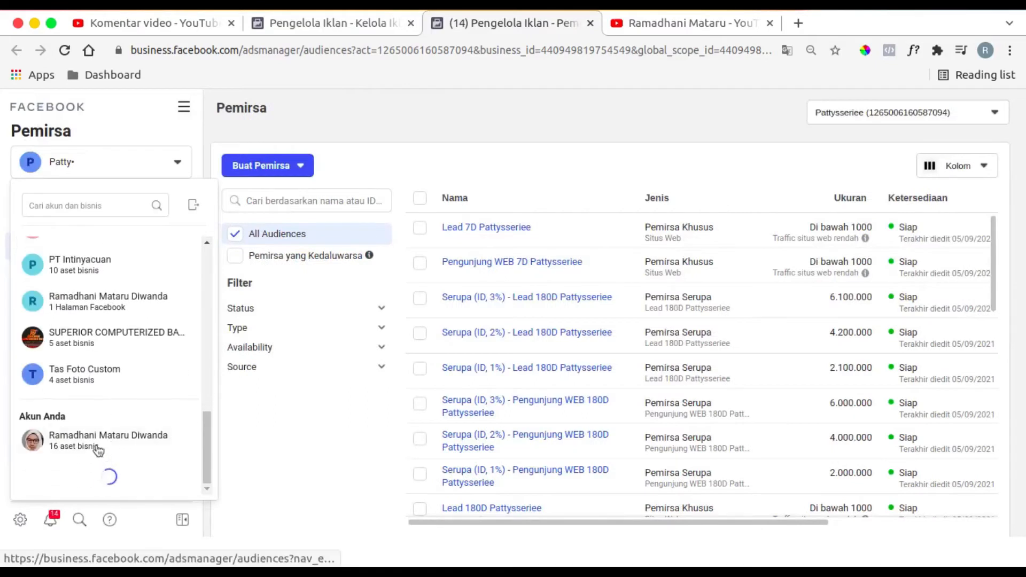
{"action": "left_click", "coordinate": [83, 478]}
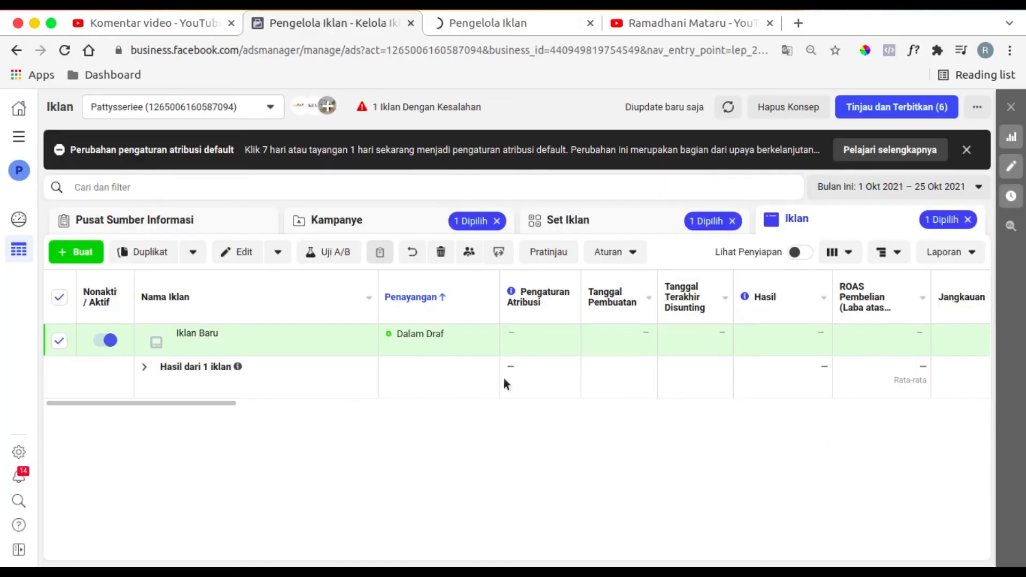
{"action": "left_click", "coordinate": [505, 22]}
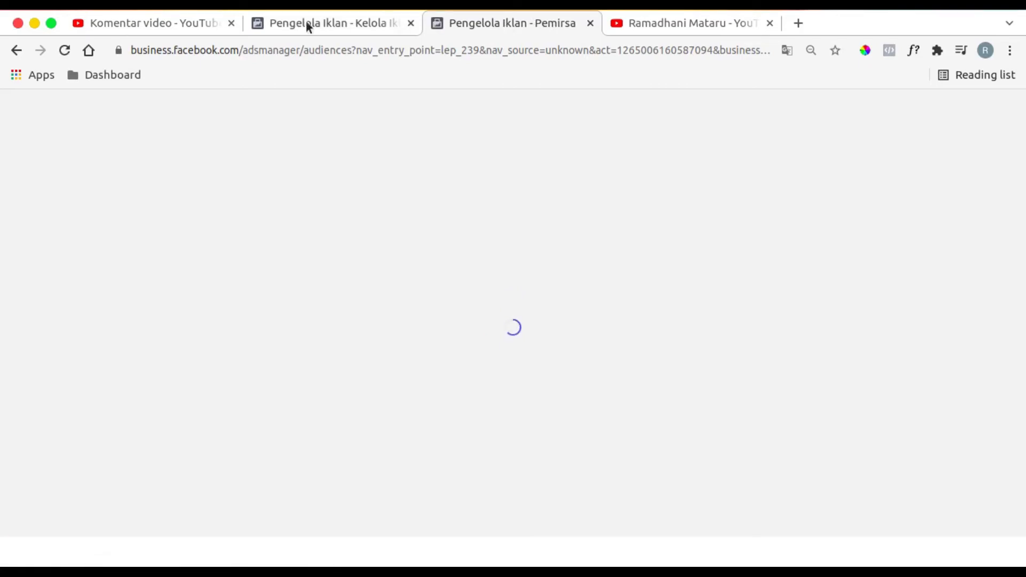
- Reread the viewer's comment about motorcycle care products in YouTube Studio and return to the Pemirsa page
{"action": "left_click", "coordinate": [223, 25]}
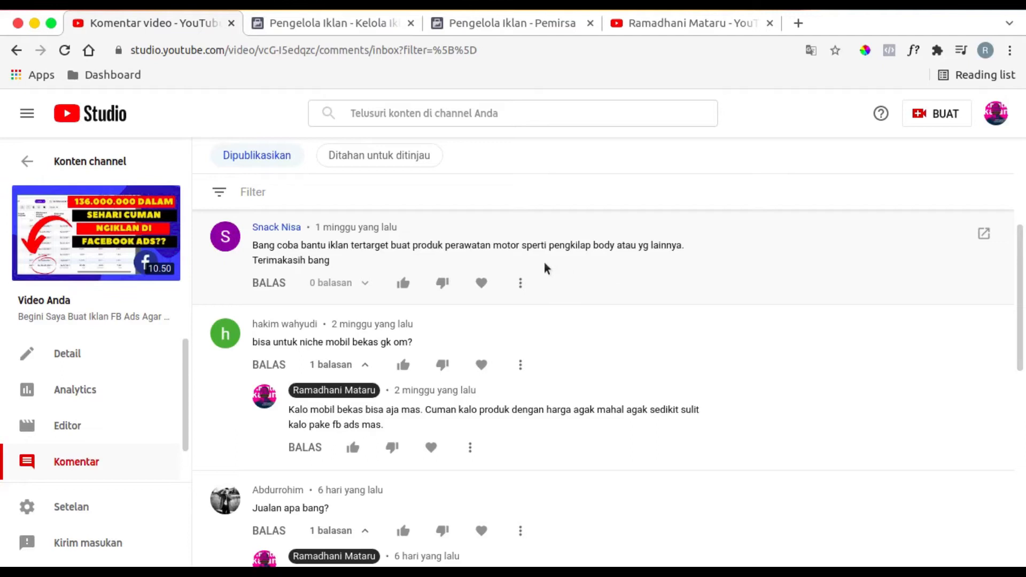
{"action": "left_click", "coordinate": [327, 22]}
{"action": "left_click", "coordinate": [508, 22]}
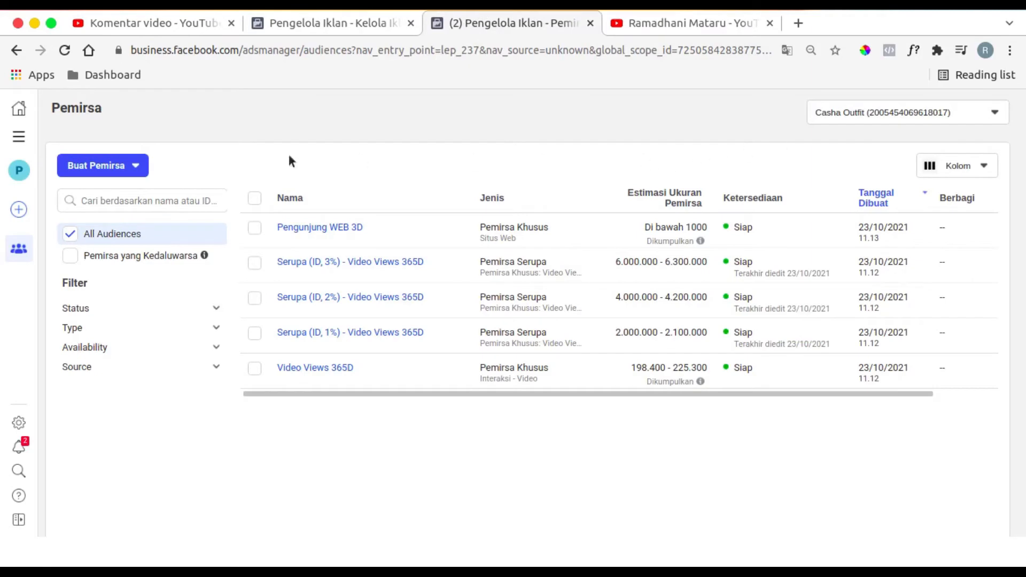
- Switch to the Cuan Management Ads Account and start a custom audience (Pemirsa Khusus) with Video as its source
{"action": "left_click", "coordinate": [854, 123]}
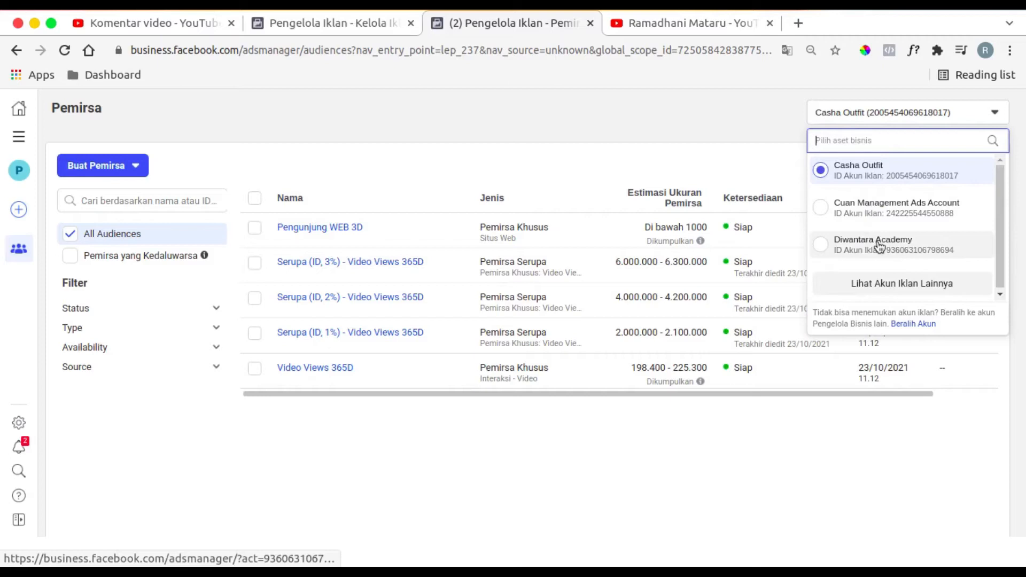
{"action": "left_click", "coordinate": [871, 211]}
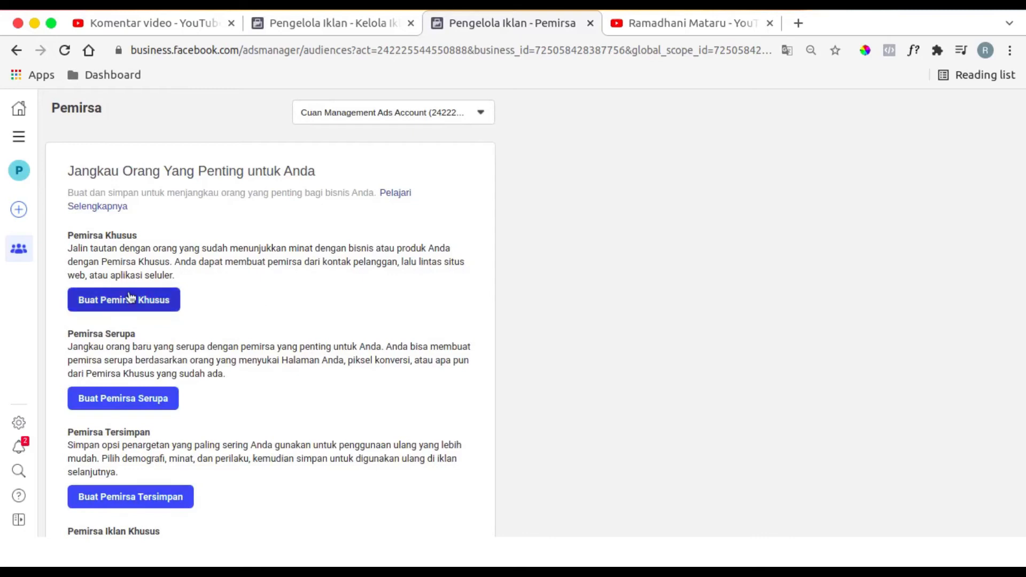
{"action": "left_click", "coordinate": [130, 298]}
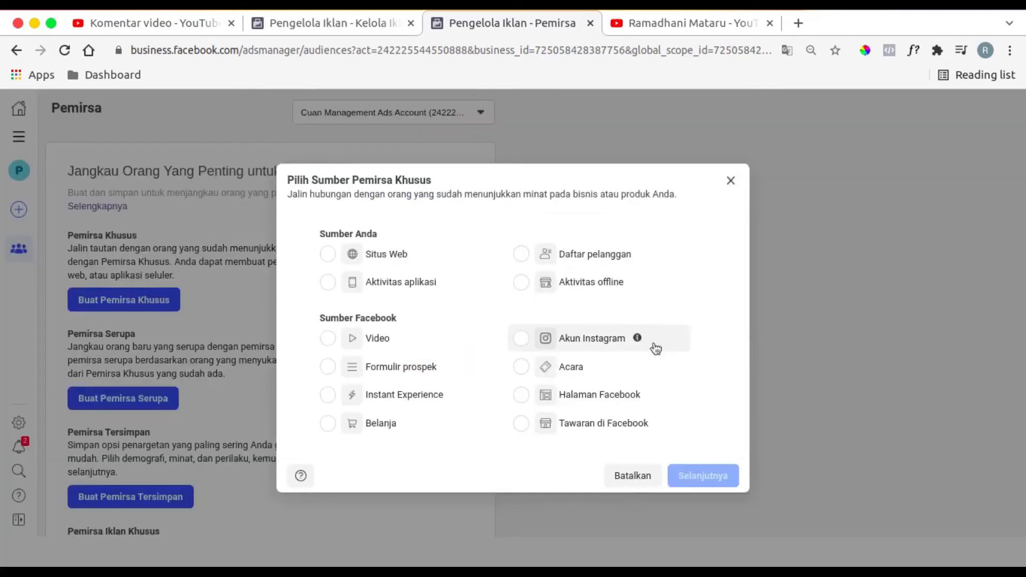
{"action": "left_click", "coordinate": [396, 349]}
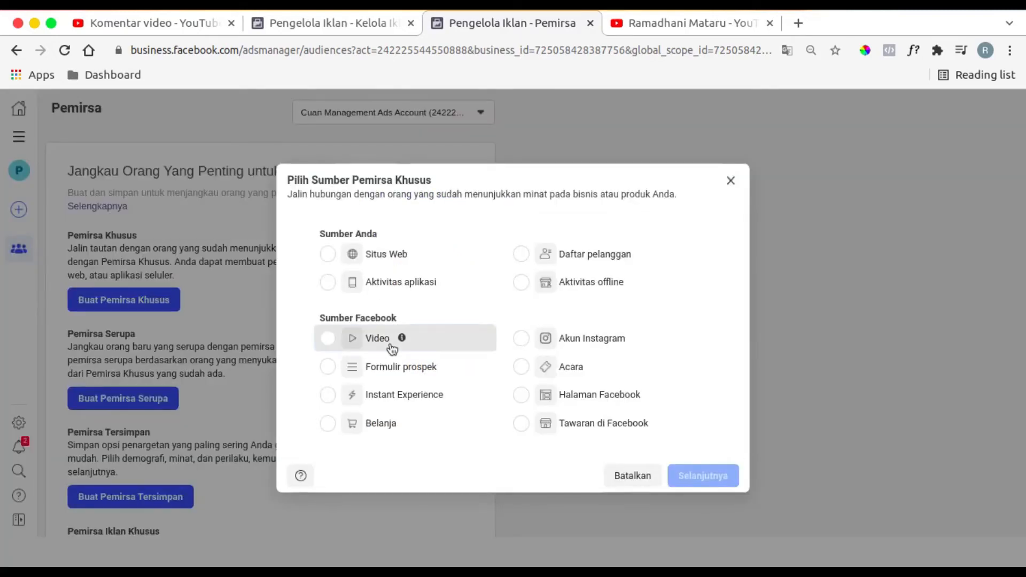
{"action": "left_click", "coordinate": [347, 24]}
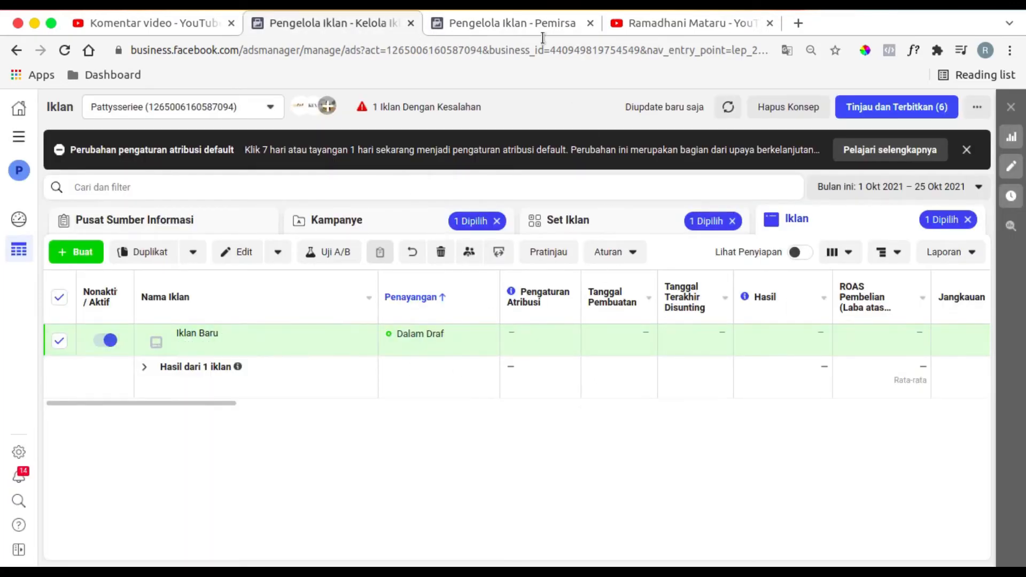
{"action": "left_click", "coordinate": [519, 24]}
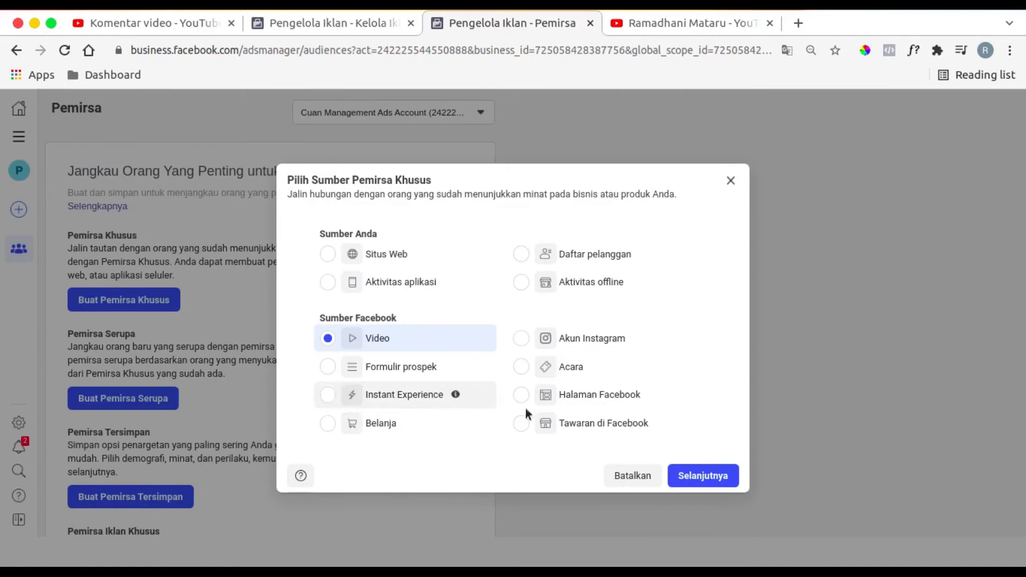
{"action": "left_click", "coordinate": [705, 478]}
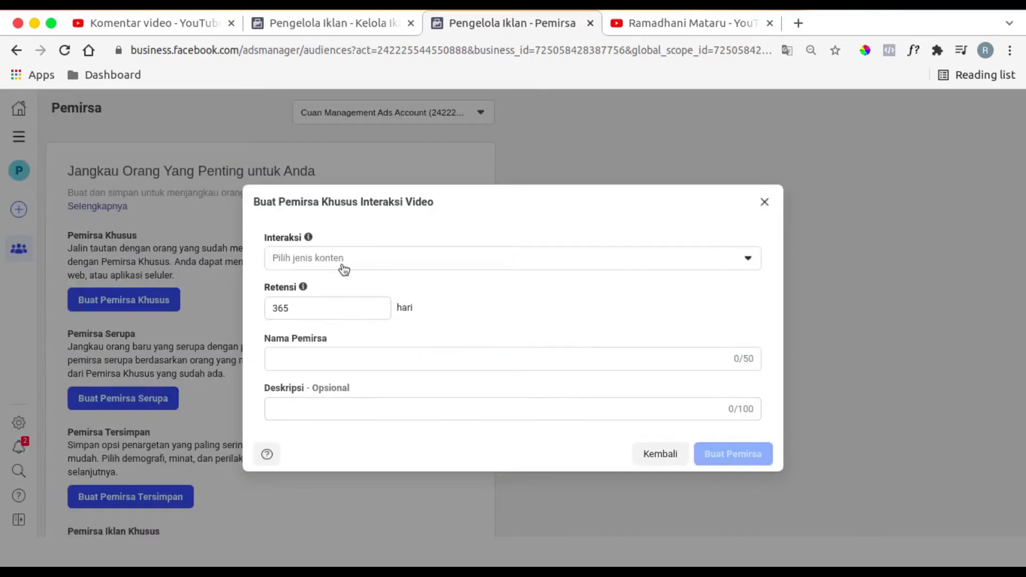
- Set the audience engagement to people who watched at least 75% of the video and open its video selection
{"action": "left_click", "coordinate": [348, 268]}
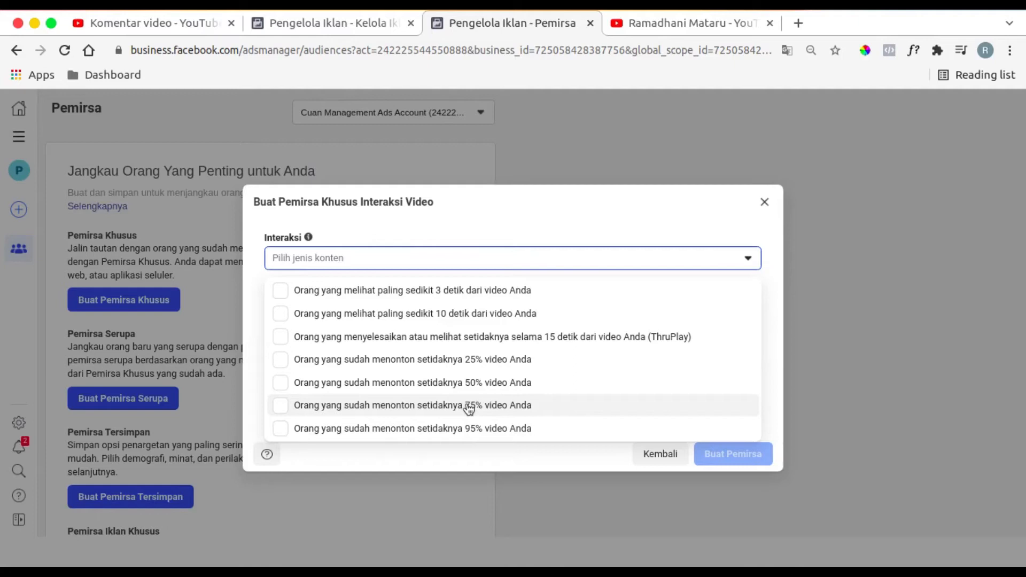
{"action": "left_click", "coordinate": [469, 407]}
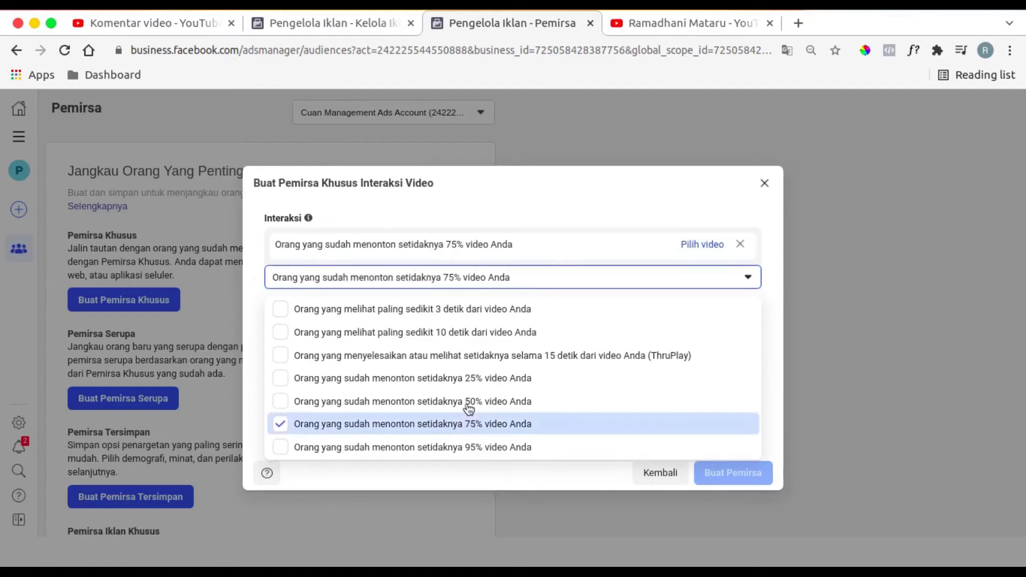
{"action": "left_click", "coordinate": [554, 182]}
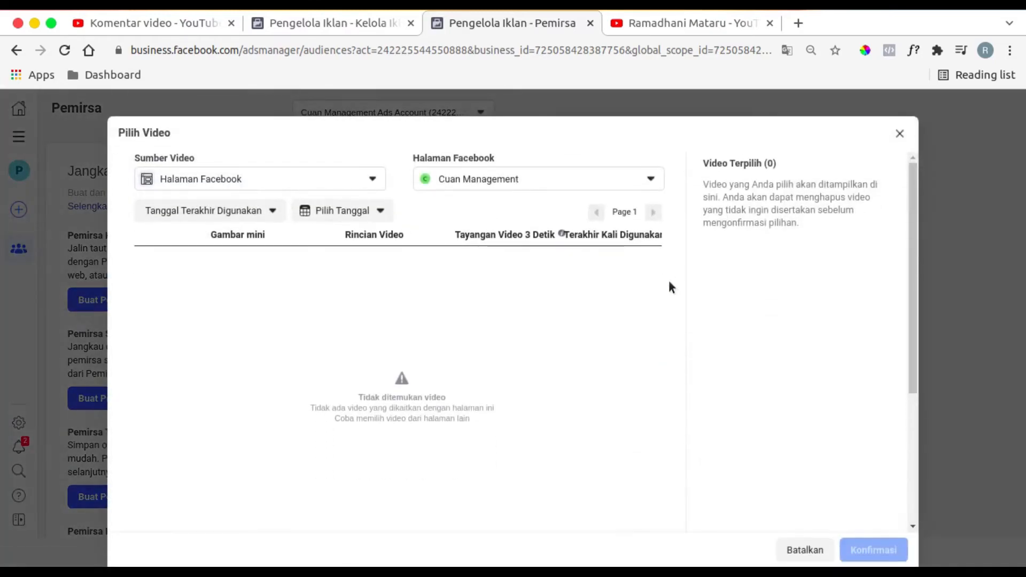
- Set the video source to Profil Bisnis Instagram and choose the intinyacuan profile
{"action": "left_click", "coordinate": [368, 183]}
{"action": "left_click", "coordinate": [275, 234]}
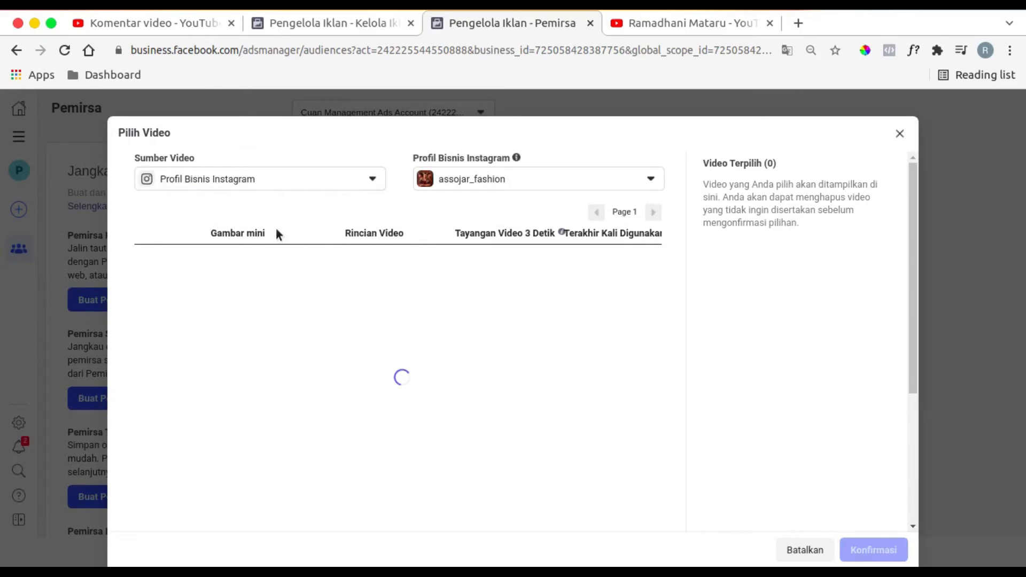
{"action": "left_click", "coordinate": [517, 181]}
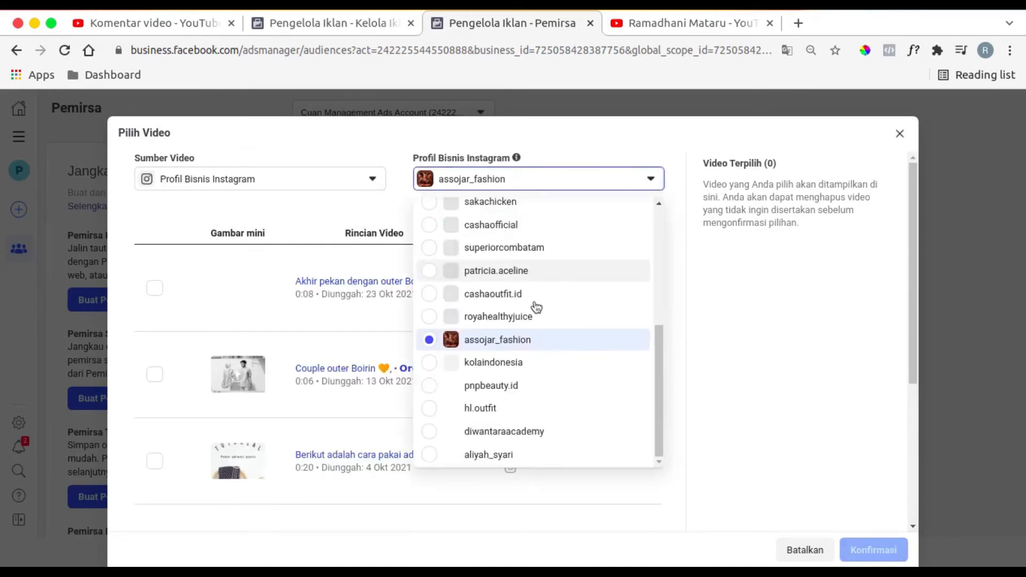
{"action": "scroll", "coordinate": [537, 307], "scroll_direction": "up", "scroll_amount": 4}
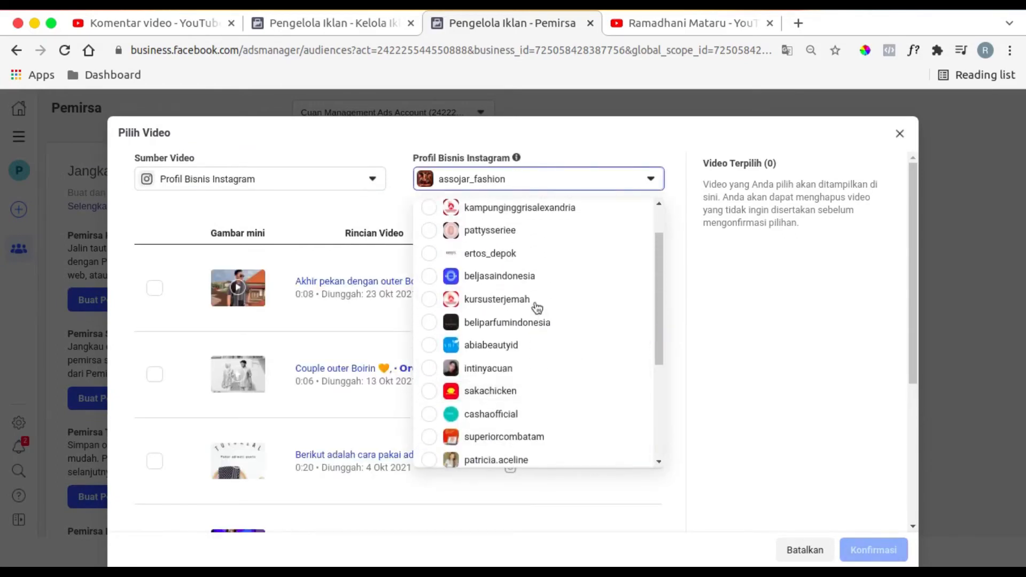
{"action": "scroll", "coordinate": [537, 308], "scroll_direction": "up", "scroll_amount": 2}
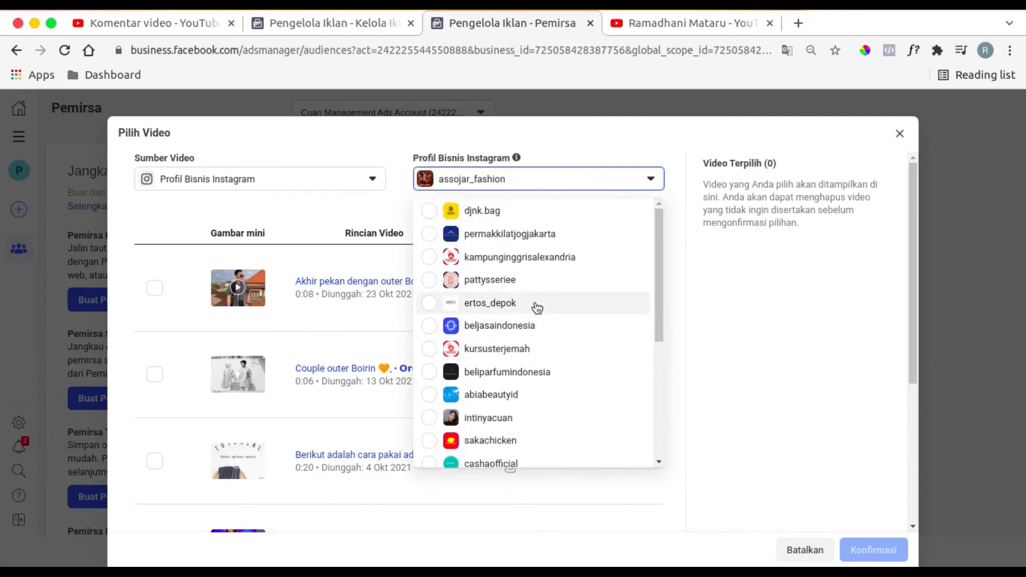
{"action": "scroll", "coordinate": [537, 308], "scroll_direction": "down", "scroll_amount": 5}
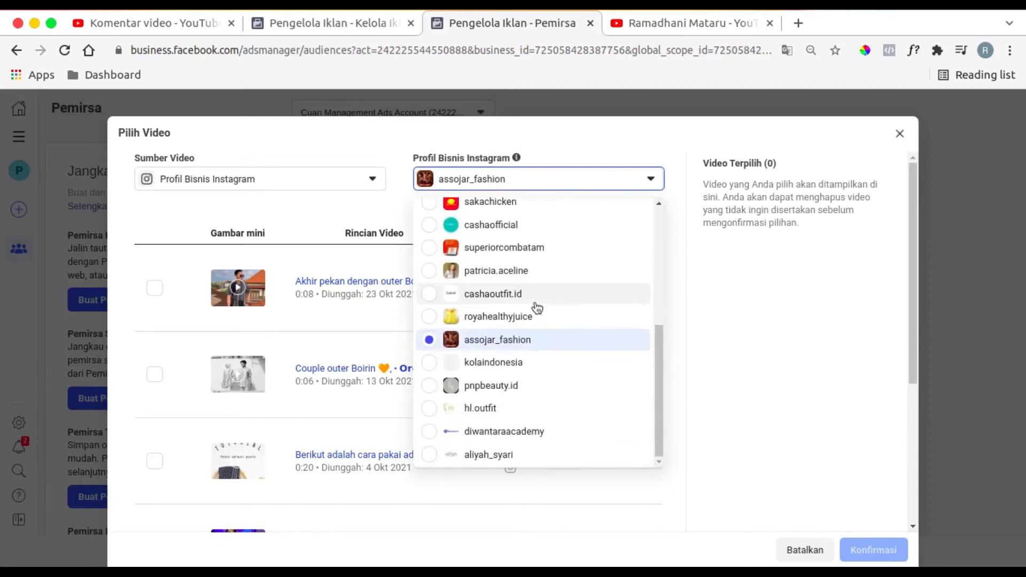
{"action": "scroll", "coordinate": [513, 419], "scroll_direction": "up", "scroll_amount": 1}
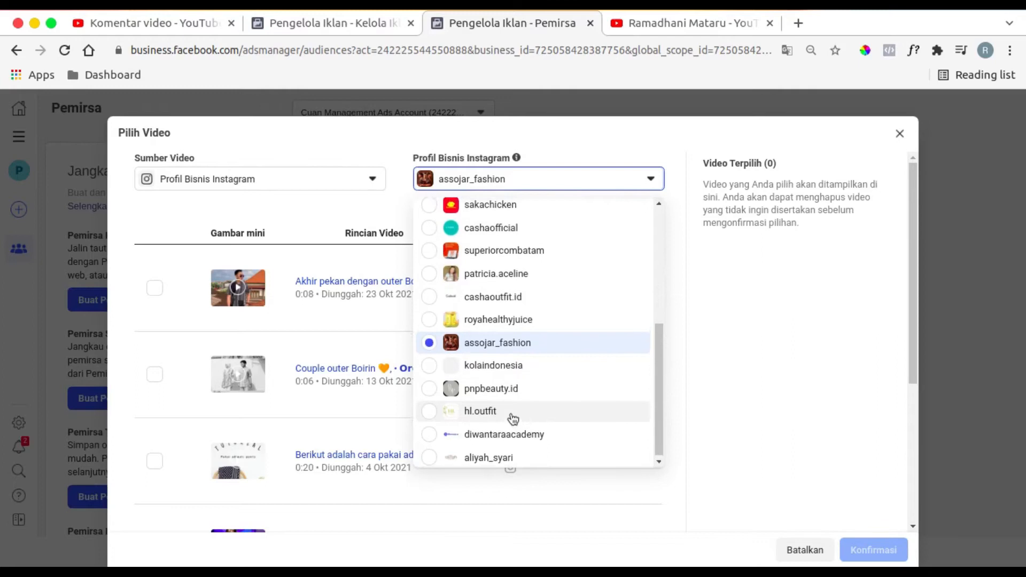
{"action": "scroll", "coordinate": [514, 419], "scroll_direction": "up", "scroll_amount": 3}
{"action": "scroll", "coordinate": [514, 419], "scroll_direction": "up", "scroll_amount": 6}
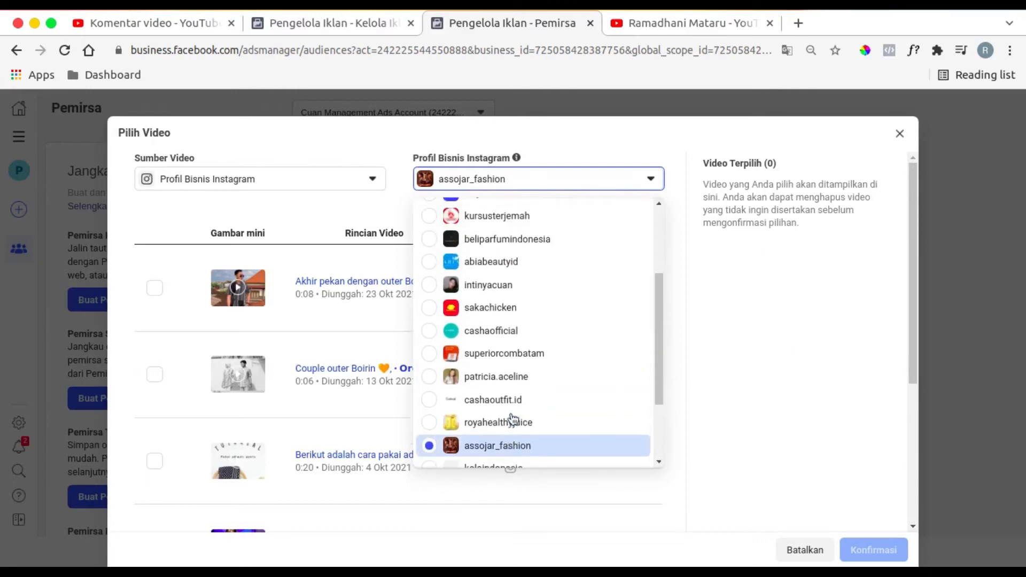
{"action": "scroll", "coordinate": [513, 419], "scroll_direction": "down", "scroll_amount": 9}
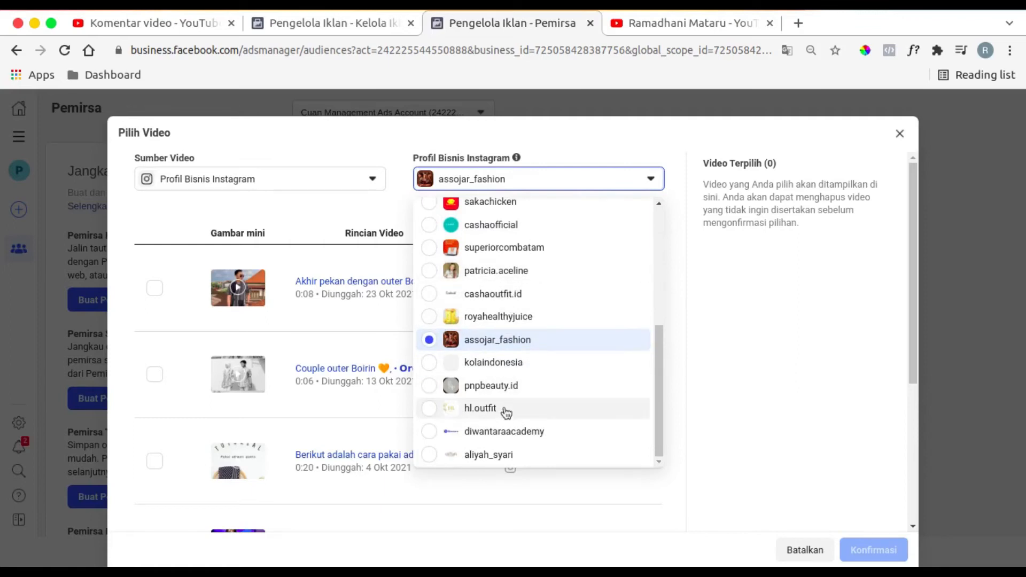
{"action": "scroll", "coordinate": [506, 419], "scroll_direction": "up", "scroll_amount": 3}
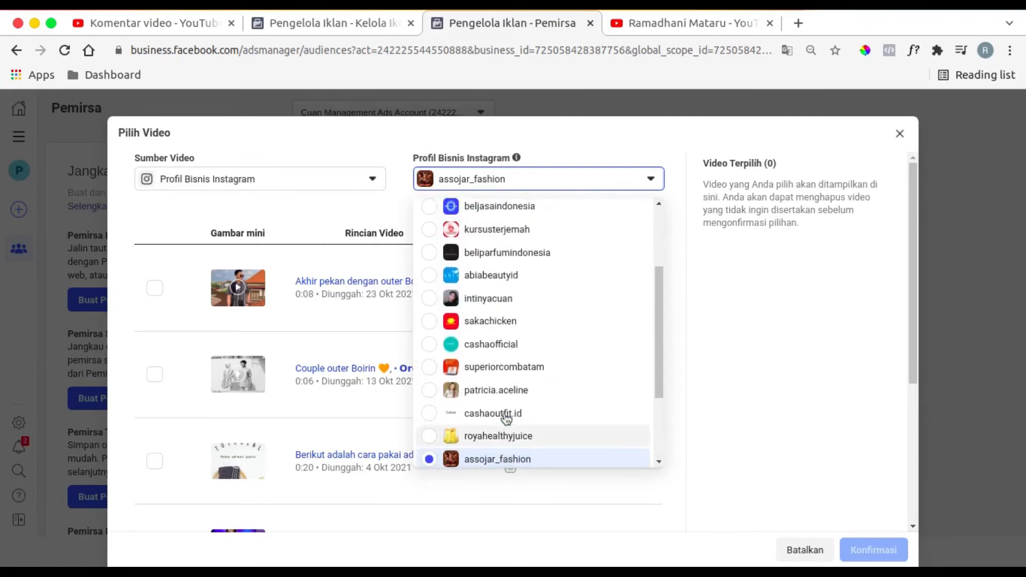
{"action": "left_click", "coordinate": [499, 306]}
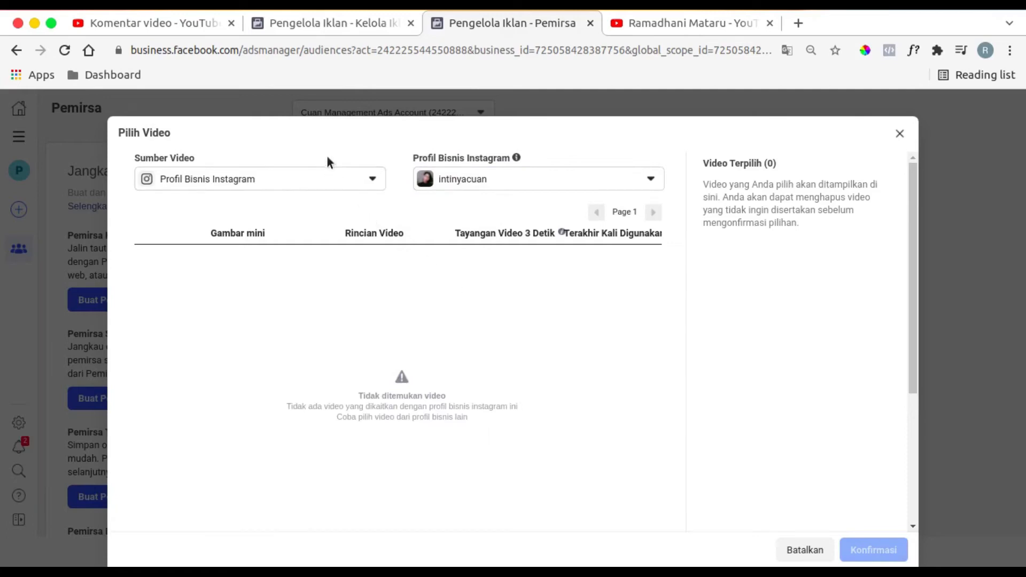
- Try the Halaman Facebook and Kampanye video sources and return to Profil Bisnis Instagram
{"action": "left_click", "coordinate": [342, 180]}
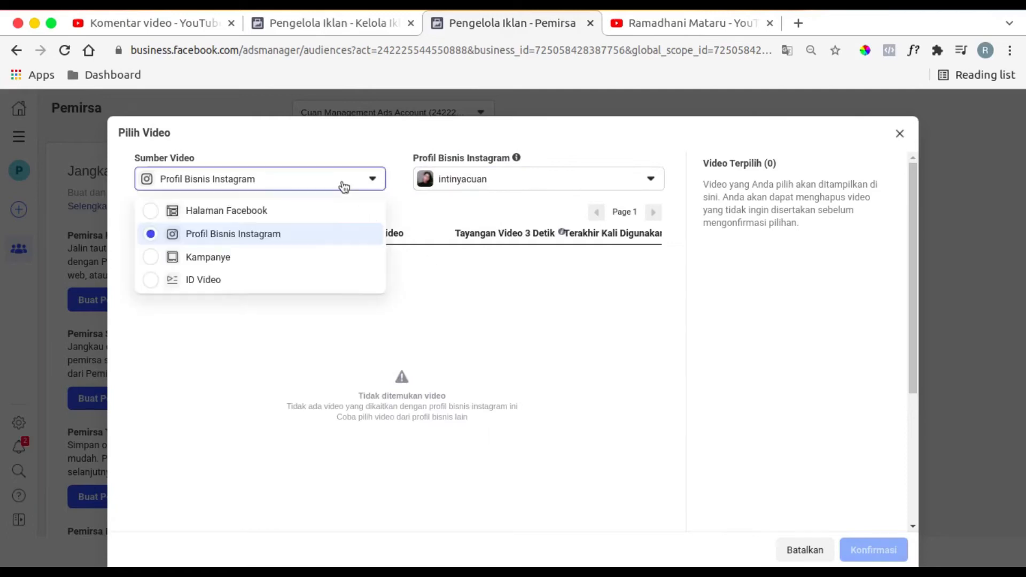
{"action": "left_click", "coordinate": [264, 214]}
{"action": "left_click", "coordinate": [267, 187]}
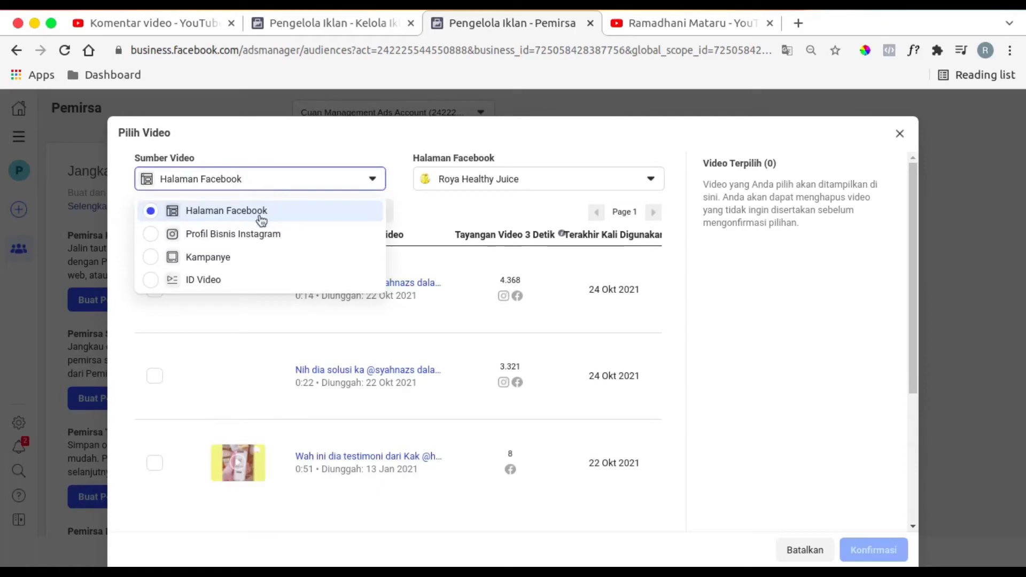
{"action": "left_click", "coordinate": [264, 256]}
{"action": "left_click", "coordinate": [259, 181]}
{"action": "left_click", "coordinate": [265, 235]}
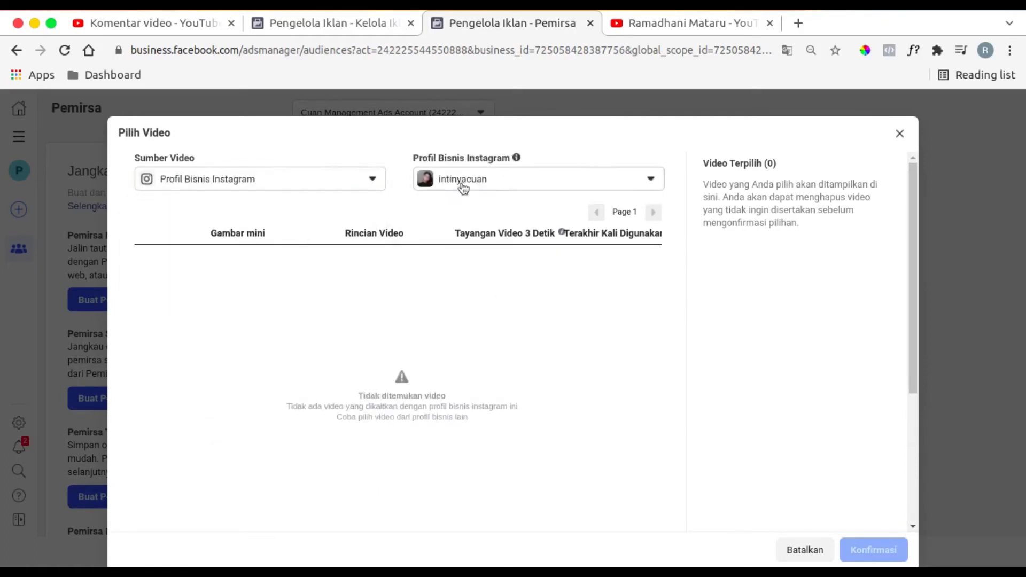
- Change the Instagram business profile to diwantaraacademy
{"action": "left_click", "coordinate": [463, 183]}
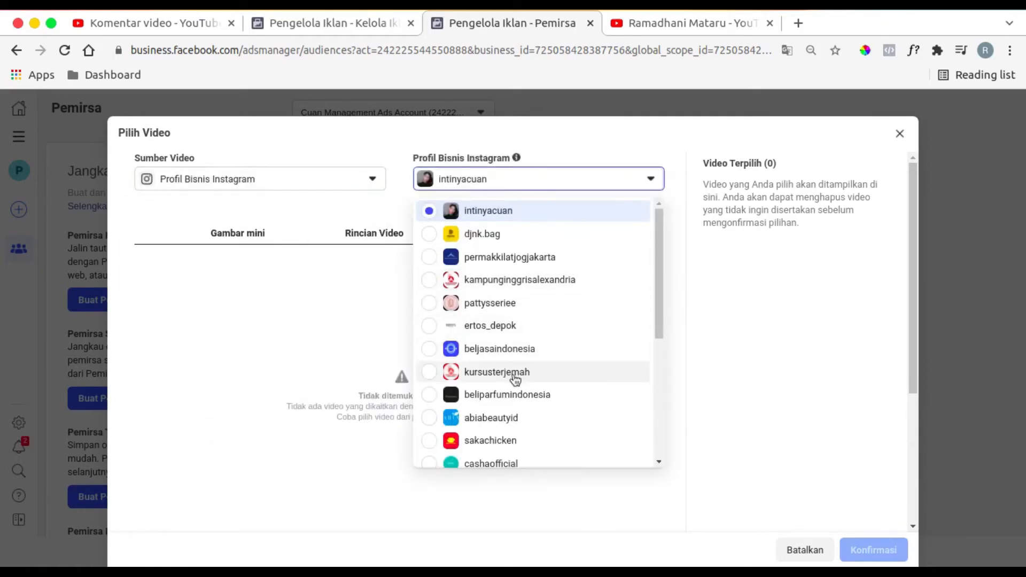
{"action": "scroll", "coordinate": [452, 378], "scroll_direction": "down", "scroll_amount": 5}
{"action": "scroll", "coordinate": [514, 379], "scroll_direction": "up", "scroll_amount": 5}
{"action": "scroll", "coordinate": [512, 380], "scroll_direction": "down", "scroll_amount": 5}
{"action": "left_click", "coordinate": [528, 431]}
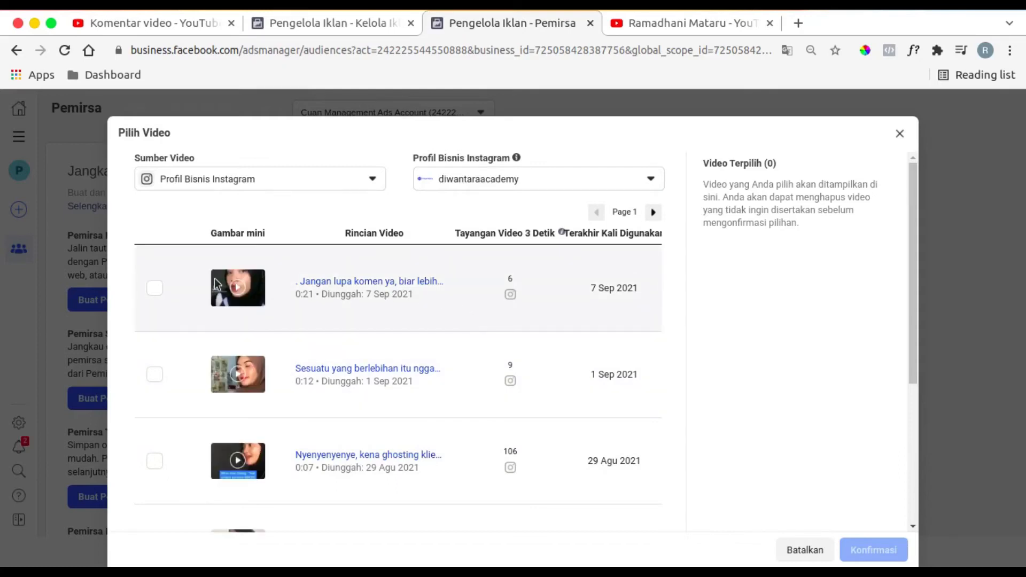
- Select the five diwantaraacademy videos uploaded between 24 Agu and 7 Sep 2021
{"action": "left_click", "coordinate": [154, 288]}
{"action": "left_click", "coordinate": [154, 374]}
{"action": "scroll", "coordinate": [197, 377], "scroll_direction": "down", "scroll_amount": 5}
{"action": "left_click", "coordinate": [156, 227]}
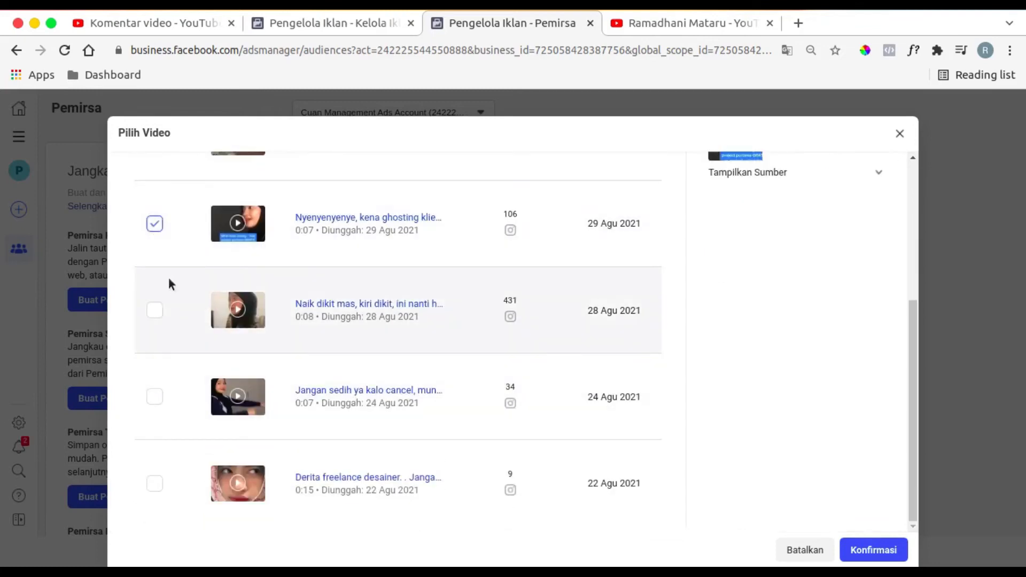
{"action": "left_click", "coordinate": [156, 312]}
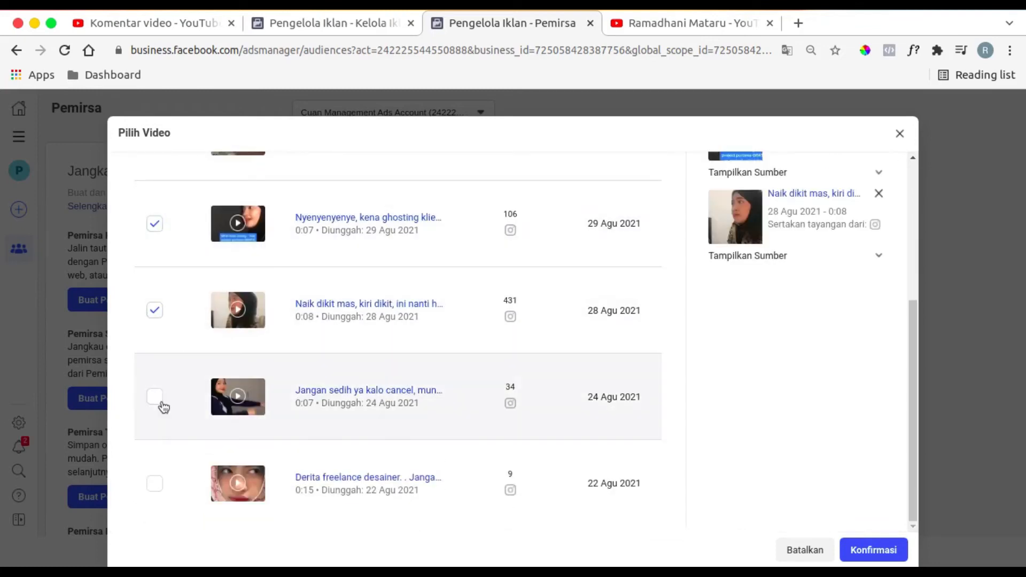
{"action": "left_click", "coordinate": [155, 397]}
{"action": "scroll", "coordinate": [452, 351], "scroll_direction": "up", "scroll_amount": 5}
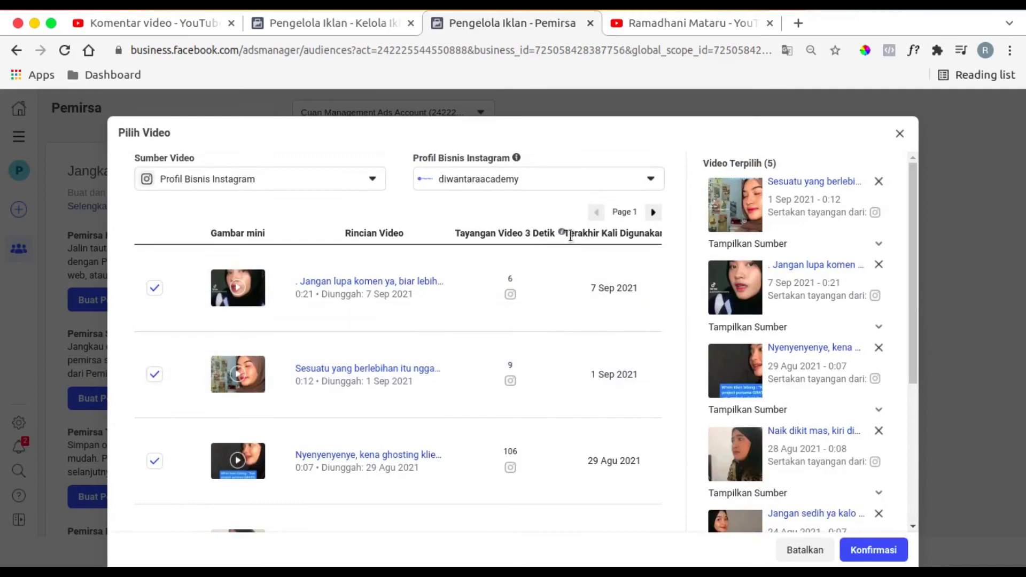
- Look through the second page of Instagram videos and both pages of the Diwantara Academy Facebook page's videos
{"action": "left_click", "coordinate": [653, 213]}
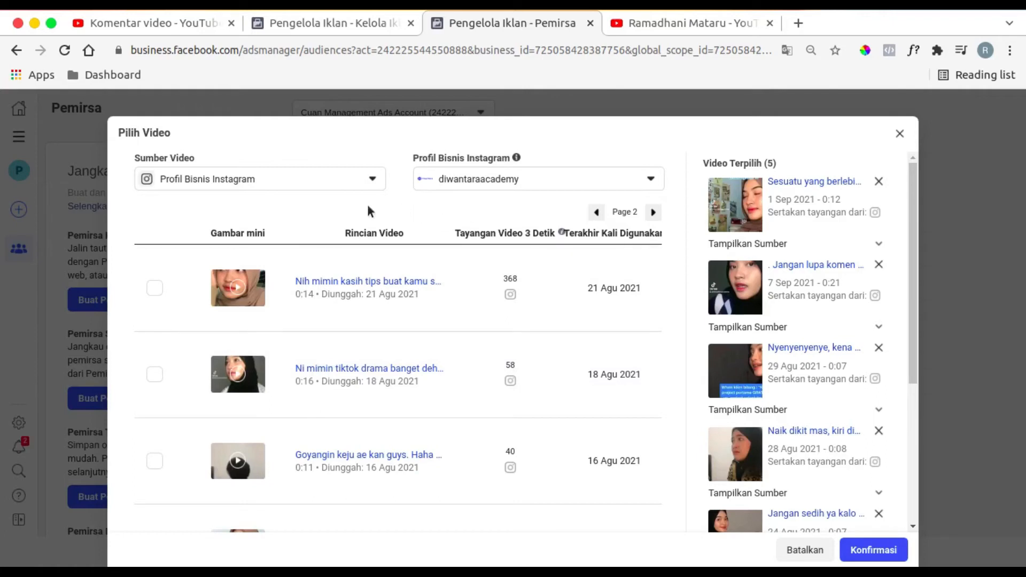
{"action": "left_click", "coordinate": [348, 184]}
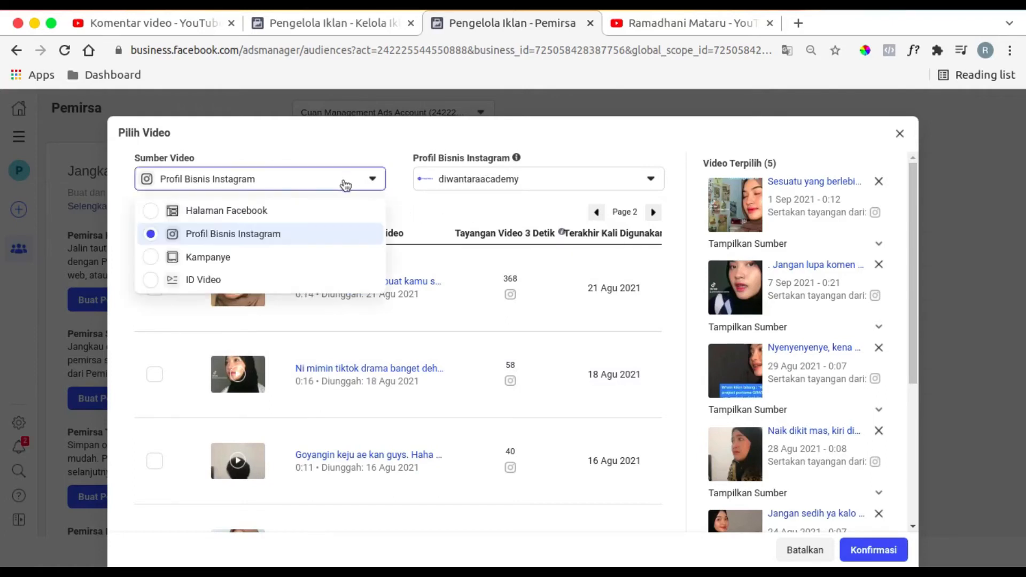
{"action": "left_click", "coordinate": [263, 221]}
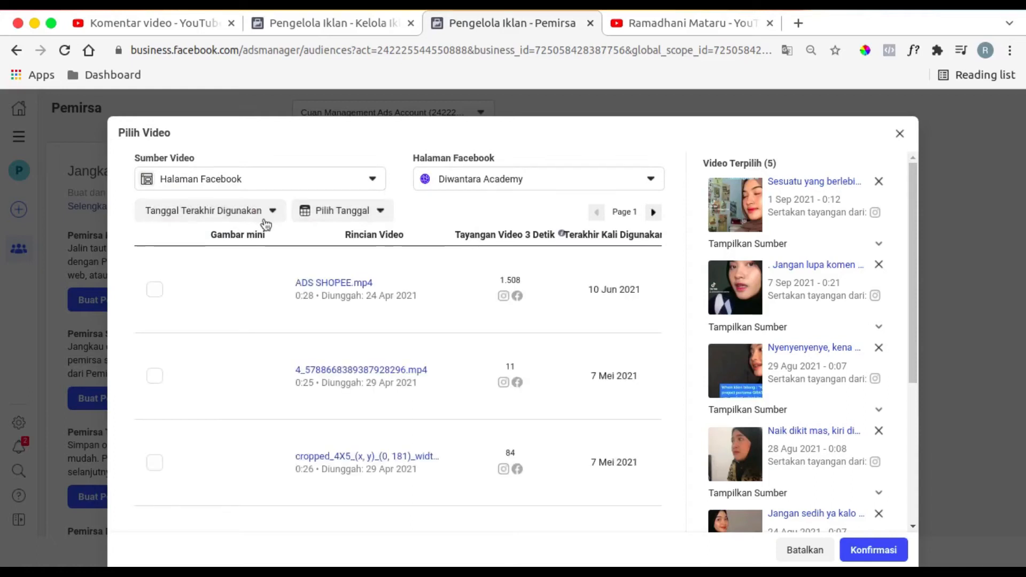
{"action": "scroll", "coordinate": [202, 342], "scroll_direction": "down", "scroll_amount": 5}
{"action": "scroll", "coordinate": [230, 388], "scroll_direction": "up", "scroll_amount": 4}
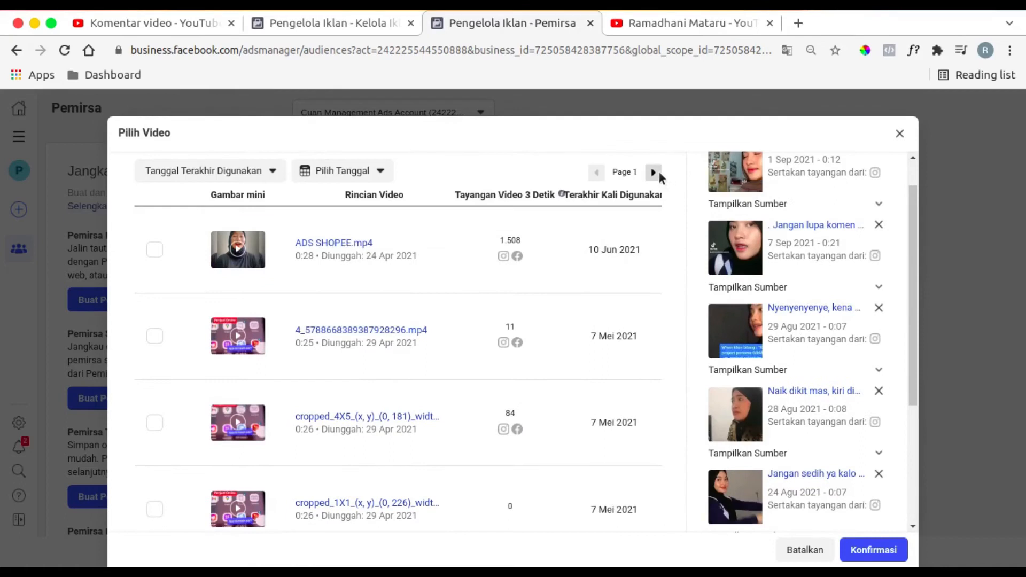
{"action": "left_click", "coordinate": [658, 172]}
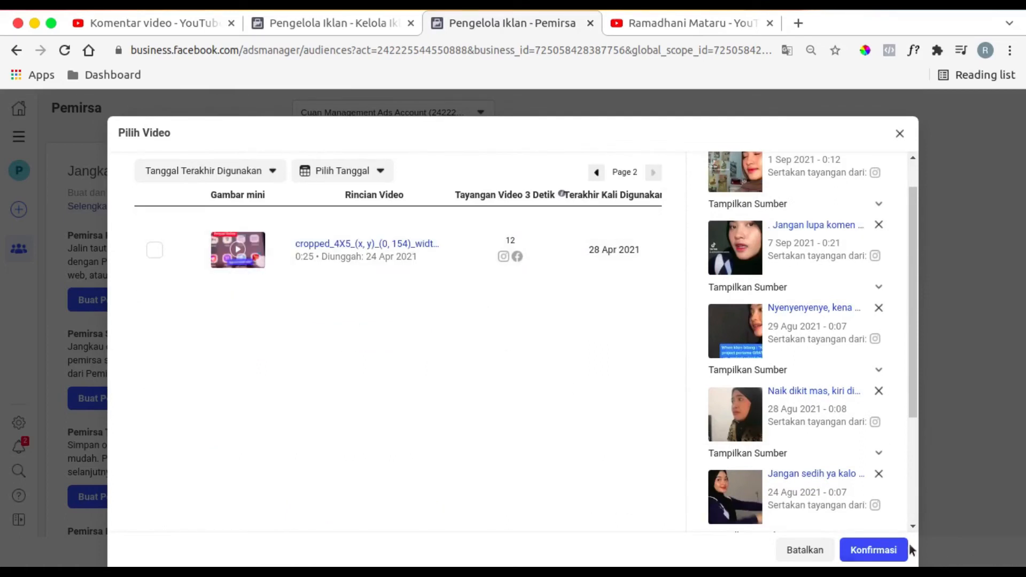
- Confirm the selected videos, name the custom audience "Pemirsa Video Views 75% 365D" and create it
{"action": "left_click", "coordinate": [878, 552]}
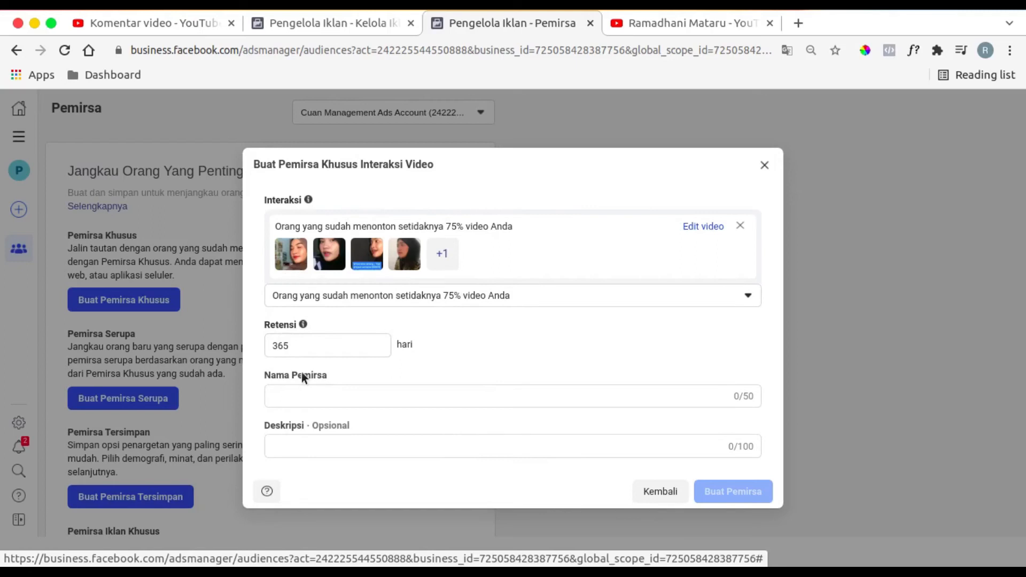
{"action": "left_click", "coordinate": [391, 393]}
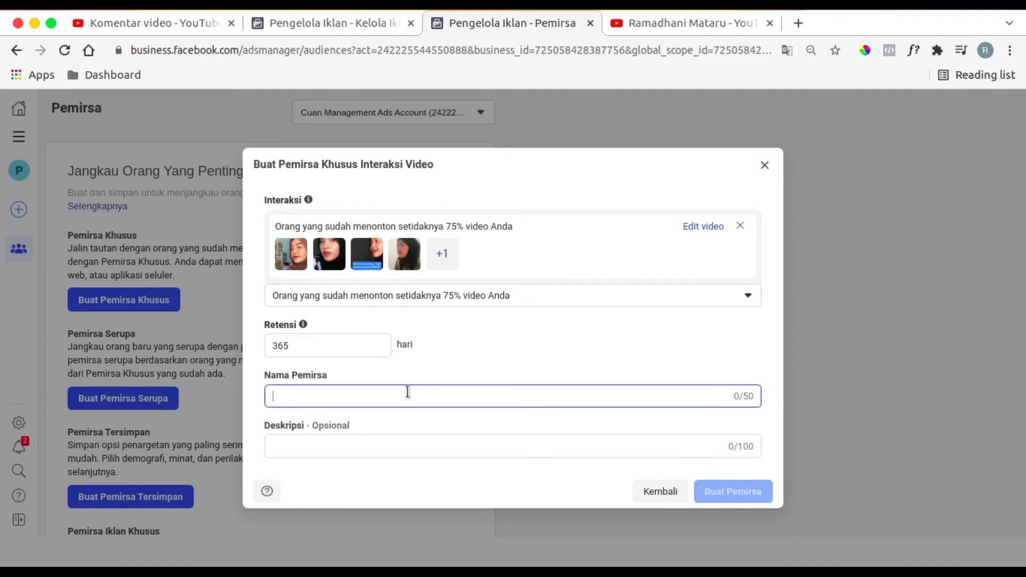
{"action": "type", "text": "Pemirsa"}
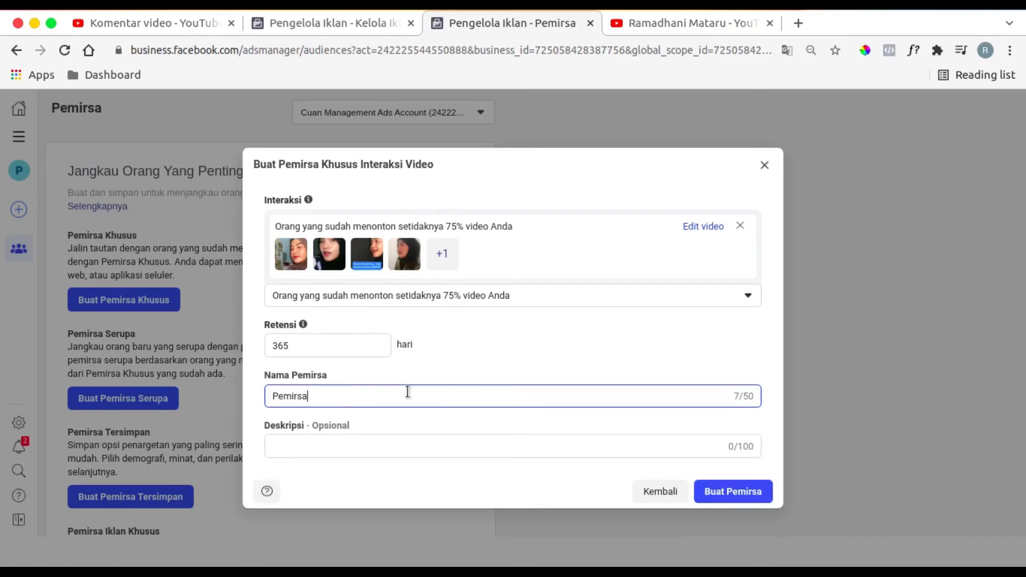
{"action": "type", "text": " Video Views 7"}
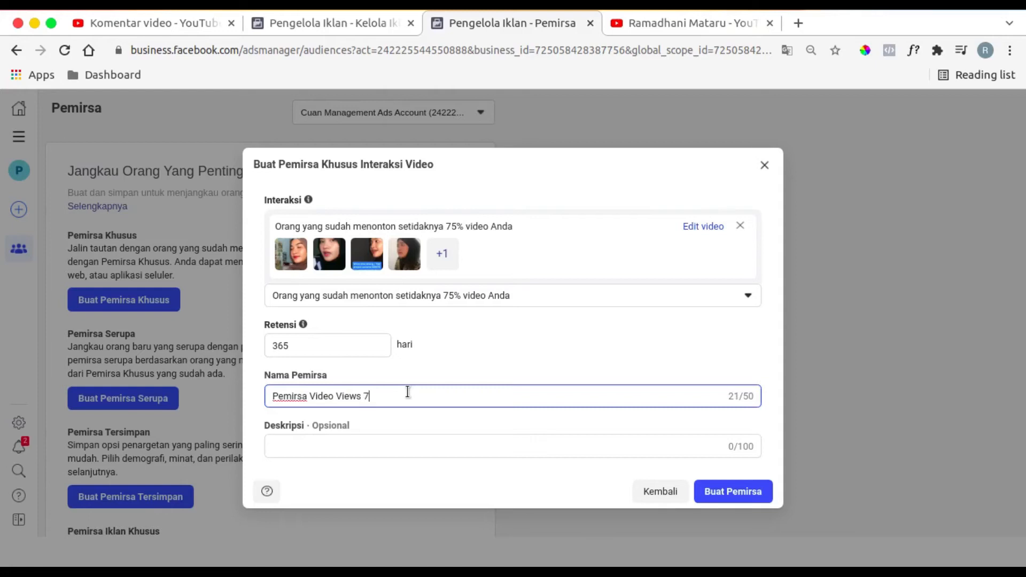
{"action": "type", "text": "5% 2"}
{"action": "key", "text": "BackSpace"}
{"action": "key", "text": "BackSpace"}
{"action": "type", "text": "365D"}
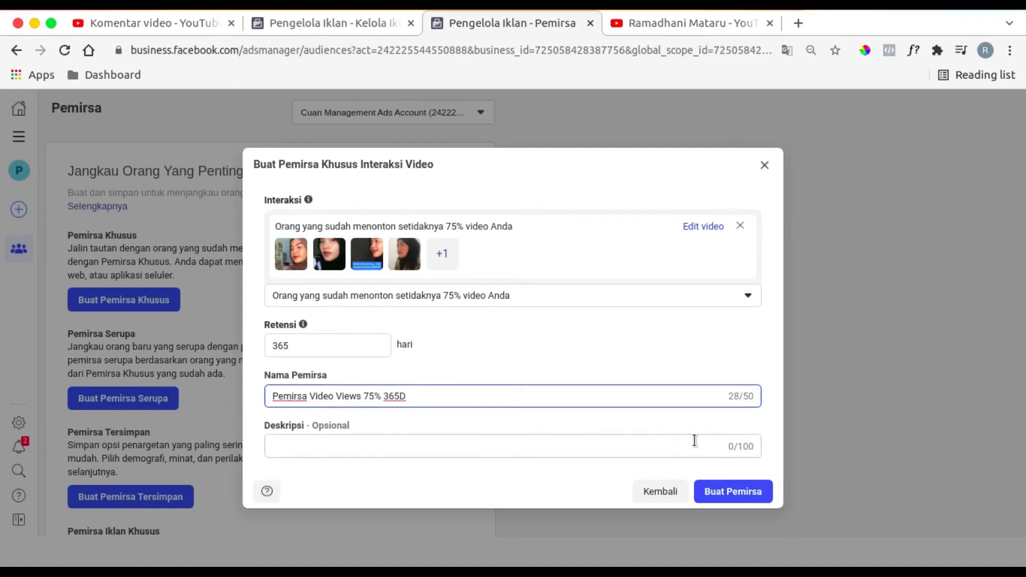
{"action": "left_click", "coordinate": [724, 497]}
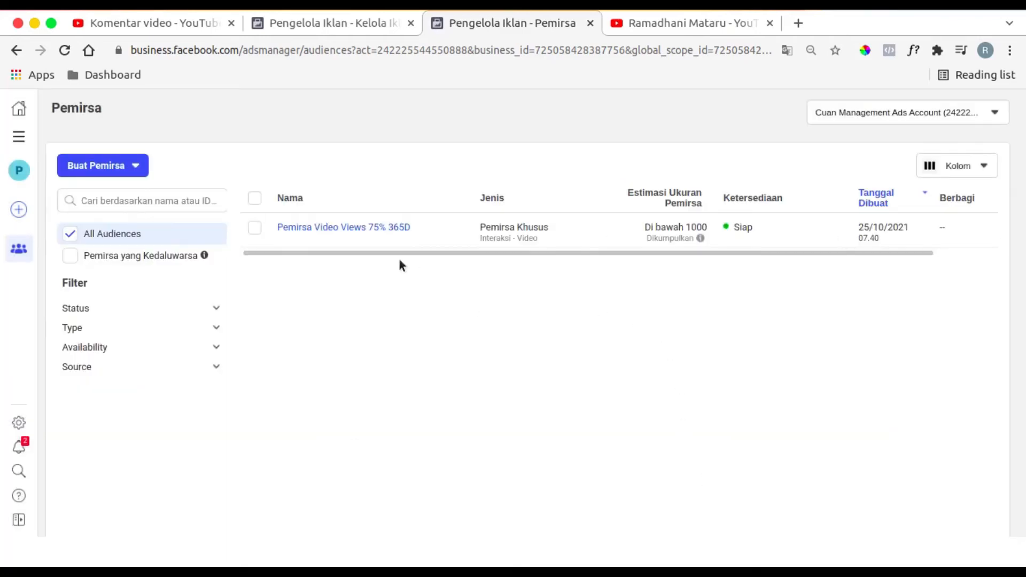
- Create a 1% lookalike audience for Indonesia from the Pemirsa Video Views 75% 365D audience
{"action": "left_click", "coordinate": [319, 235]}
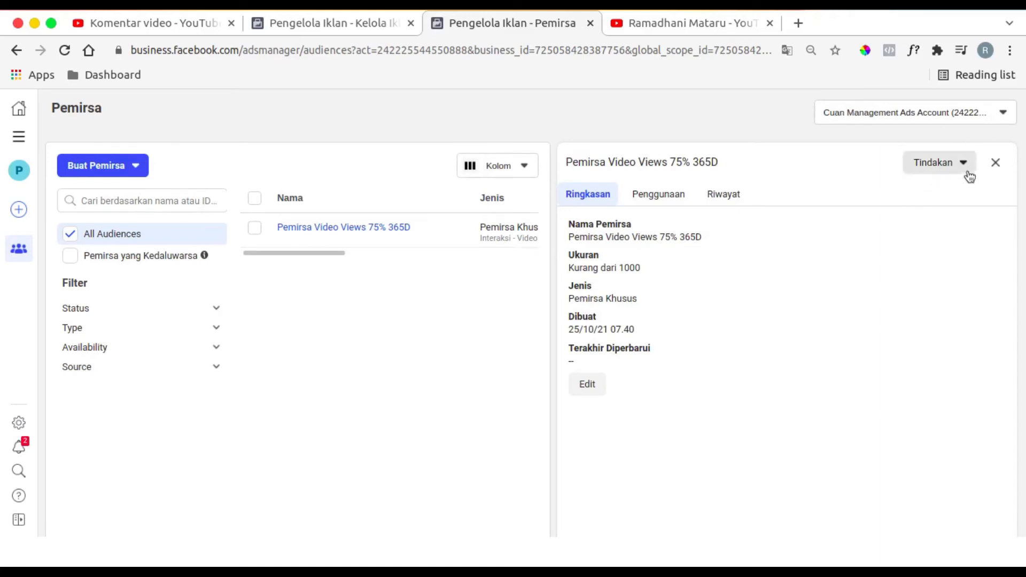
{"action": "left_click", "coordinate": [937, 161]}
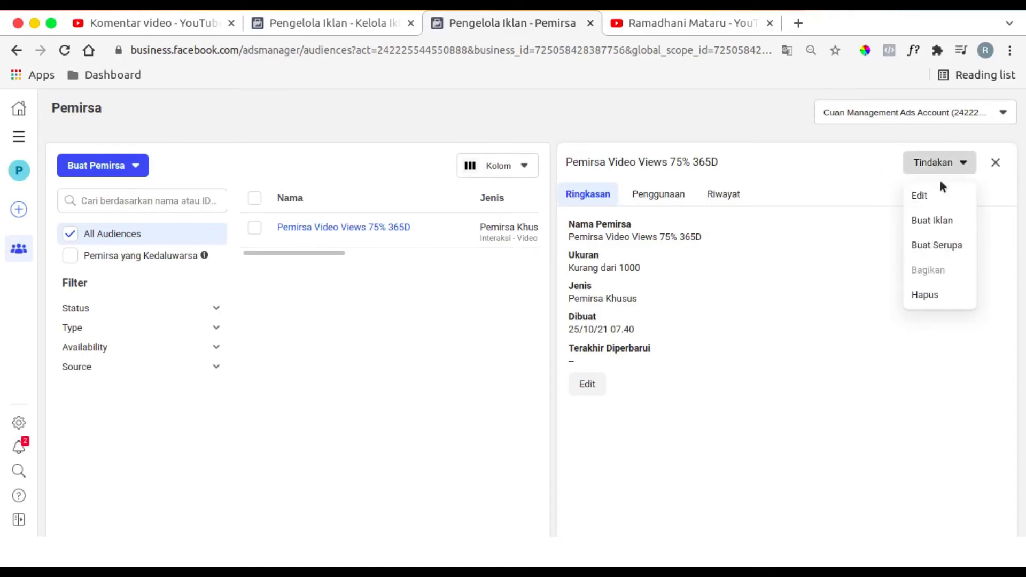
{"action": "left_click", "coordinate": [937, 251]}
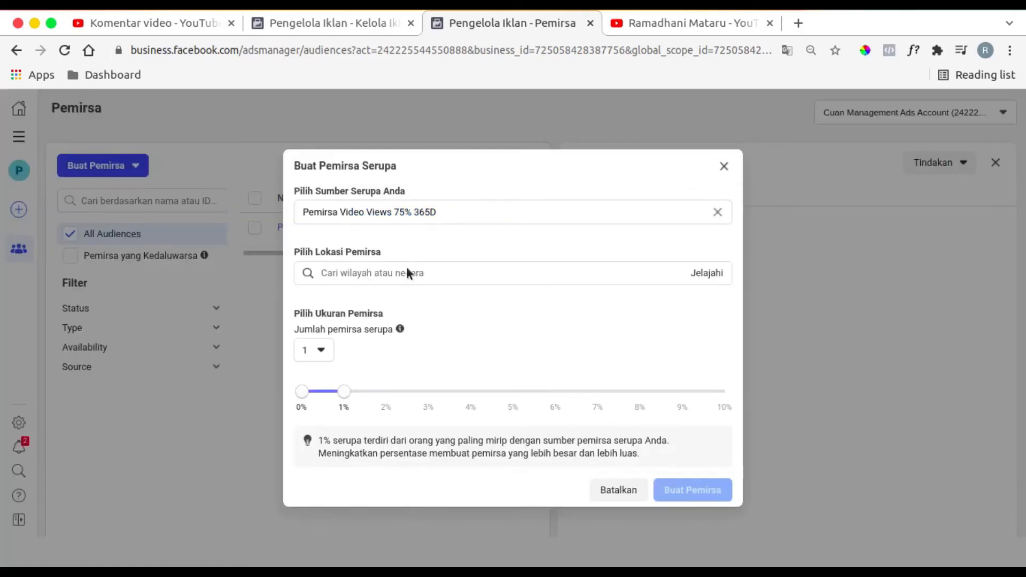
{"action": "left_click", "coordinate": [406, 273]}
{"action": "type", "text": "indo"}
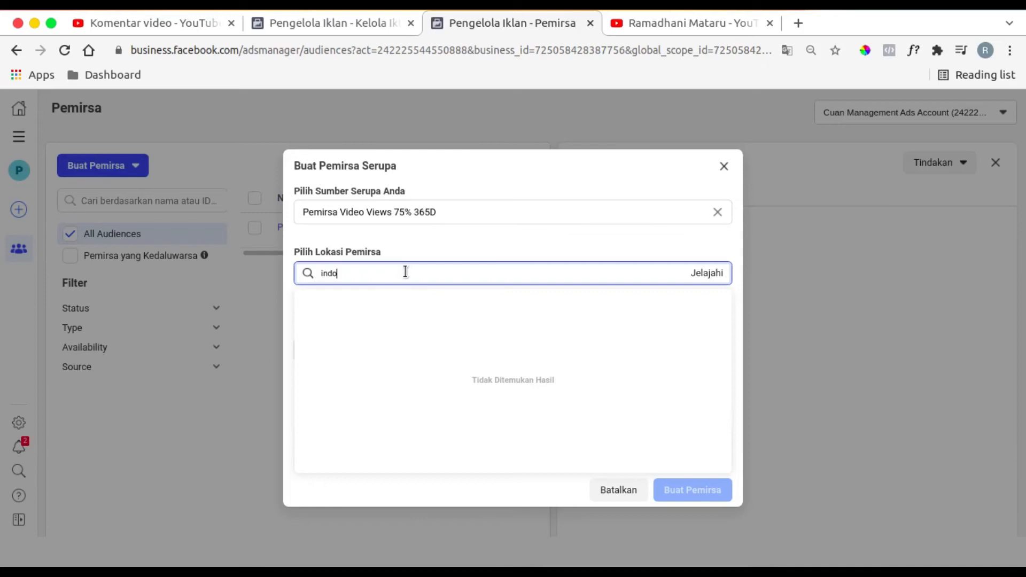
{"action": "left_click", "coordinate": [409, 298]}
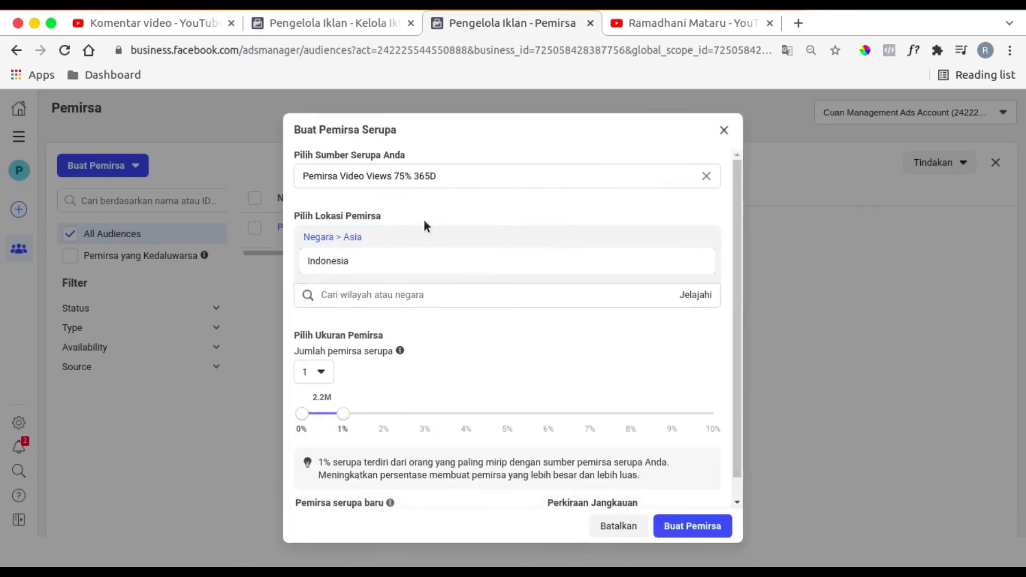
{"action": "left_click", "coordinate": [674, 528]}
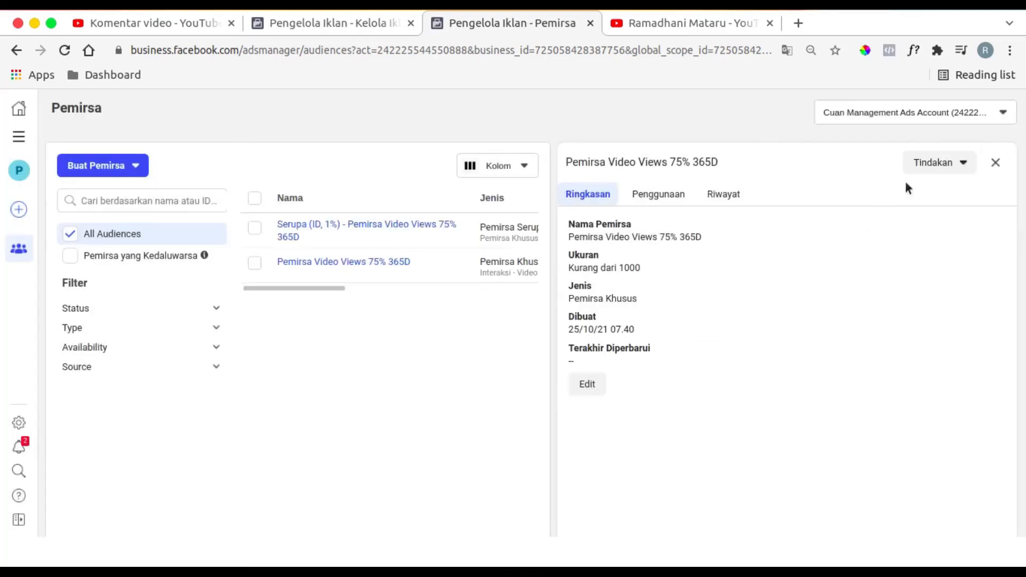
- Create a second lookalike of Pemirsa Video Views 75% 365D for Indonesia, with the audience size set to 2%
{"action": "left_click", "coordinate": [924, 168]}
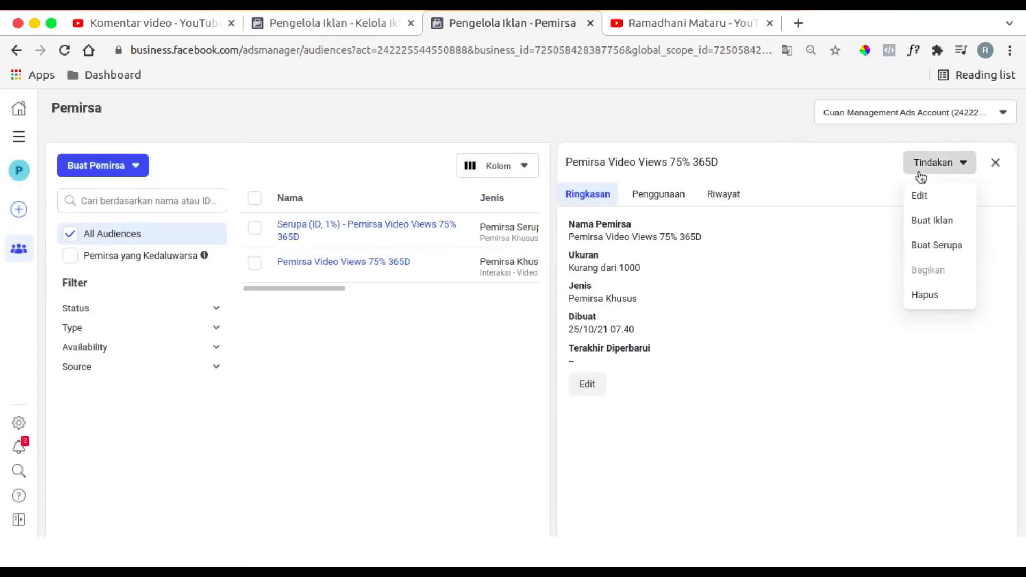
{"action": "left_click", "coordinate": [935, 245]}
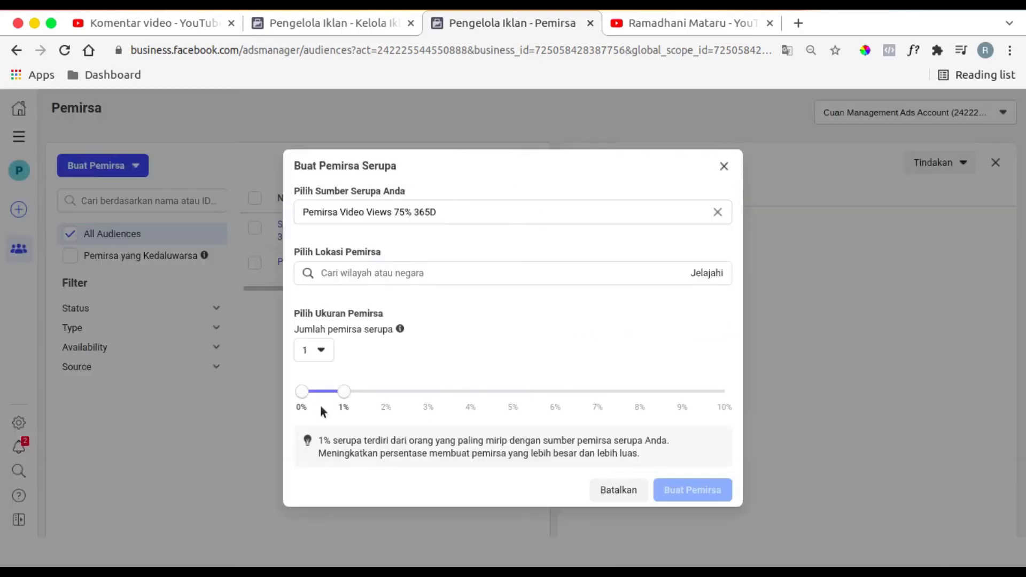
{"action": "left_click_drag", "start_coordinate": [342, 396], "coordinate": [383, 397]}
{"action": "left_click", "coordinate": [386, 277]}
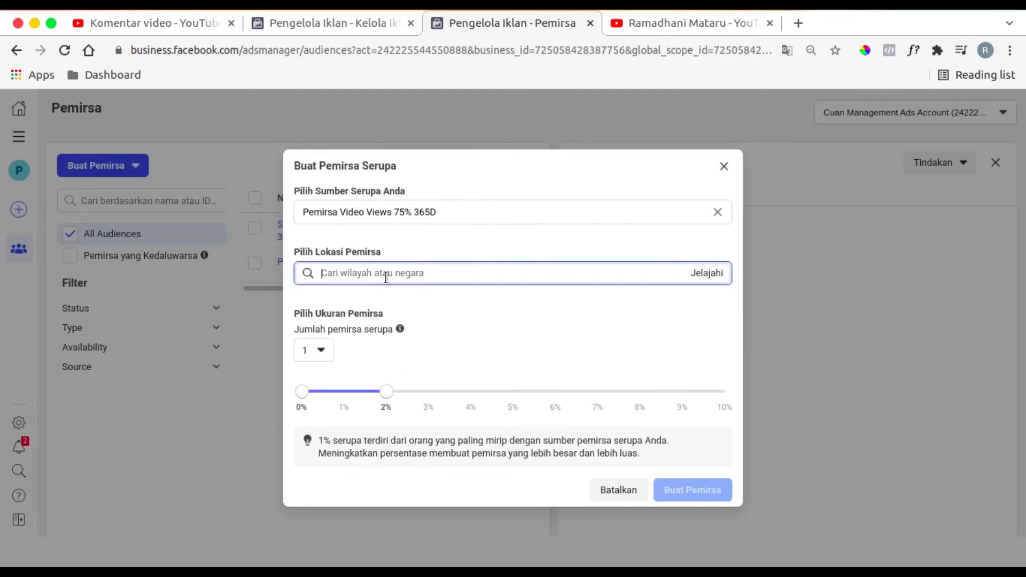
{"action": "type", "text": "indo"}
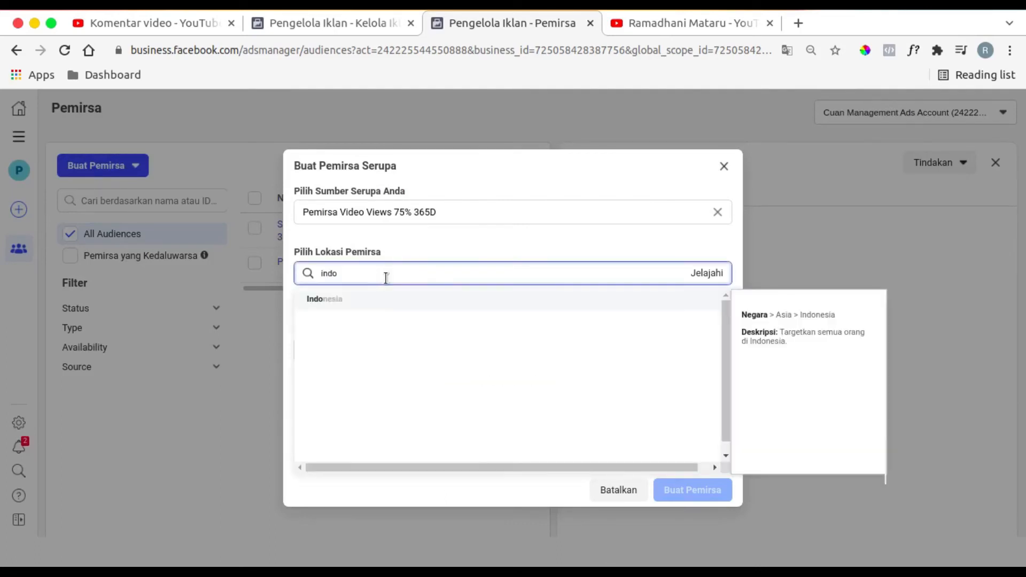
{"action": "left_click", "coordinate": [395, 301]}
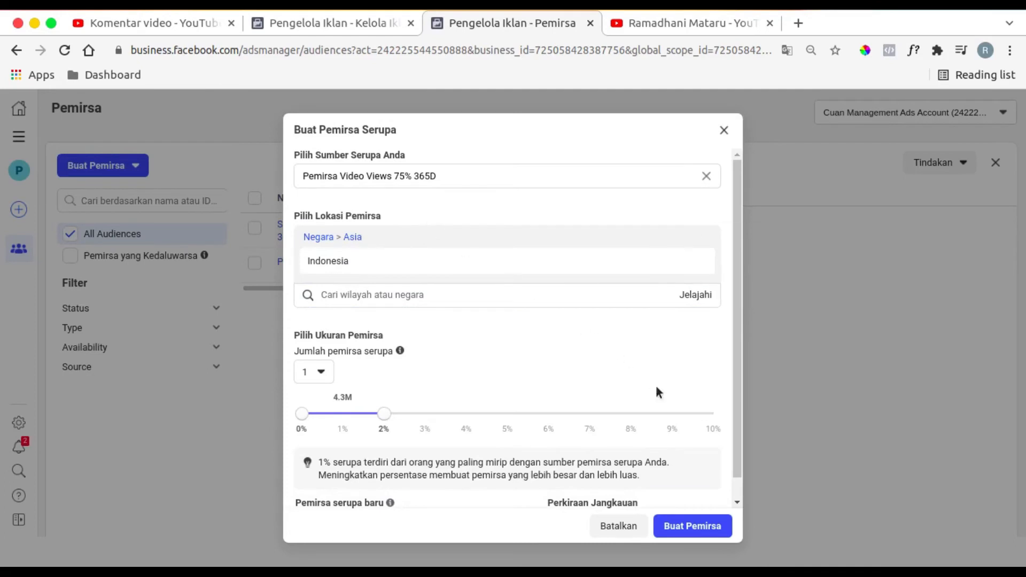
{"action": "left_click", "coordinate": [690, 526]}
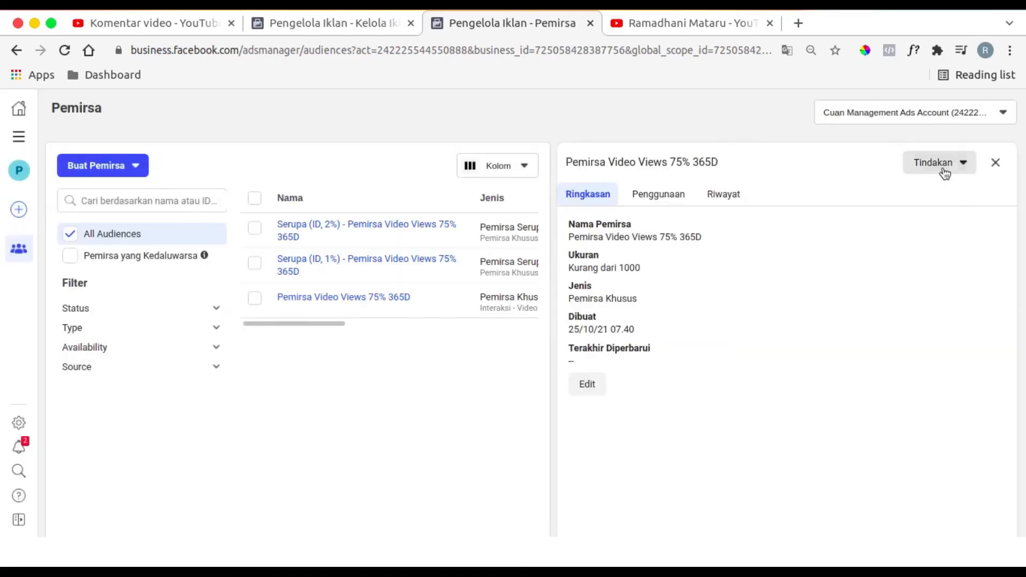
- Create a third lookalike of Pemirsa Video Views 75% 365D for Indonesia, with the audience size set to 3%
{"action": "left_click", "coordinate": [945, 163]}
{"action": "left_click", "coordinate": [941, 246]}
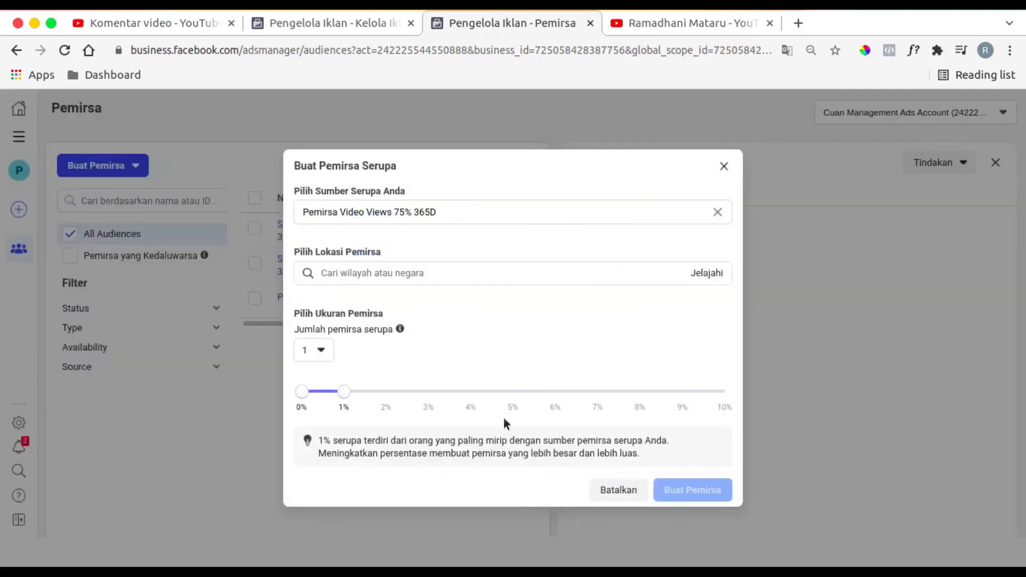
{"action": "left_click_drag", "start_coordinate": [345, 395], "coordinate": [427, 392]}
{"action": "left_click", "coordinate": [402, 274]}
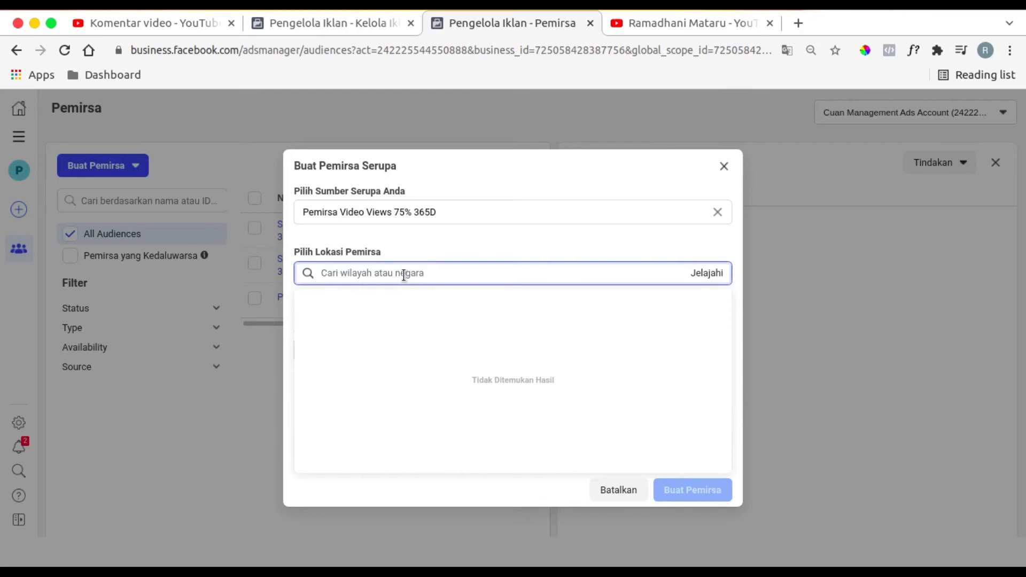
{"action": "type", "text": "Indo"}
{"action": "left_click", "coordinate": [397, 298]}
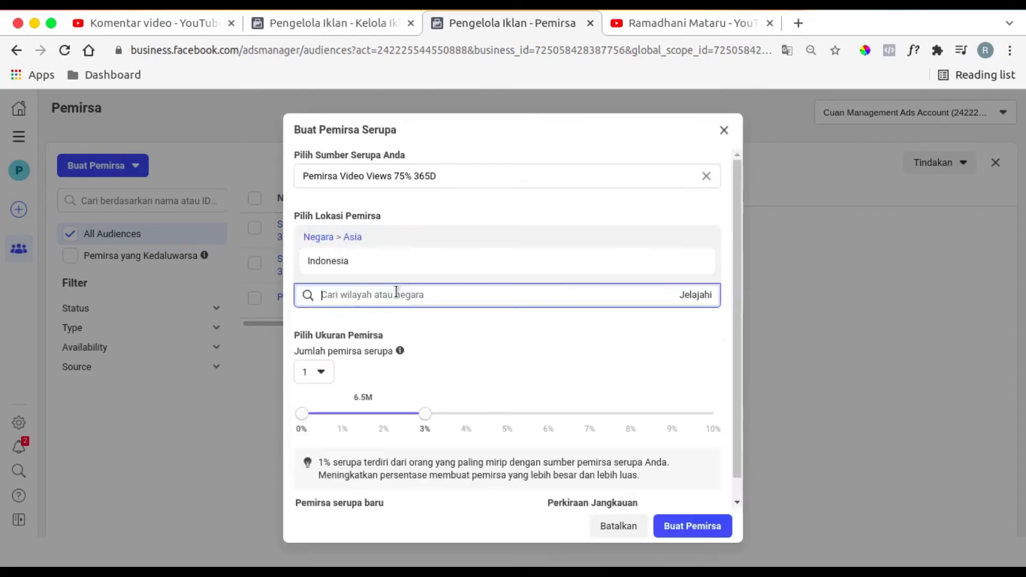
{"action": "left_click", "coordinate": [418, 215]}
{"action": "scroll", "coordinate": [420, 361], "scroll_direction": "down", "scroll_amount": 1}
{"action": "scroll", "coordinate": [420, 361], "scroll_direction": "up", "scroll_amount": 1}
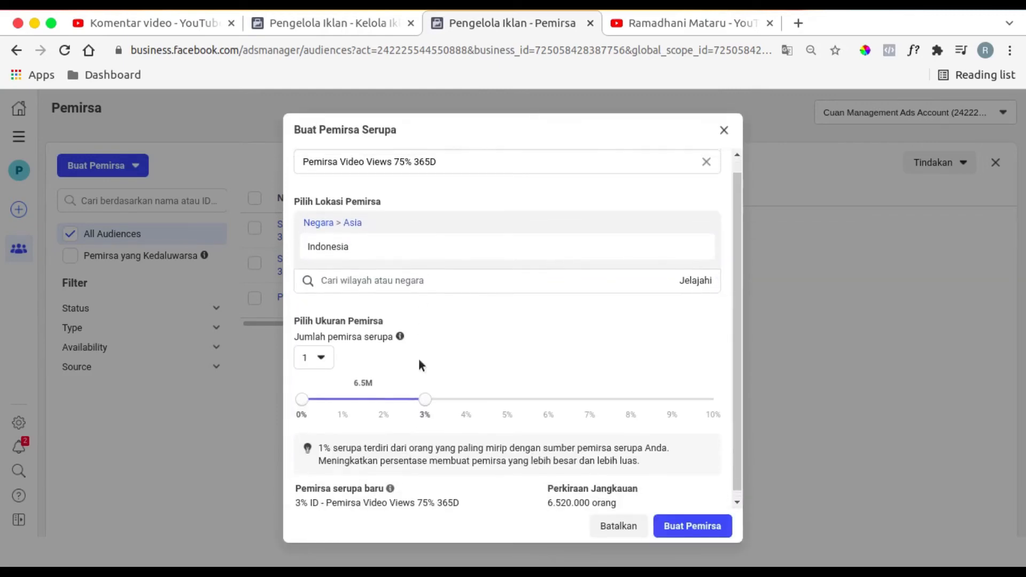
{"action": "scroll", "coordinate": [420, 363], "scroll_direction": "down", "scroll_amount": 1}
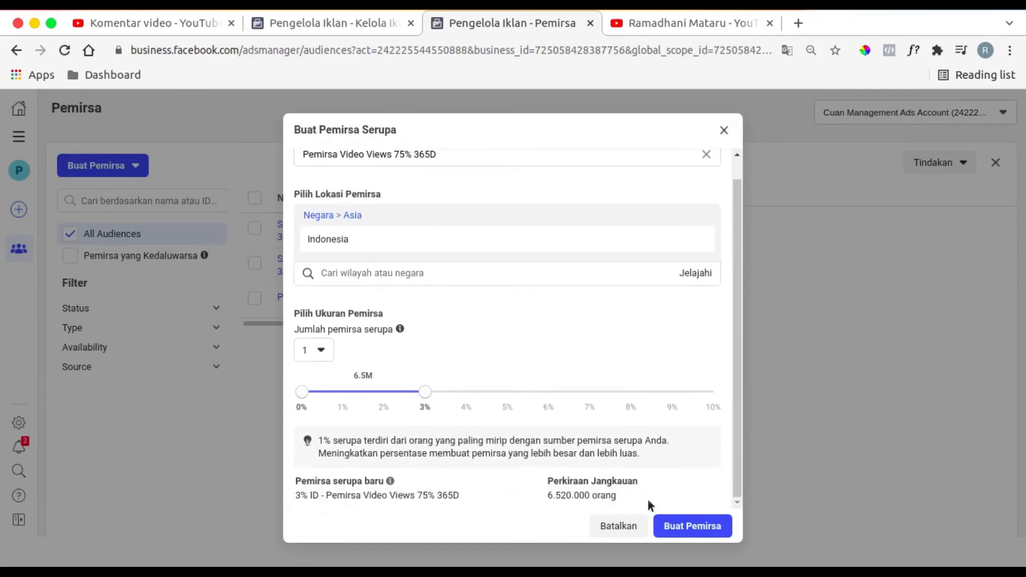
{"action": "left_click", "coordinate": [668, 526]}
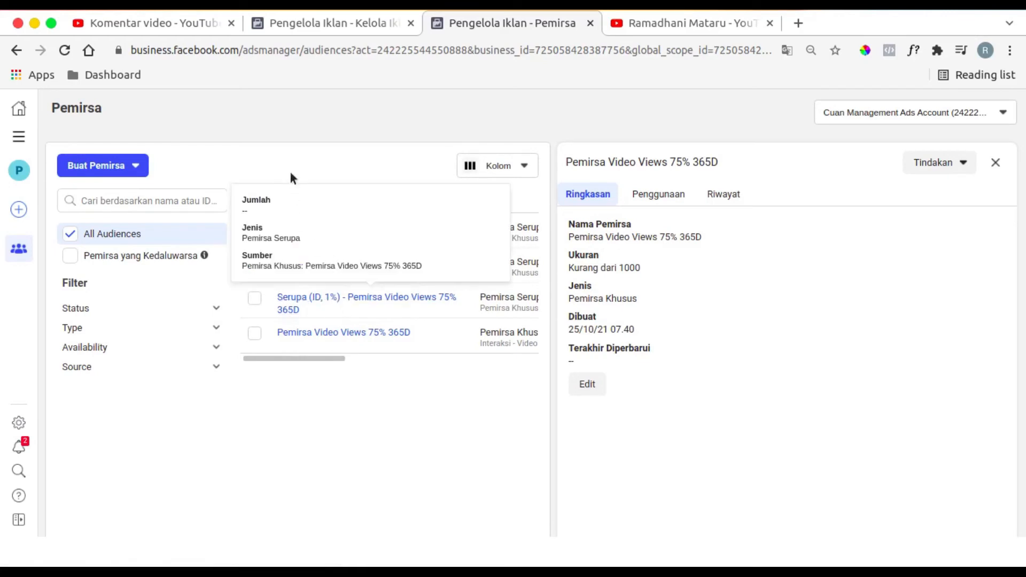
- Close the audience details and examine the estimated audience sizes in the list, alternating with the draft ad in the ads manager
{"action": "left_click", "coordinate": [995, 162]}
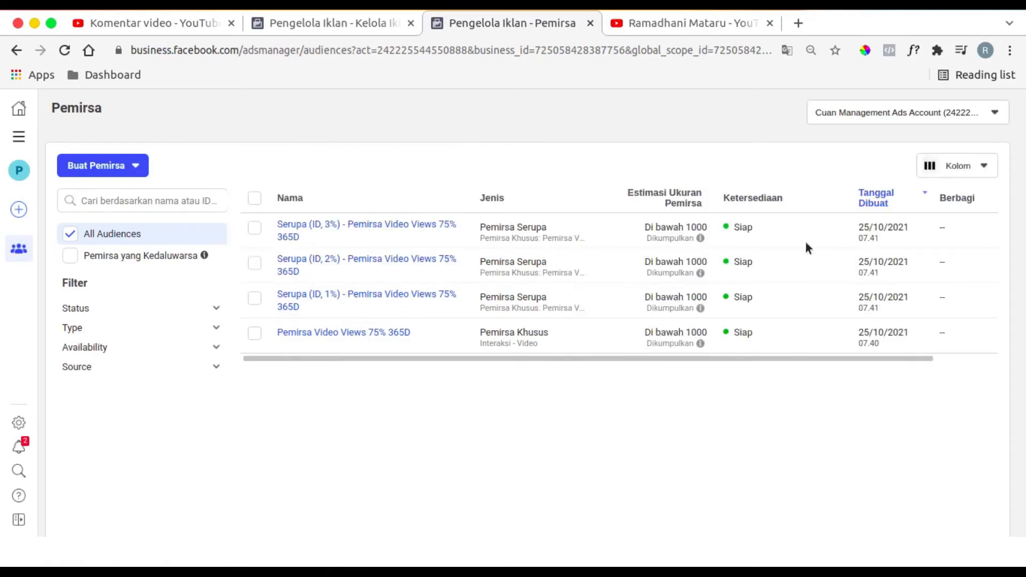
{"action": "mouse_move", "coordinate": [703, 239]}
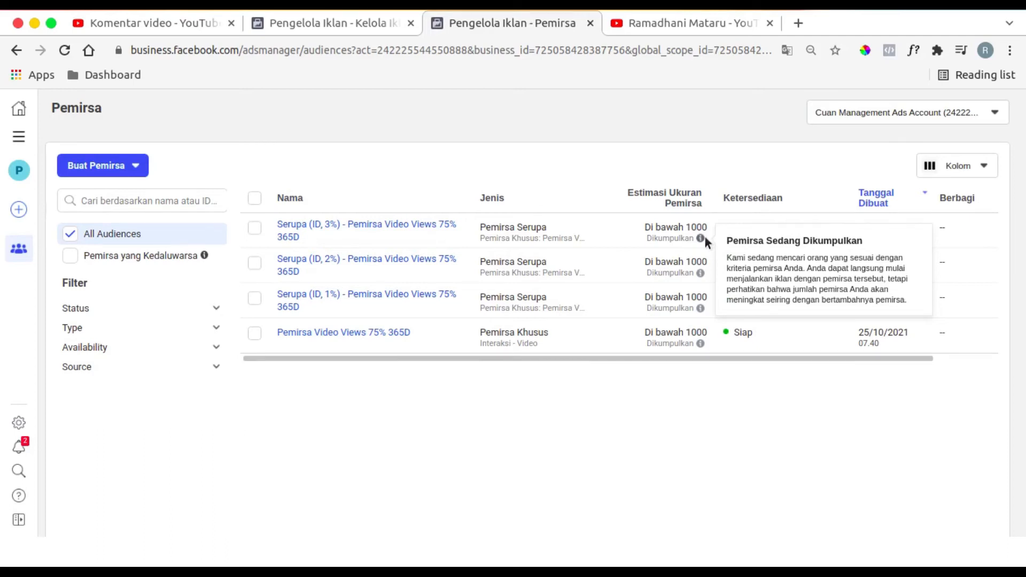
{"action": "left_click", "coordinate": [331, 24]}
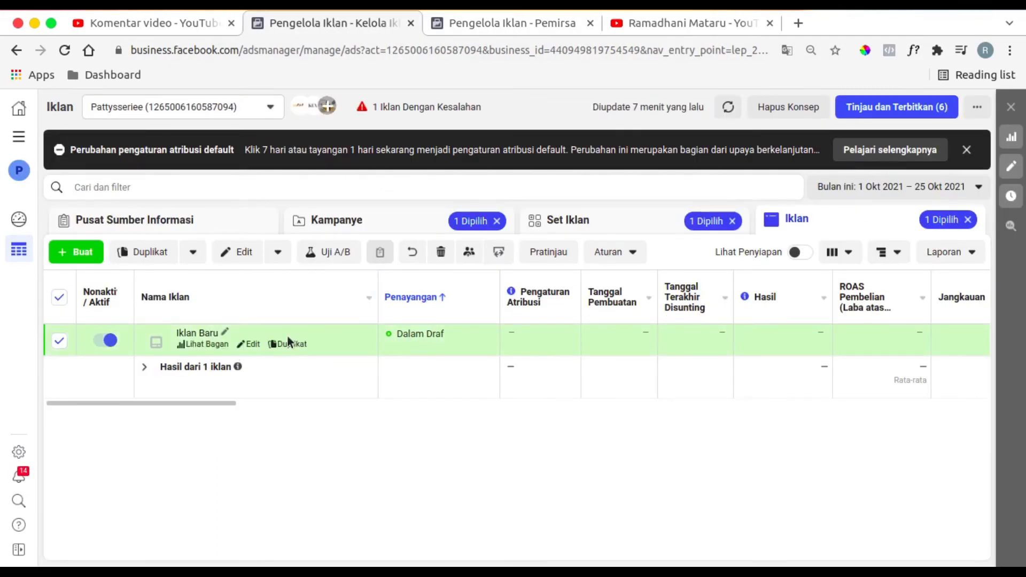
{"action": "left_click", "coordinate": [553, 26]}
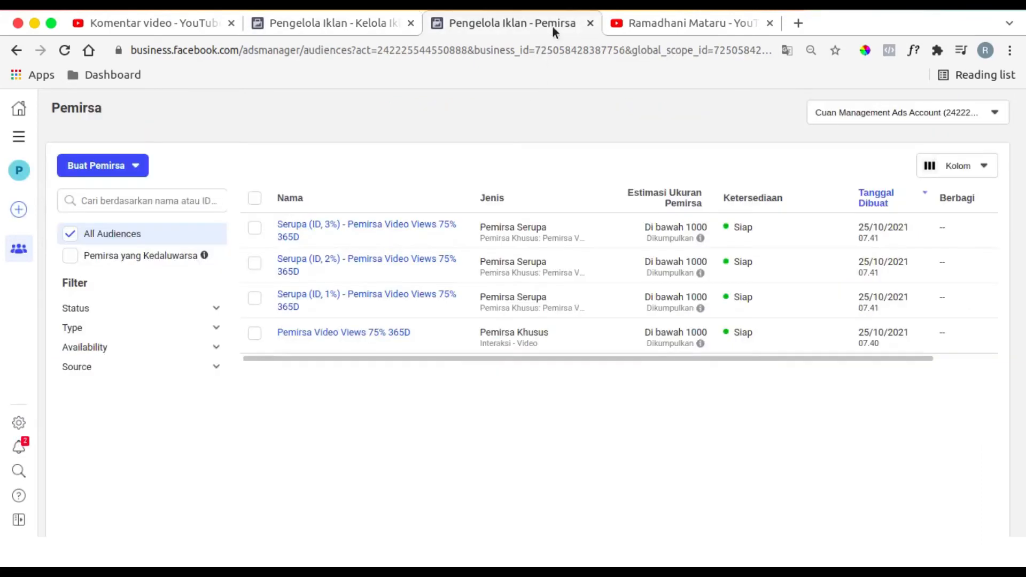
{"action": "mouse_move", "coordinate": [316, 337]}
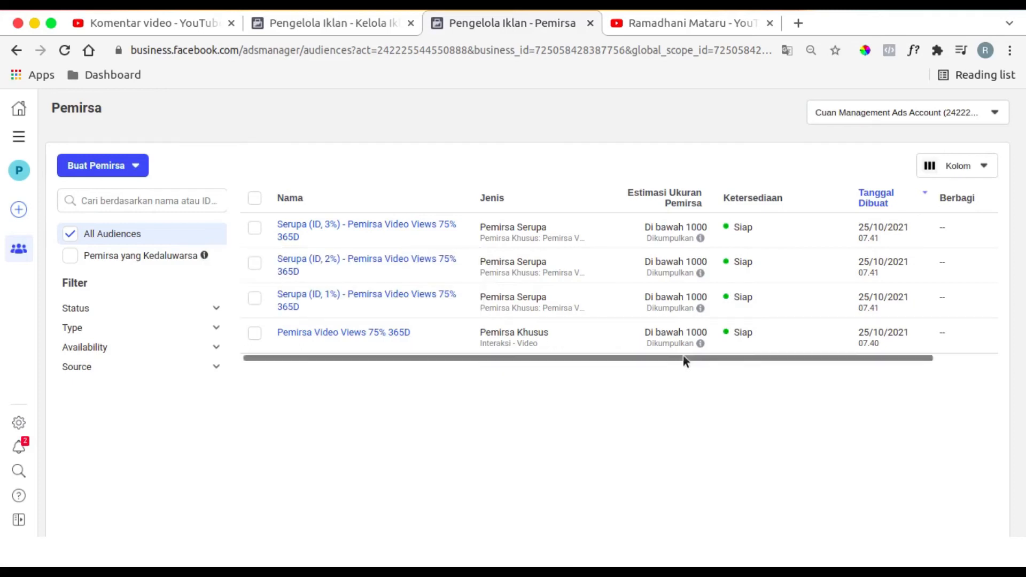
{"action": "mouse_move", "coordinate": [701, 345]}
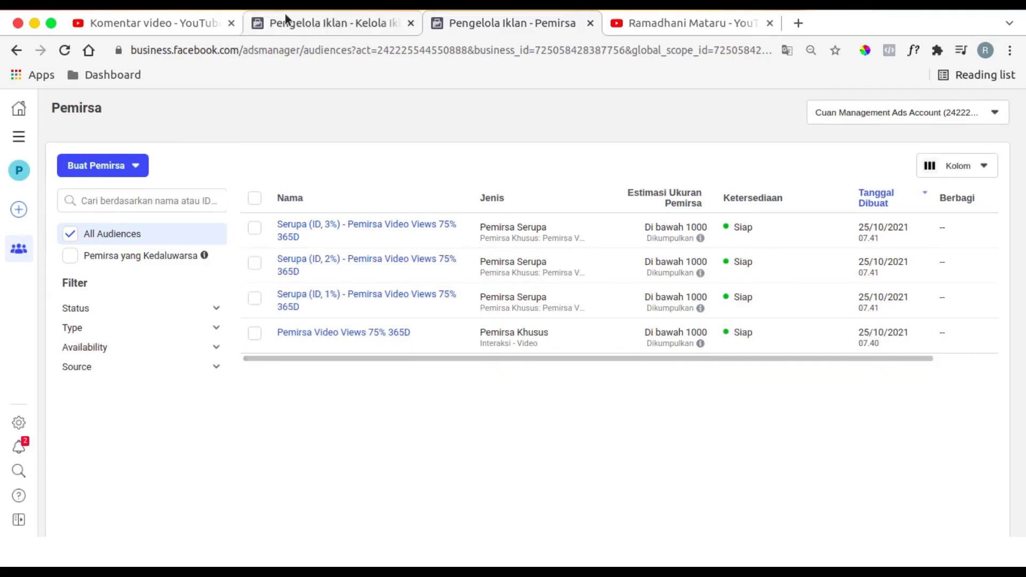
{"action": "left_click", "coordinate": [286, 21]}
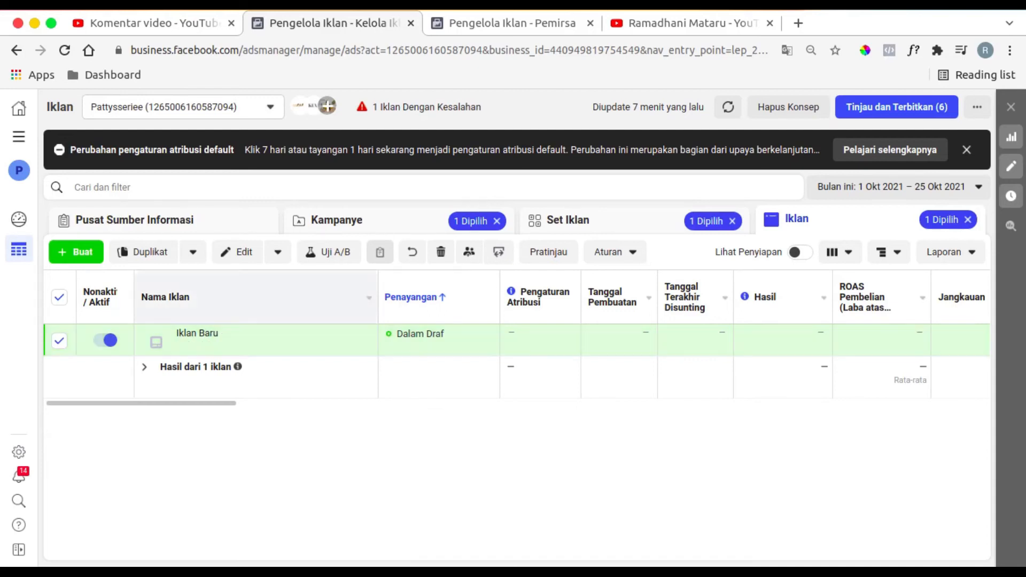
{"action": "left_click", "coordinate": [512, 22]}
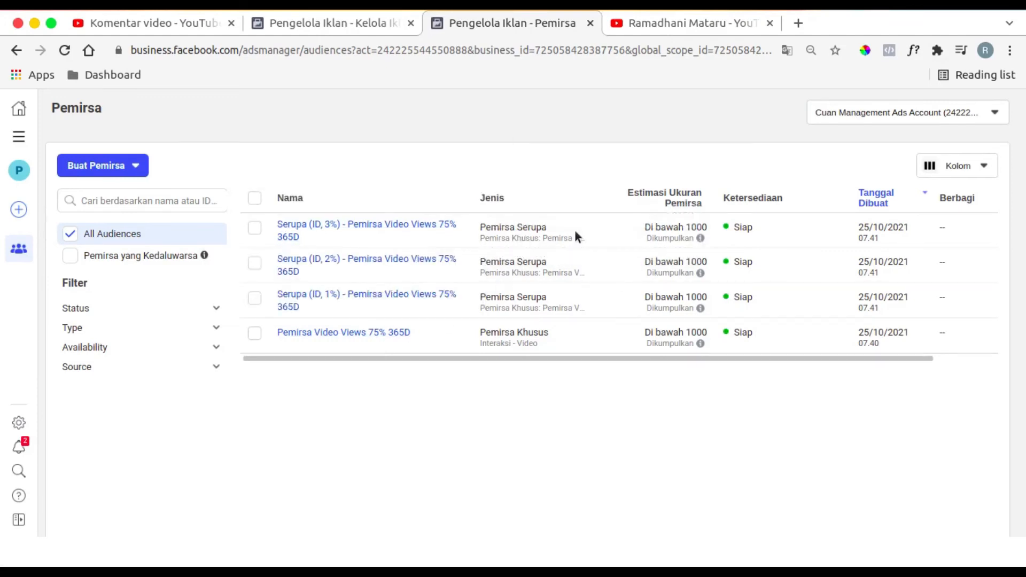
- Return to the ads manager's campaign list and start a new campaign with the Konversi objective
{"action": "left_click", "coordinate": [374, 24]}
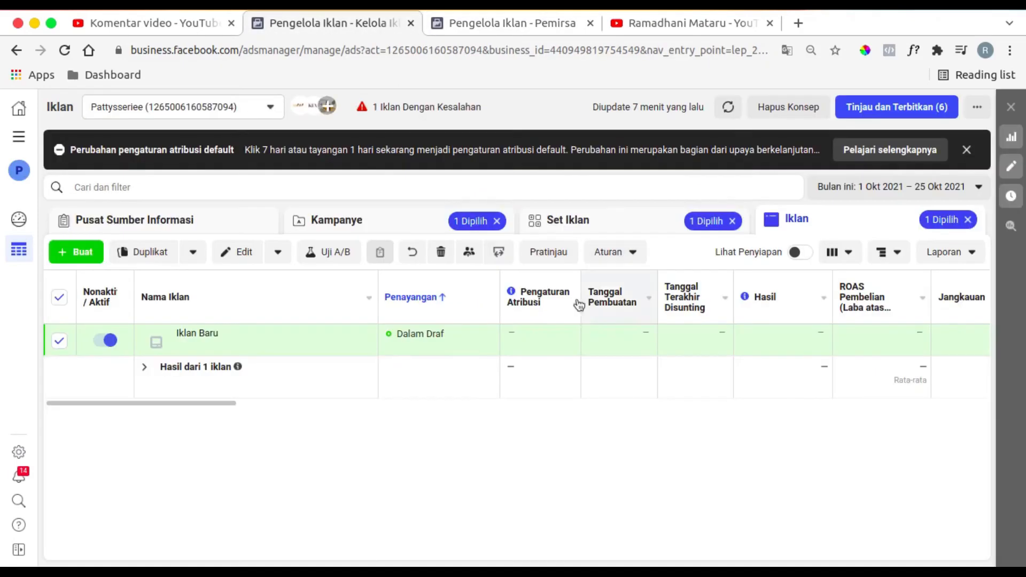
{"action": "left_click", "coordinate": [380, 221]}
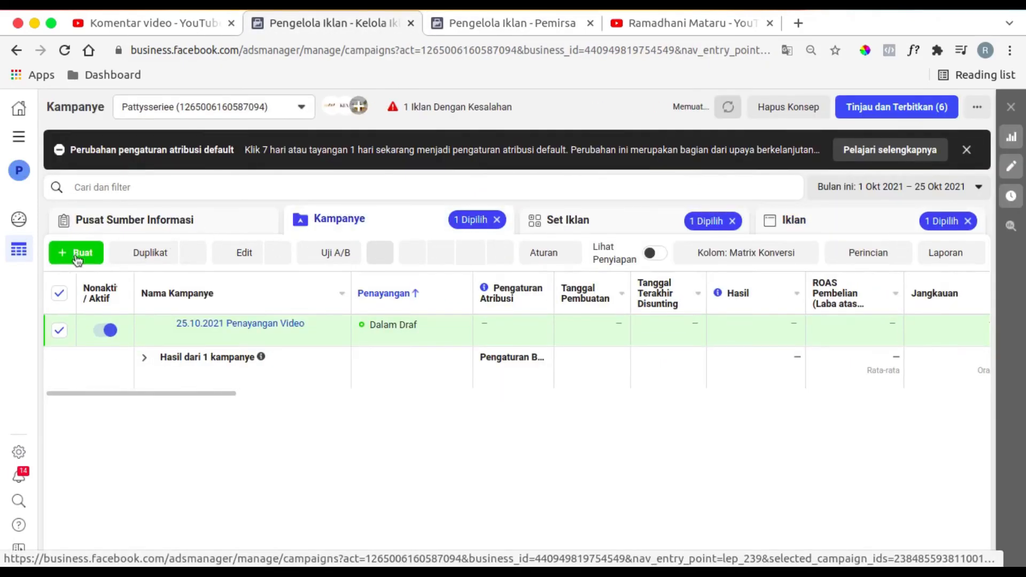
{"action": "left_click", "coordinate": [78, 254]}
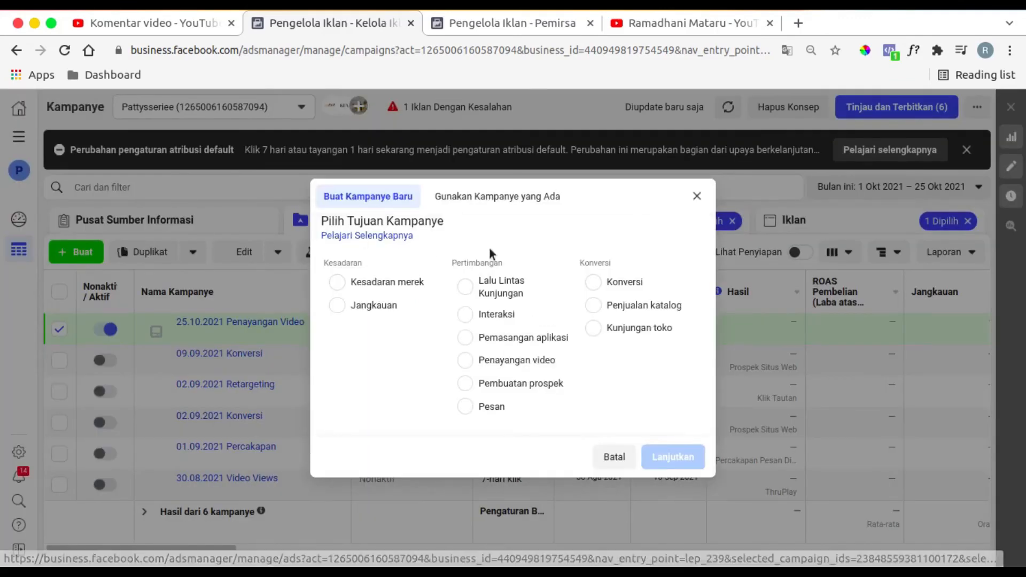
{"action": "left_click", "coordinate": [593, 284]}
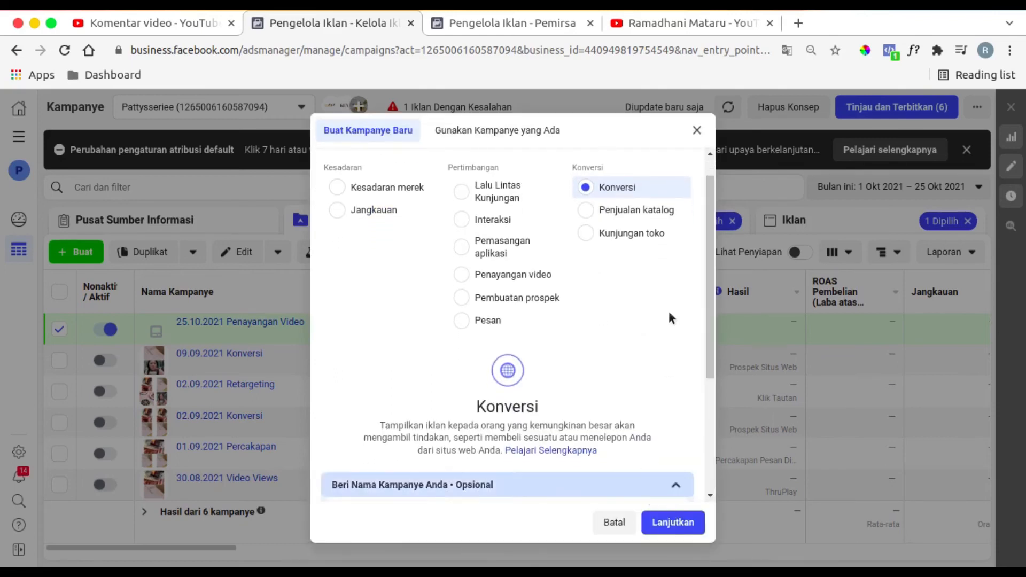
{"action": "scroll", "coordinate": [672, 319], "scroll_direction": "down", "scroll_amount": 4}
- Name the new campaign "30.10.2021 Konversi" and continue to its settings
{"action": "left_click", "coordinate": [498, 350]}
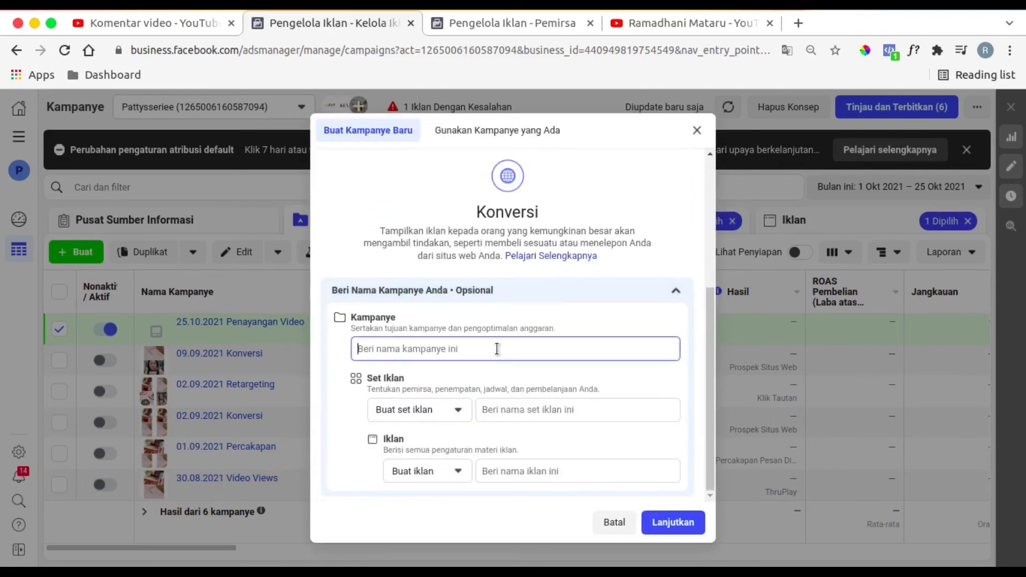
{"action": "left_click", "coordinate": [453, 22]}
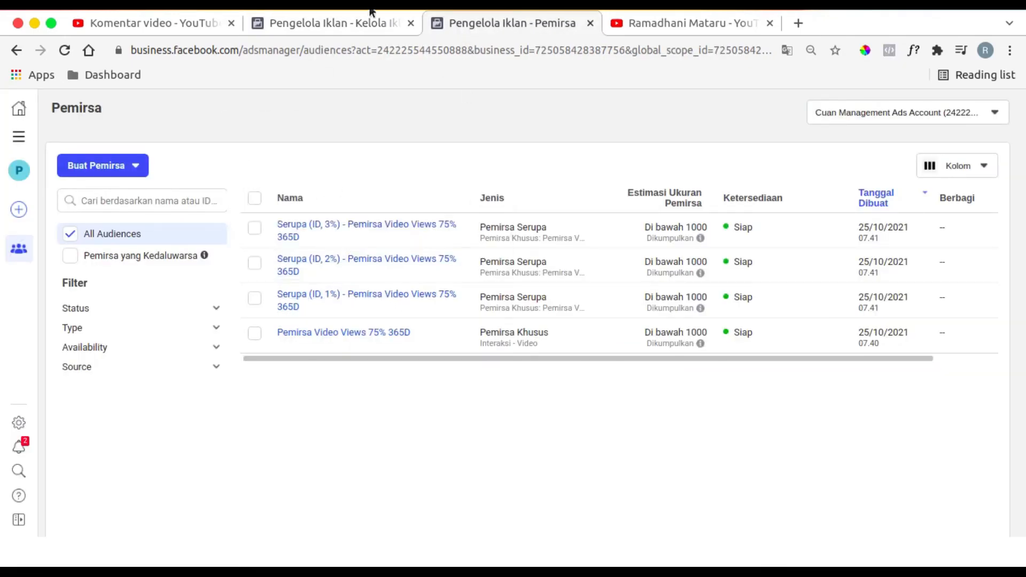
{"action": "left_click", "coordinate": [370, 26]}
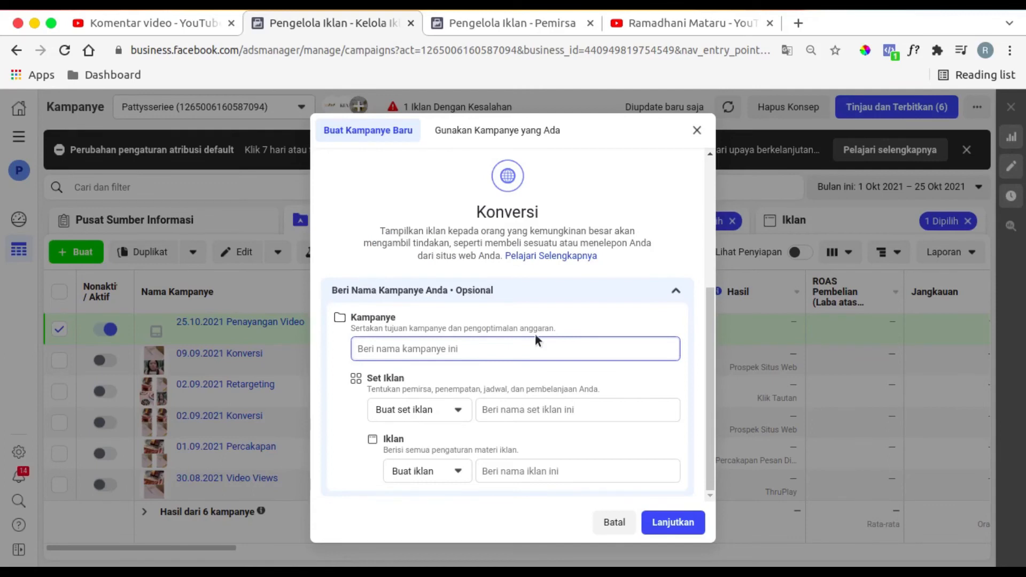
{"action": "type", "text": "30.10.2021"}
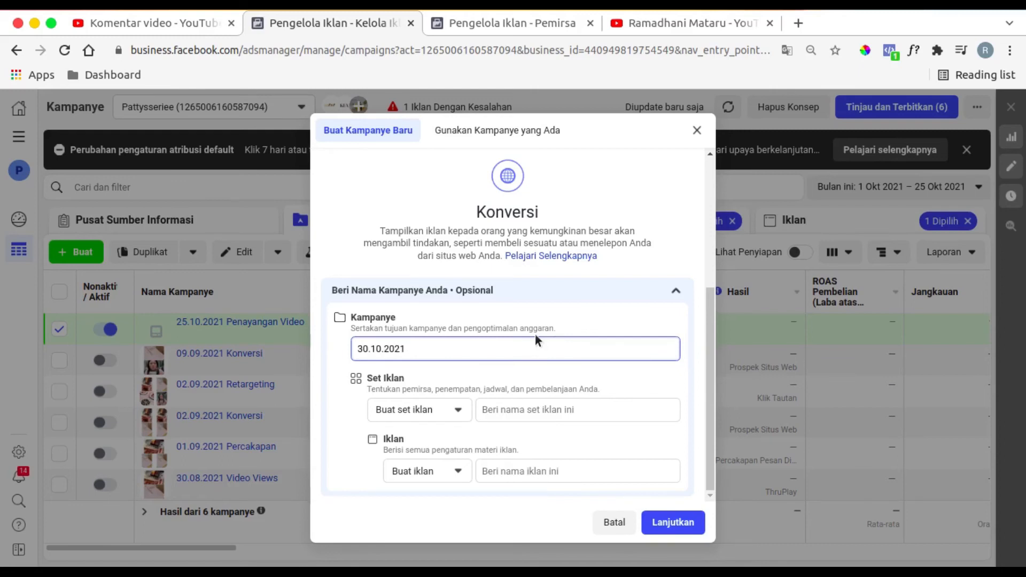
{"action": "type", "text": " Konversi"}
{"action": "left_click", "coordinate": [524, 290]}
{"action": "scroll", "coordinate": [562, 348], "scroll_direction": "up", "scroll_amount": 1}
{"action": "scroll", "coordinate": [562, 353], "scroll_direction": "down", "scroll_amount": 2}
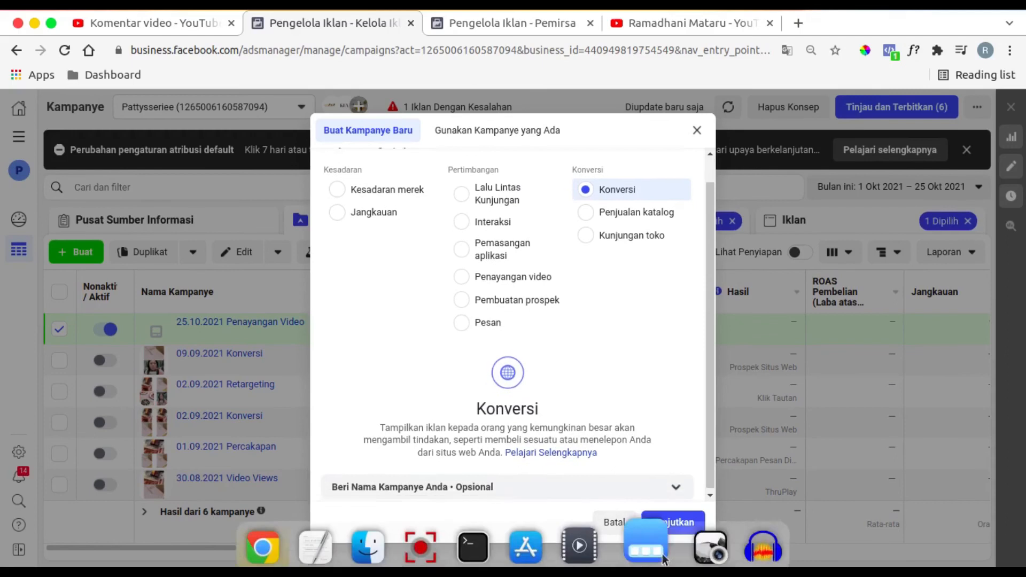
{"action": "left_click", "coordinate": [674, 524]}
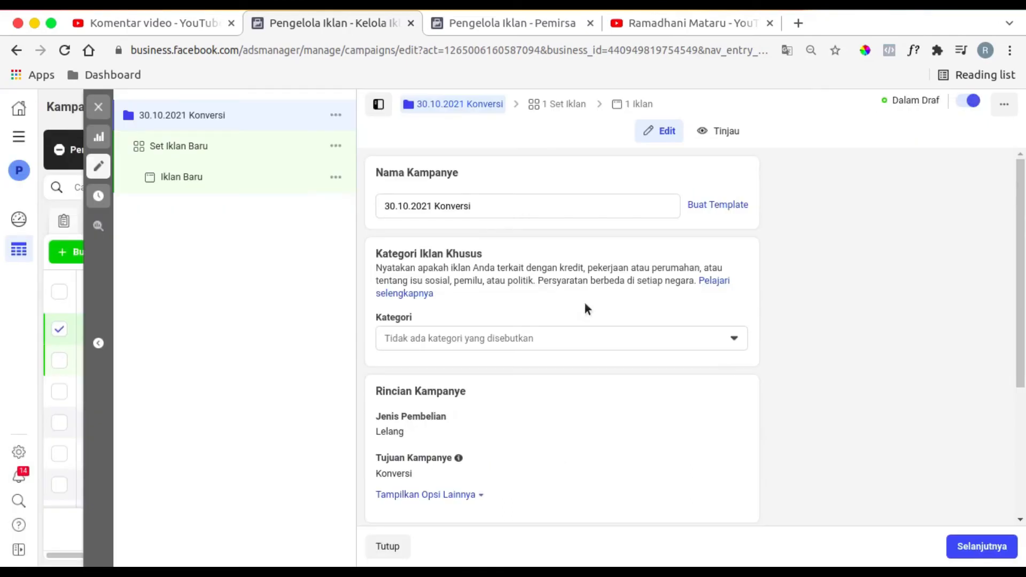
- Review the campaign settings, then open the new ad set and set its conversion event to Prospek
{"action": "scroll", "coordinate": [585, 303], "scroll_direction": "down", "scroll_amount": 4}
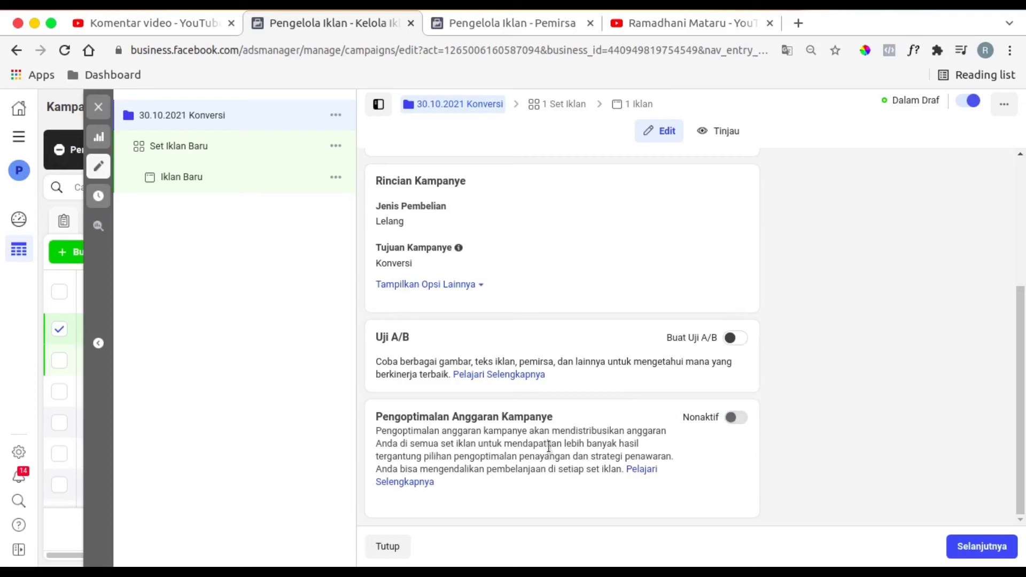
{"action": "left_click", "coordinate": [184, 145]}
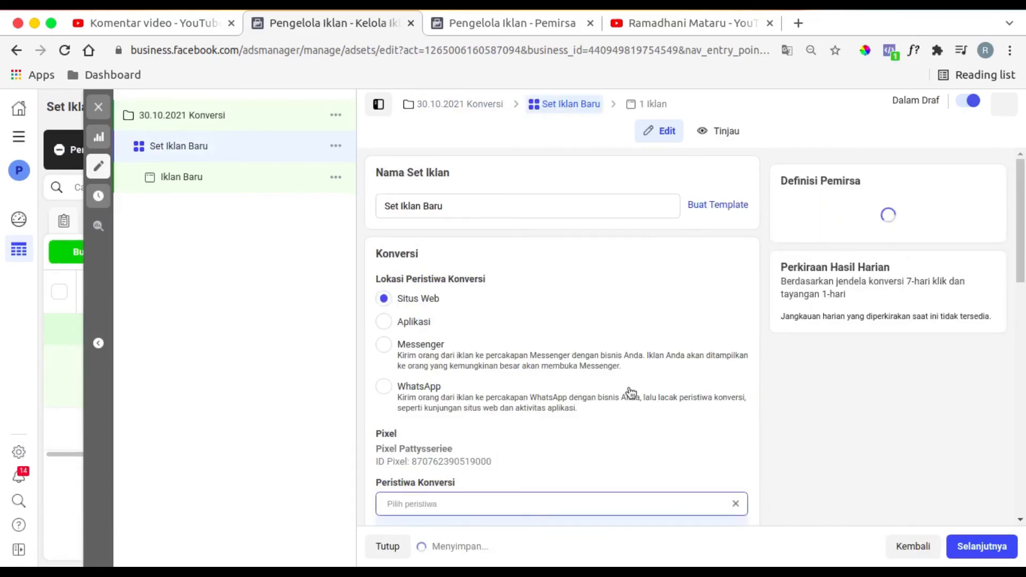
{"action": "scroll", "coordinate": [626, 394], "scroll_direction": "down", "scroll_amount": 4}
{"action": "scroll", "coordinate": [634, 394], "scroll_direction": "down", "scroll_amount": 1}
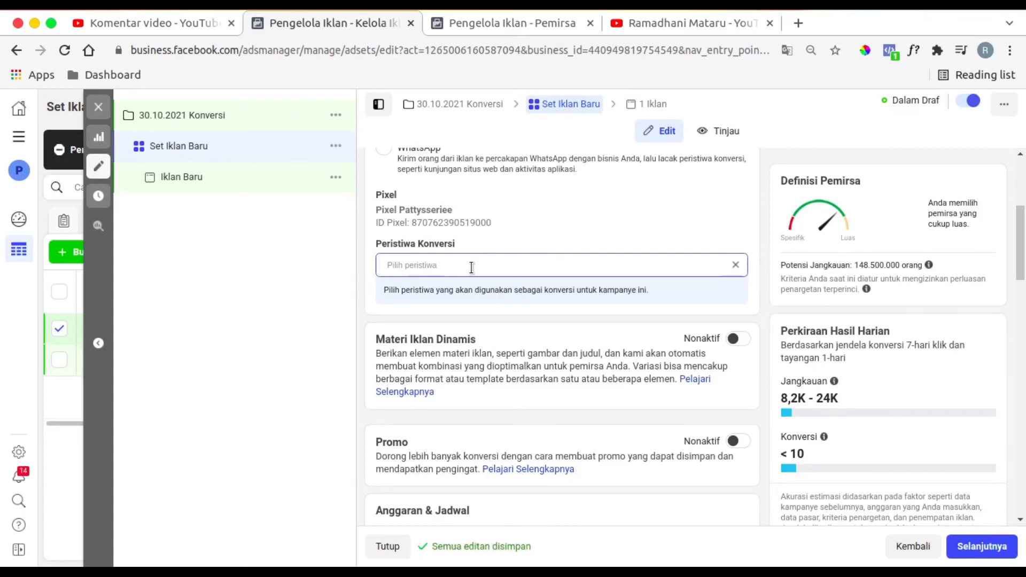
{"action": "left_click", "coordinate": [472, 267]}
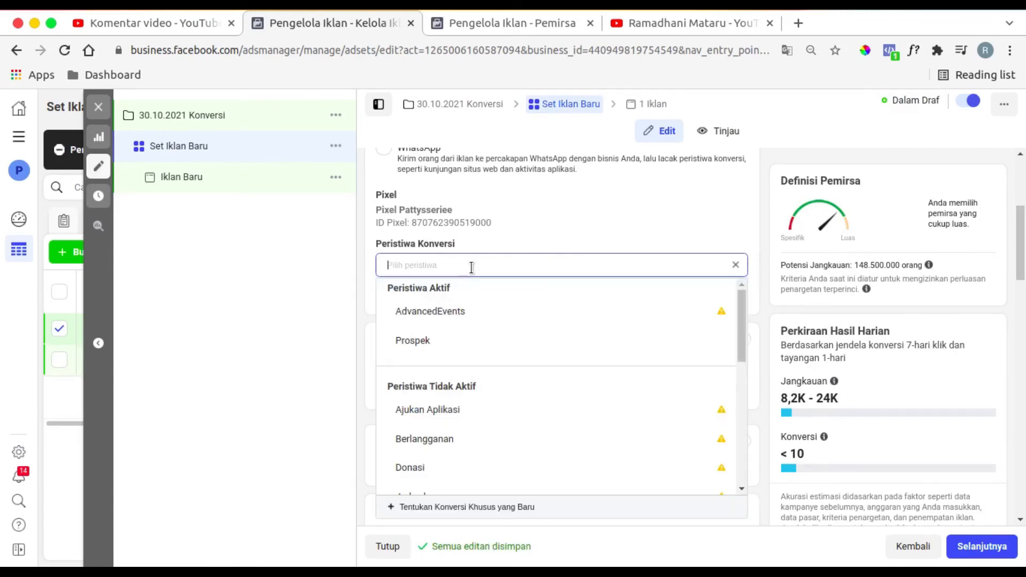
{"action": "left_click", "coordinate": [473, 360]}
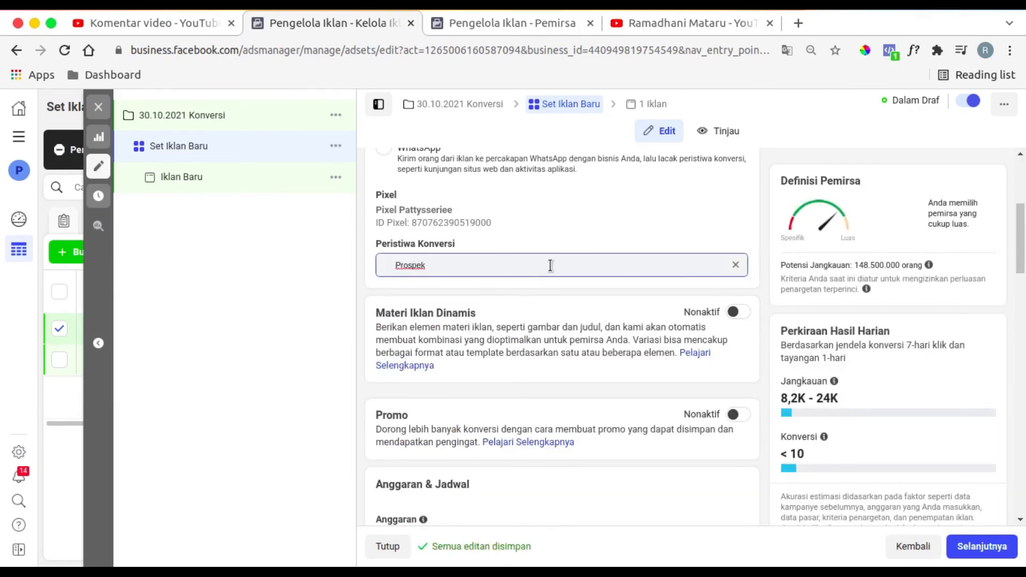
- Set the ad set's daily budget to Rp 100.000
{"action": "scroll", "coordinate": [550, 265], "scroll_direction": "down", "scroll_amount": 2}
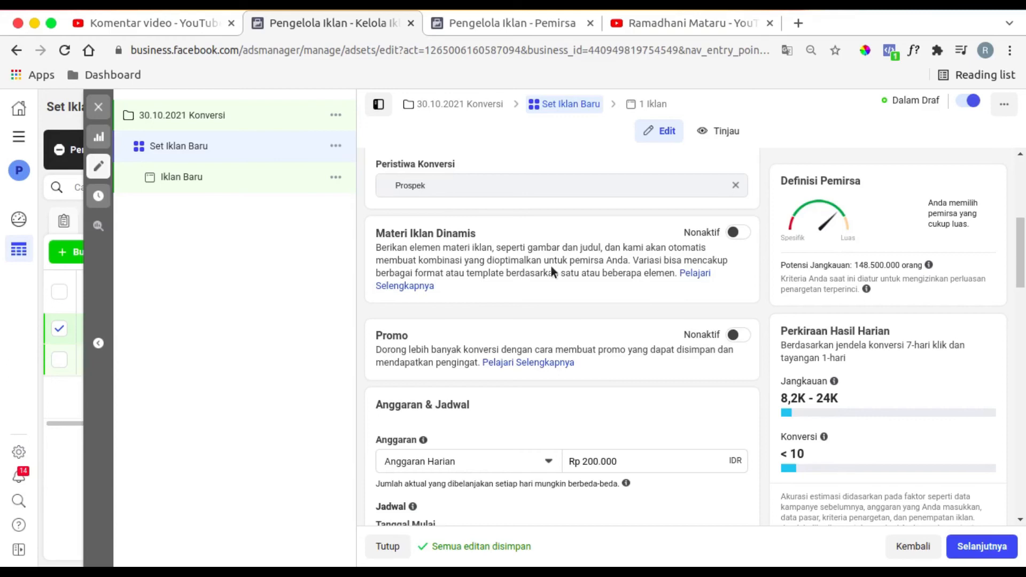
{"action": "scroll", "coordinate": [551, 266], "scroll_direction": "down", "scroll_amount": 5}
{"action": "triple_click", "coordinate": [580, 225]}
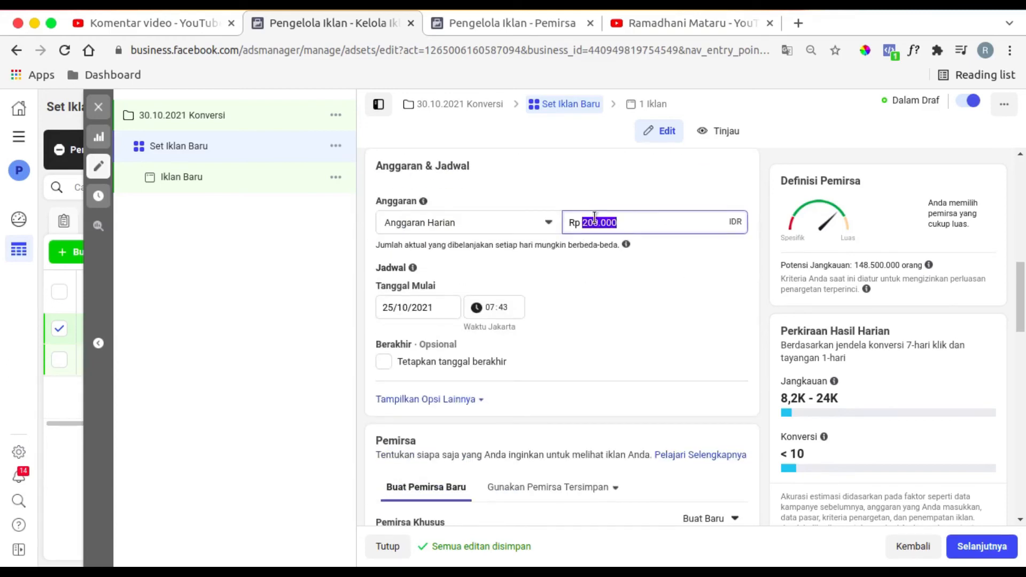
{"action": "type", "text": "100000"}
{"action": "left_click", "coordinate": [602, 188]}
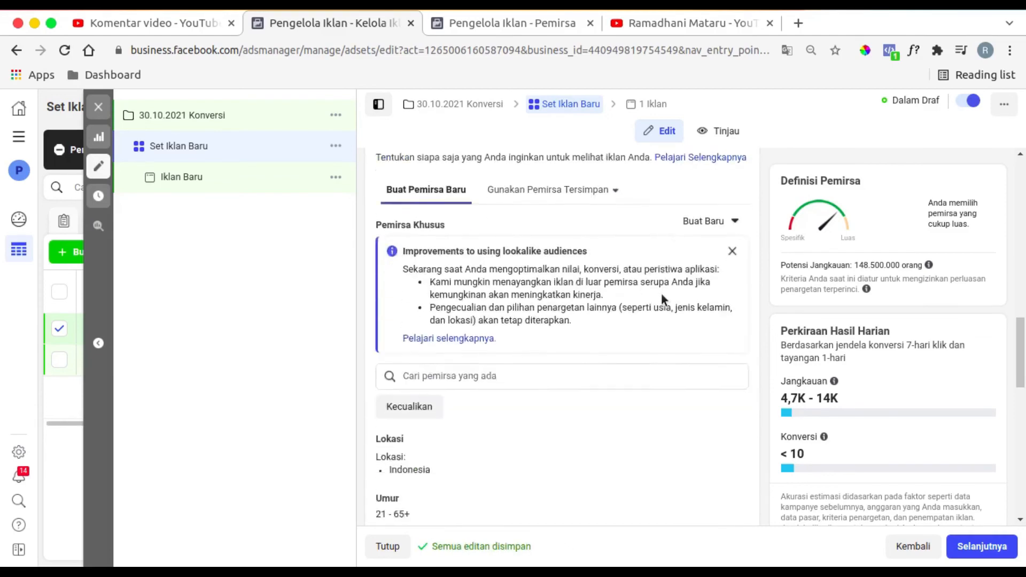
- Examine the existing lookalike audiences offered for the ad set and compare them with the audience list in the other ad account
{"action": "scroll", "coordinate": [662, 299], "scroll_direction": "down", "scroll_amount": 9}
{"action": "left_click", "coordinate": [488, 197]}
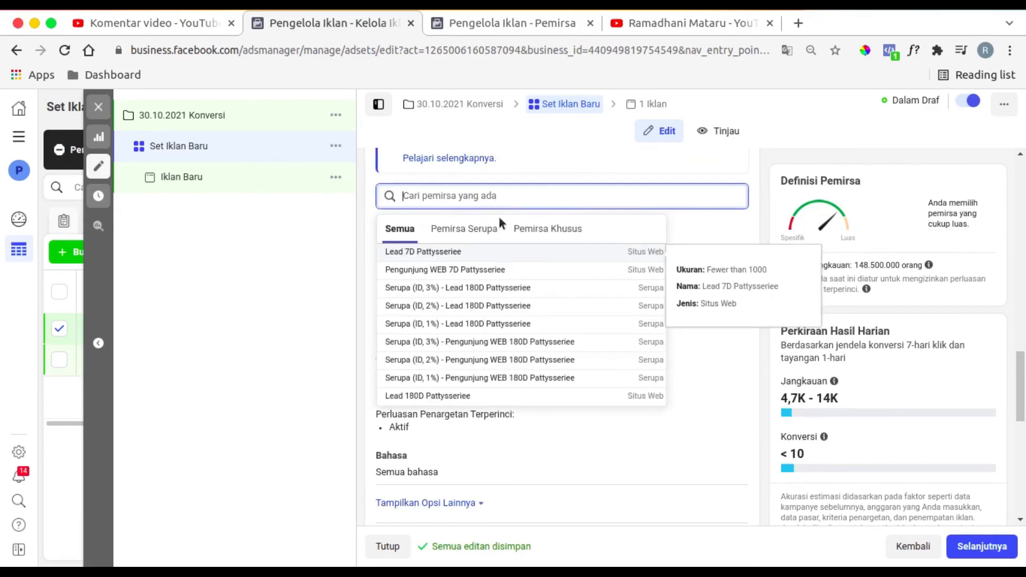
{"action": "left_click", "coordinate": [497, 231]}
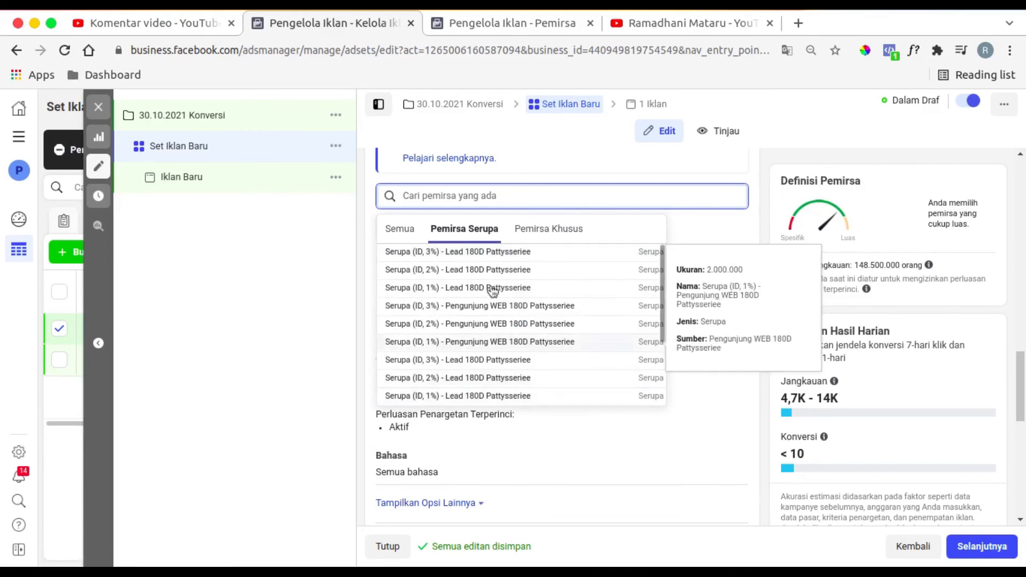
{"action": "left_click", "coordinate": [364, 175]}
{"action": "left_click", "coordinate": [476, 25]}
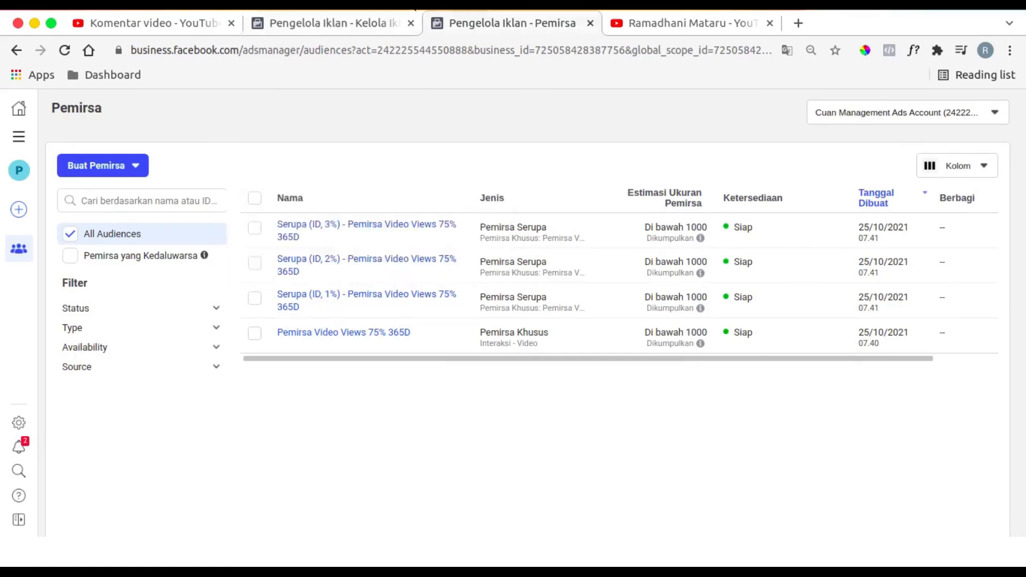
{"action": "left_click", "coordinate": [376, 24]}
{"action": "left_click", "coordinate": [457, 203]}
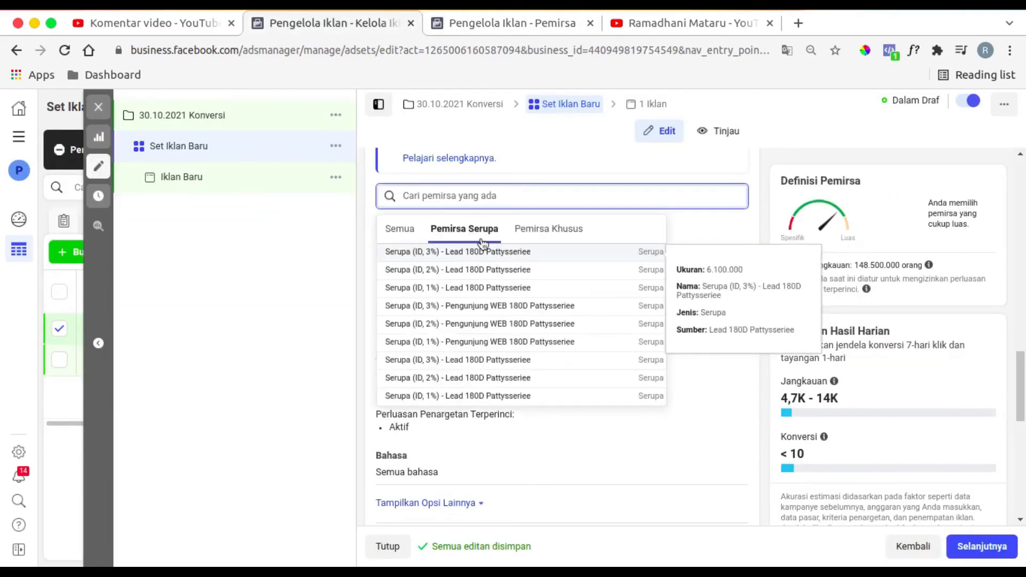
{"action": "scroll", "coordinate": [503, 342], "scroll_direction": "down", "scroll_amount": 3}
{"action": "scroll", "coordinate": [516, 355], "scroll_direction": "up", "scroll_amount": 1}
{"action": "scroll", "coordinate": [515, 355], "scroll_direction": "up", "scroll_amount": 2}
{"action": "scroll", "coordinate": [369, 248], "scroll_direction": "up", "scroll_amount": 1}
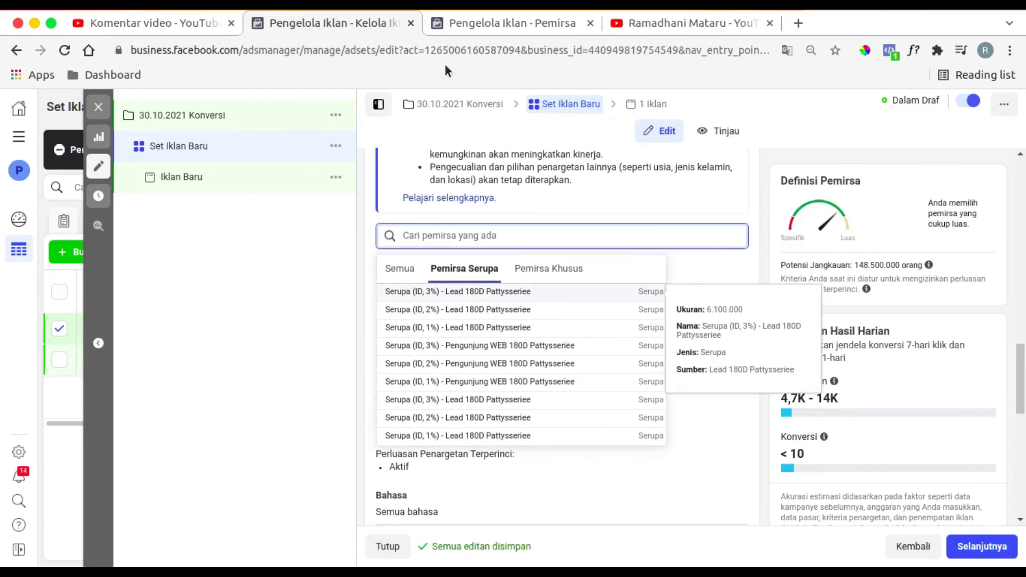
- Add the 1%, 2% and 3% Indonesian lookalikes of Lead 180D Pattysseriee to the ad set's custom audiences
{"action": "scroll", "coordinate": [506, 342], "scroll_direction": "down", "scroll_amount": 3}
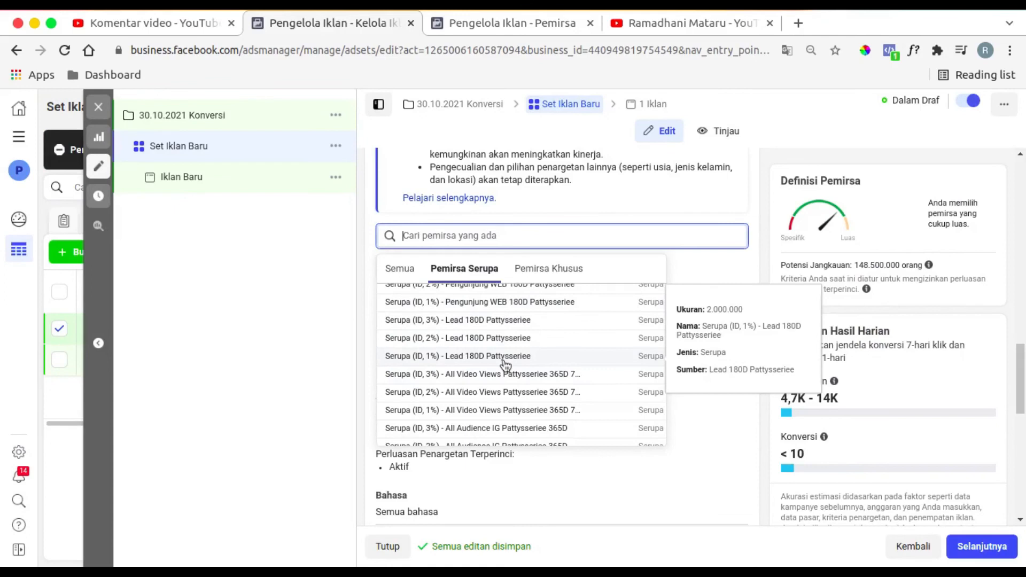
{"action": "left_click", "coordinate": [504, 357]}
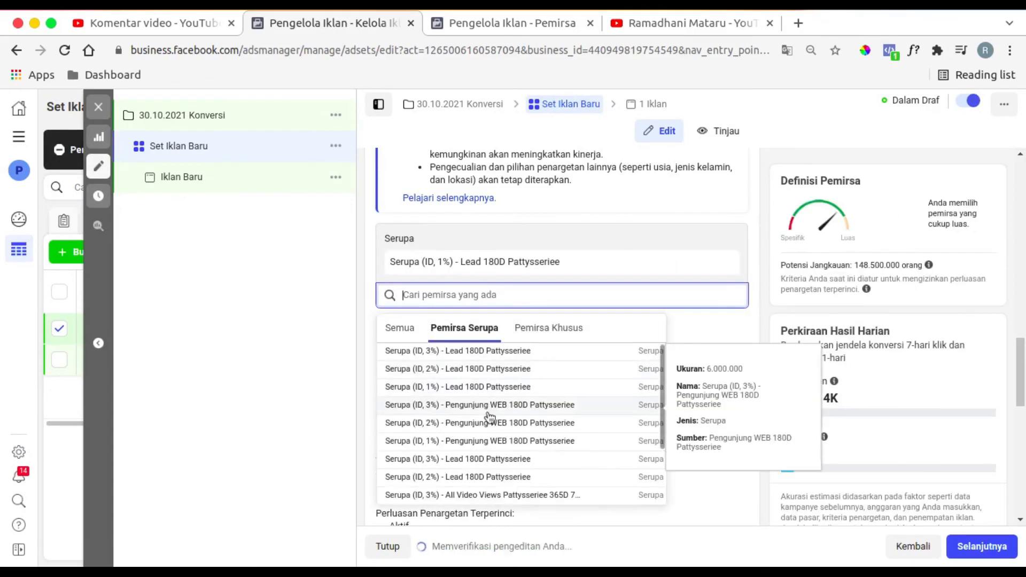
{"action": "left_click", "coordinate": [484, 370]}
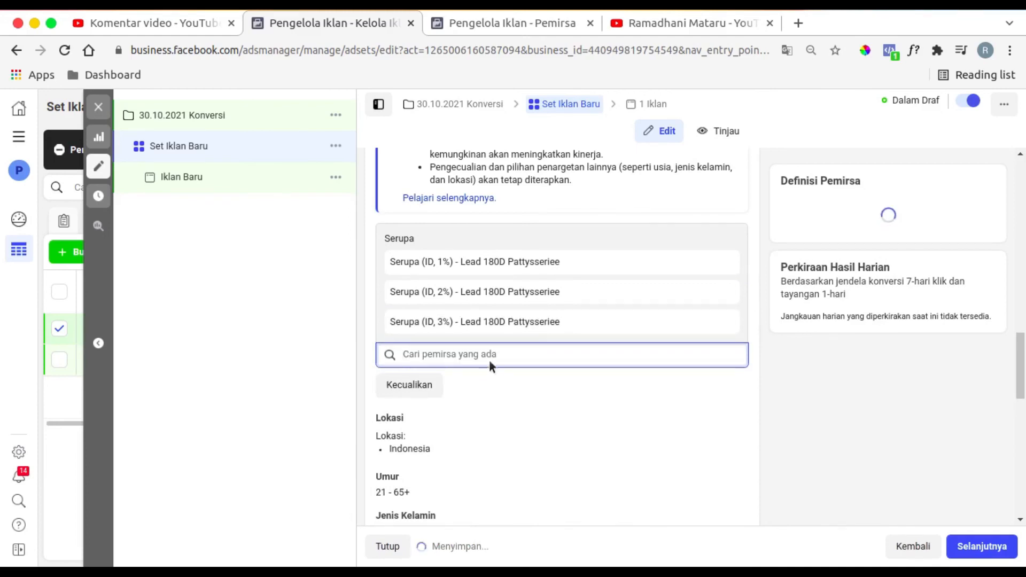
{"action": "left_click", "coordinate": [499, 24]}
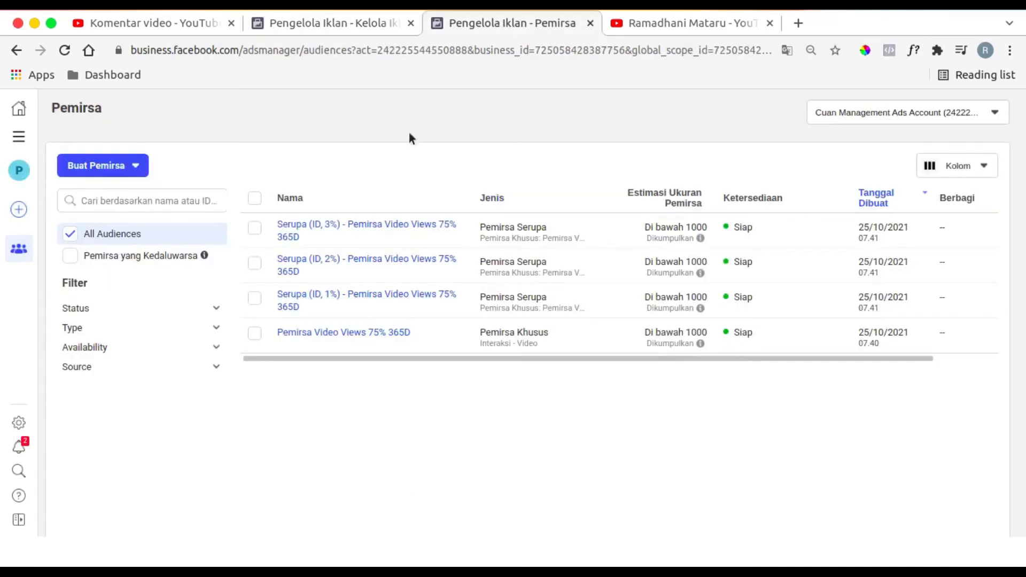
{"action": "left_click", "coordinate": [336, 22]}
- Set the ad set's maximum audience age to 50
{"action": "scroll", "coordinate": [460, 329], "scroll_direction": "down", "scroll_amount": 5}
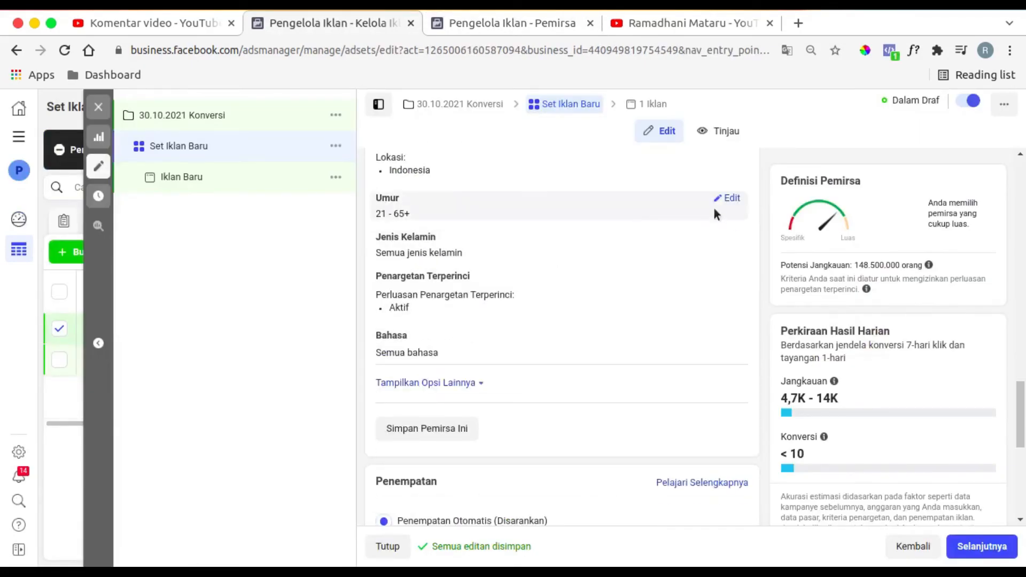
{"action": "left_click", "coordinate": [722, 201]}
{"action": "left_click", "coordinate": [483, 217]}
{"action": "scroll", "coordinate": [513, 412], "scroll_direction": "up", "scroll_amount": 5}
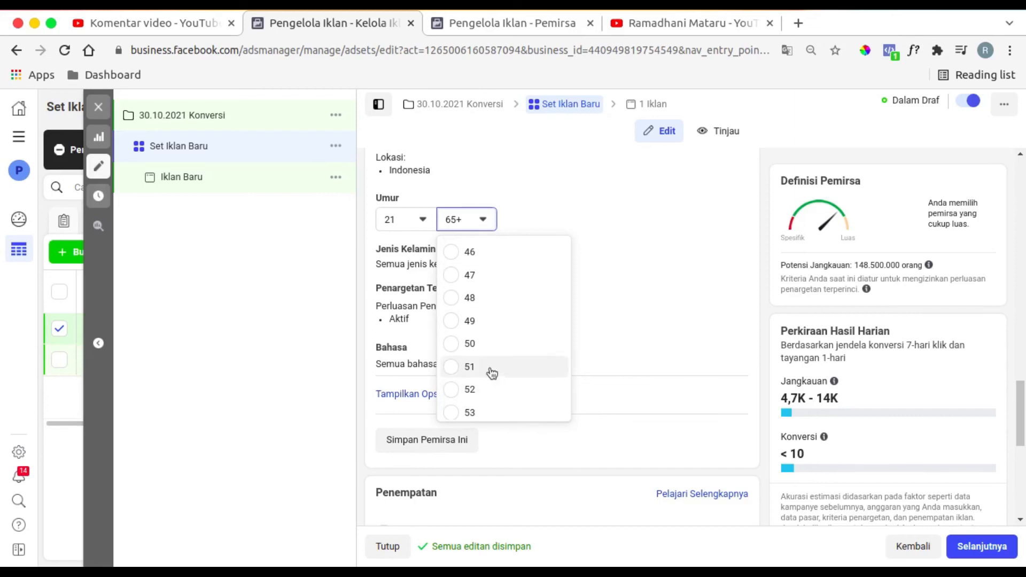
{"action": "left_click", "coordinate": [473, 344]}
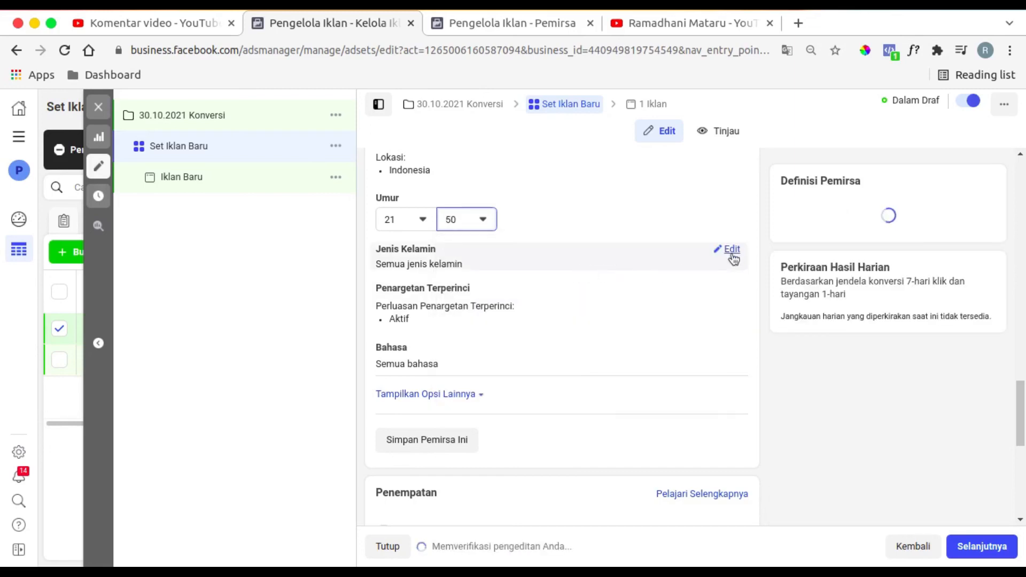
- Review the ad set's optimization and delivery section, including the hidden options and the available attribution windows
{"action": "scroll", "coordinate": [473, 377], "scroll_direction": "down", "scroll_amount": 7}
{"action": "mouse_move", "coordinate": [476, 374]}
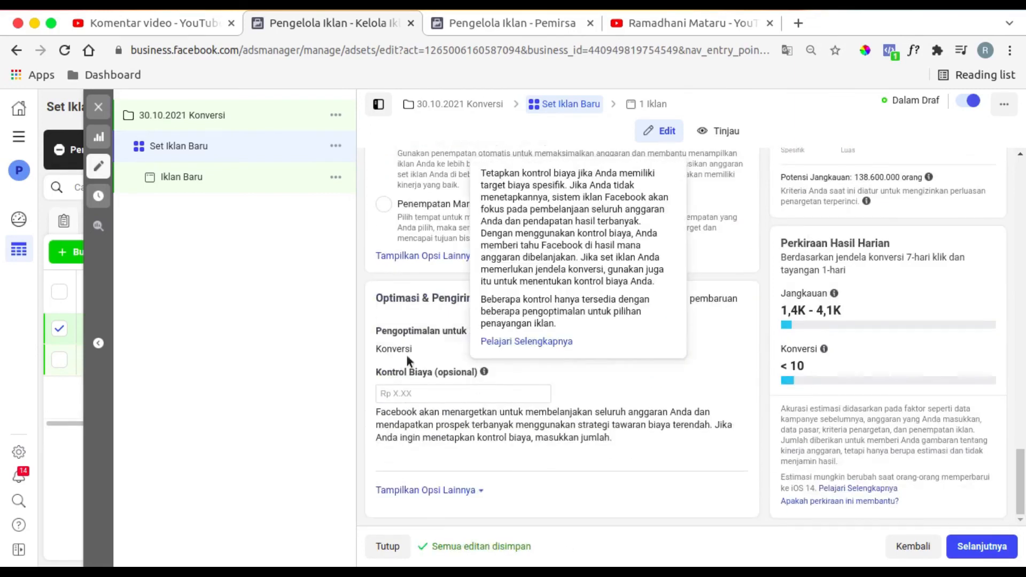
{"action": "left_click", "coordinate": [473, 491]}
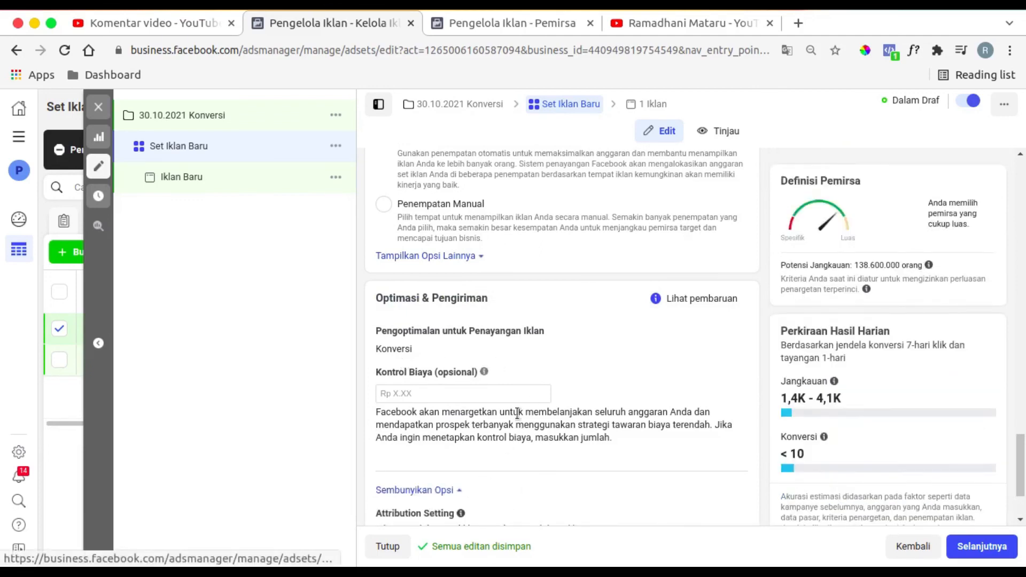
{"action": "scroll", "coordinate": [518, 413], "scroll_direction": "down", "scroll_amount": 2}
{"action": "mouse_move", "coordinate": [461, 407]}
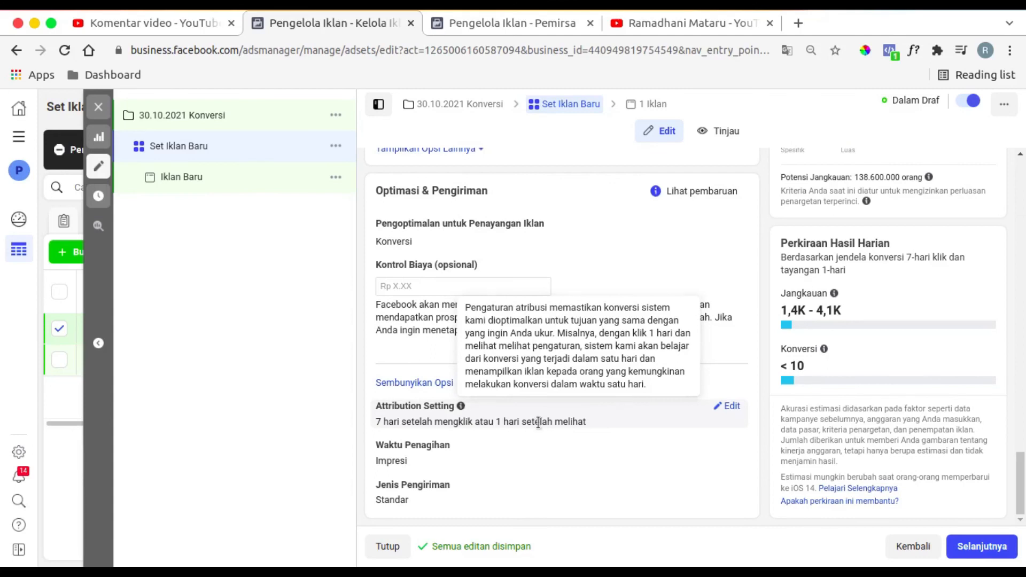
{"action": "left_click", "coordinate": [730, 408]}
{"action": "left_click", "coordinate": [497, 406]}
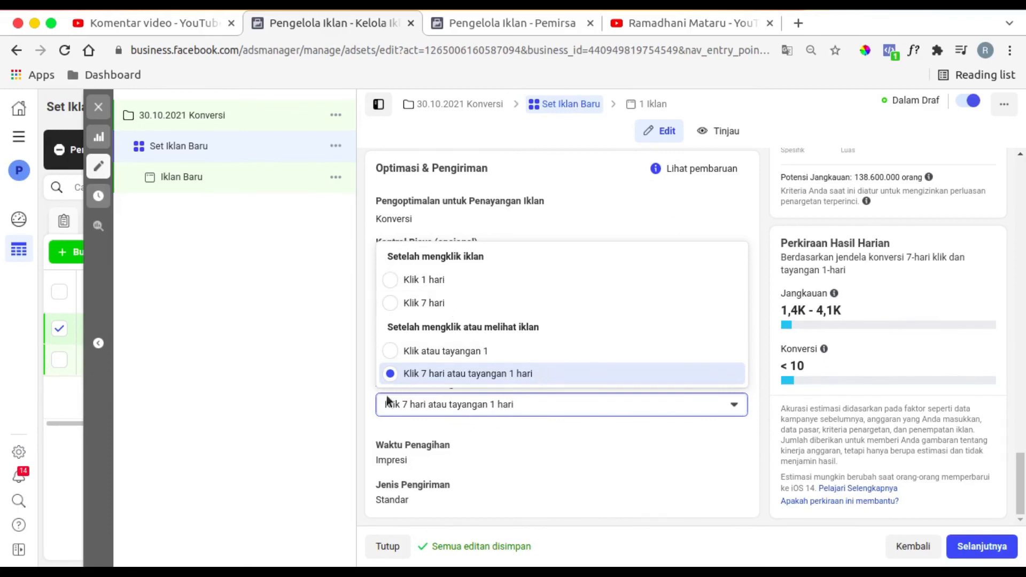
{"action": "left_click", "coordinate": [370, 388]}
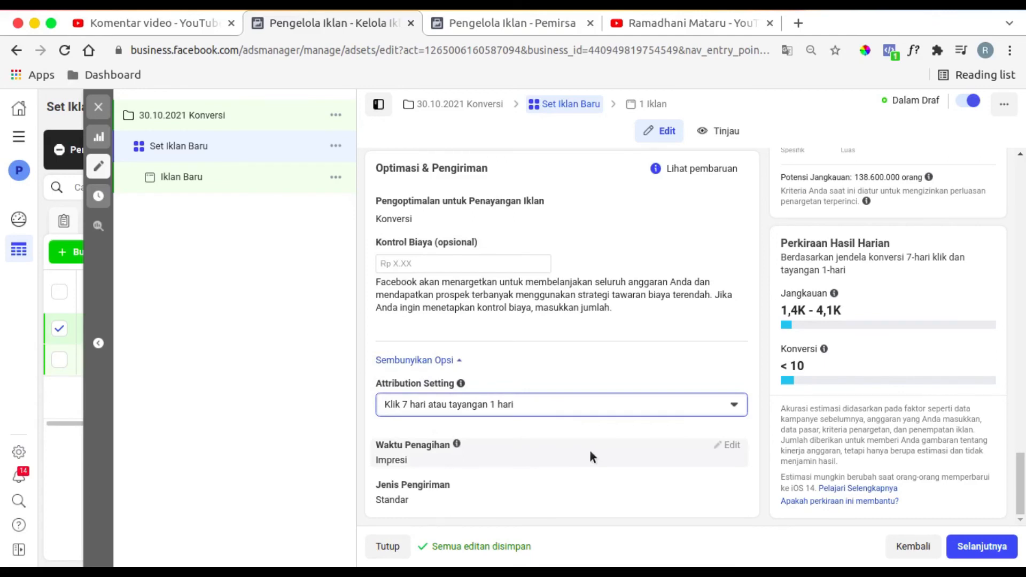
- Rename the ad set "Serupa (ID, 1-3%) - Lead 180D Pattysseriee", reusing the name of its 3% lookalike audience
{"action": "scroll", "coordinate": [528, 450], "scroll_direction": "up", "scroll_amount": 15}
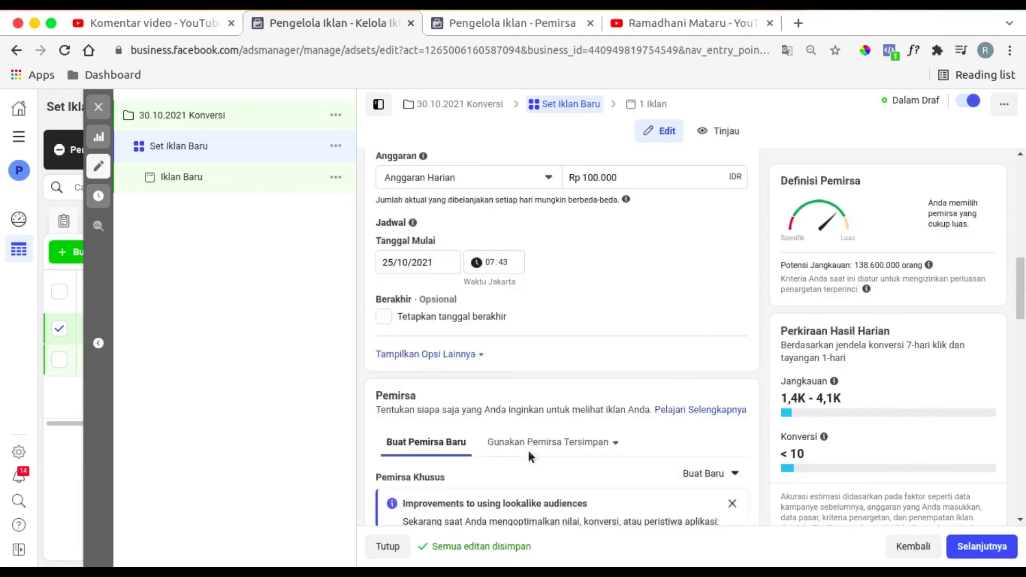
{"action": "scroll", "coordinate": [528, 450], "scroll_direction": "down", "scroll_amount": 5}
{"action": "triple_click", "coordinate": [487, 475]}
{"action": "key", "text": "ctrl+c"}
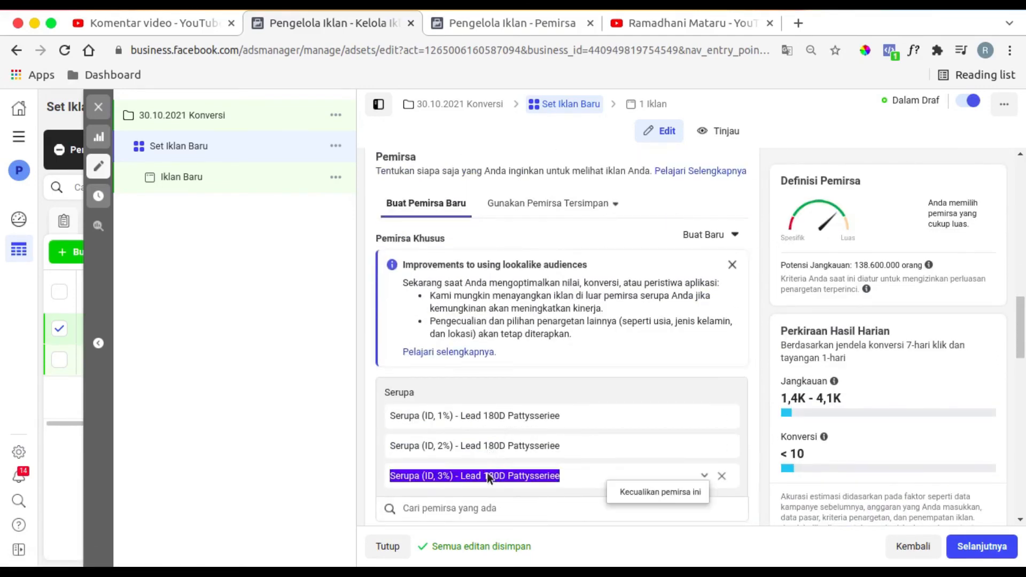
{"action": "scroll", "coordinate": [485, 213], "scroll_direction": "up", "scroll_amount": 10}
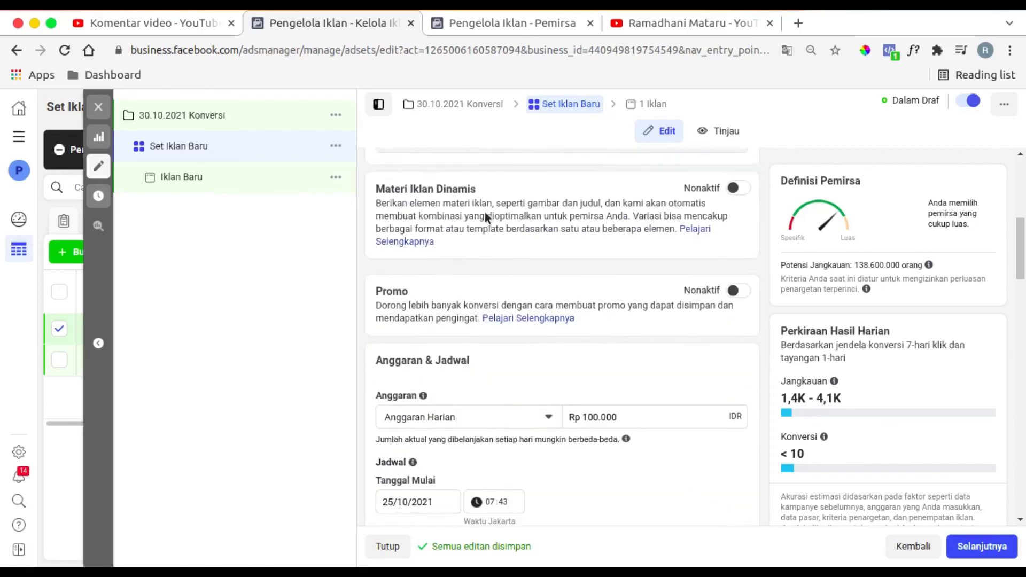
{"action": "scroll", "coordinate": [487, 215], "scroll_direction": "up", "scroll_amount": 5}
{"action": "triple_click", "coordinate": [486, 209]}
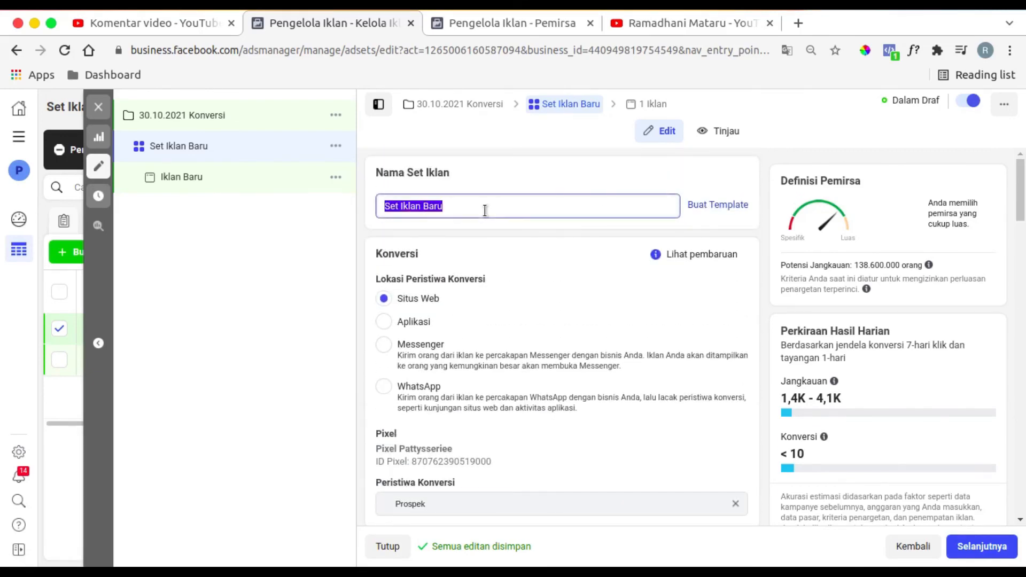
{"action": "key", "text": "ctrl+v"}
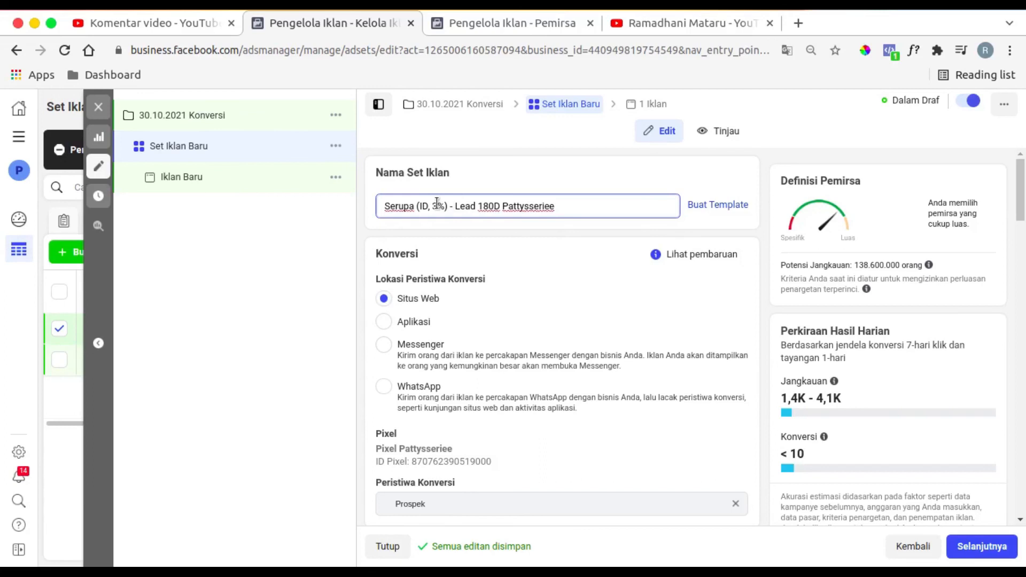
{"action": "left_click", "coordinate": [433, 201]}
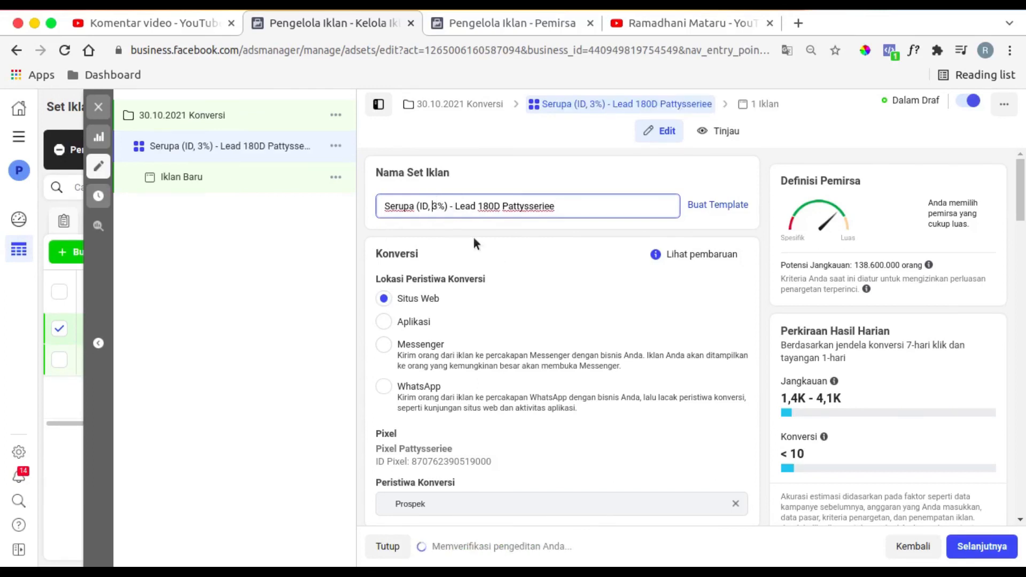
{"action": "type", "text": "1-"}
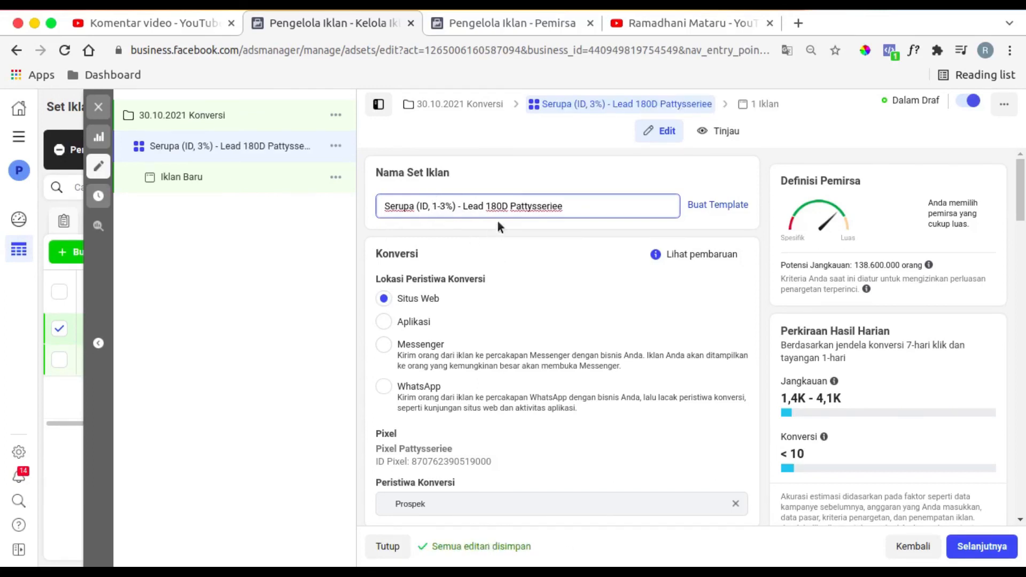
- Look through the setup fields of the ad Iklan Baru and return to the campaign list
{"action": "left_click", "coordinate": [315, 169]}
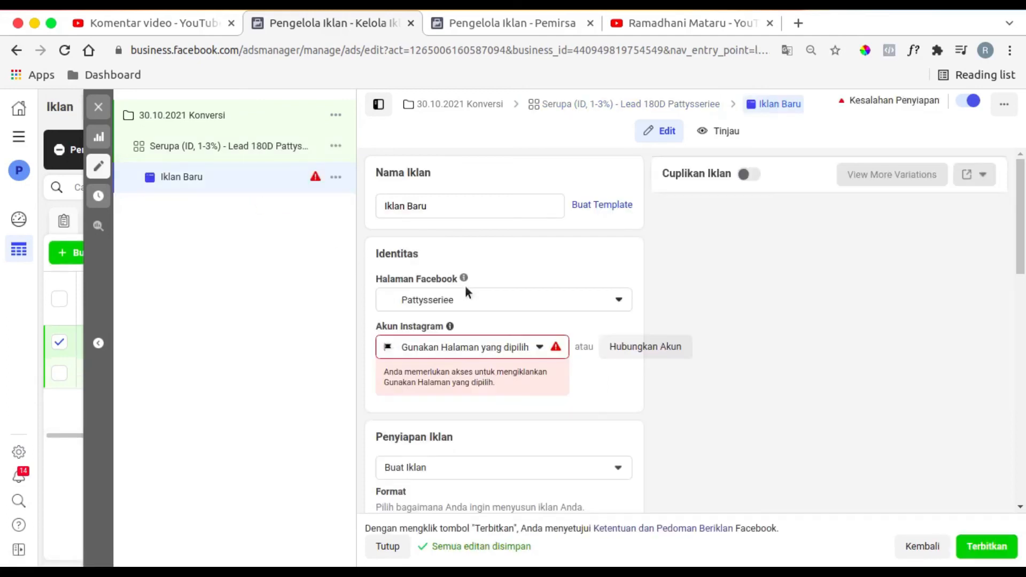
{"action": "scroll", "coordinate": [477, 284], "scroll_direction": "down", "scroll_amount": 5}
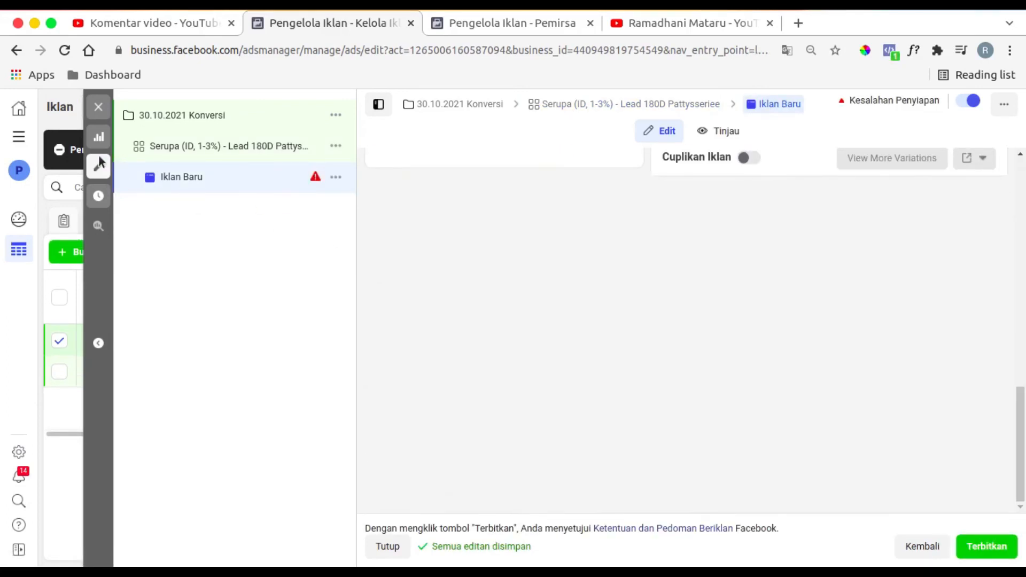
{"action": "left_click", "coordinate": [99, 164]}
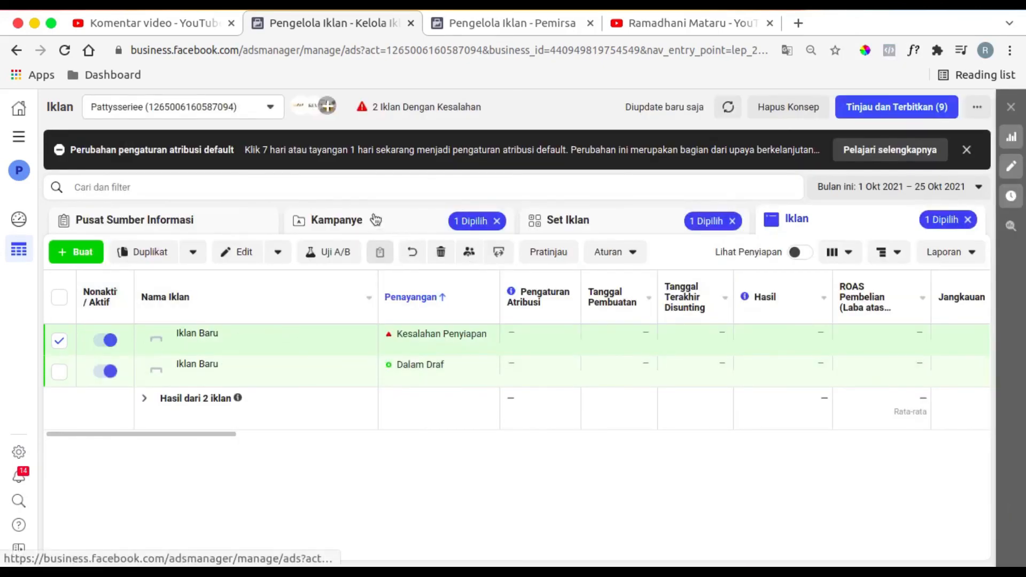
{"action": "left_click", "coordinate": [376, 219]}
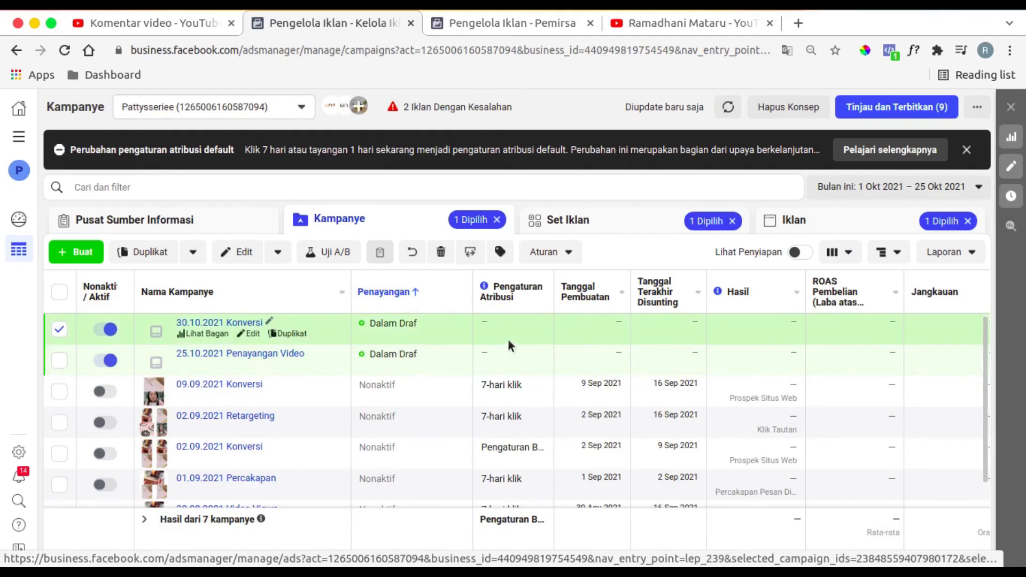
- Review the viewer comments in YouTube Studio and compare the draft campaigns with the video viewer audiences in the other ad account
{"action": "left_click", "coordinate": [171, 24]}
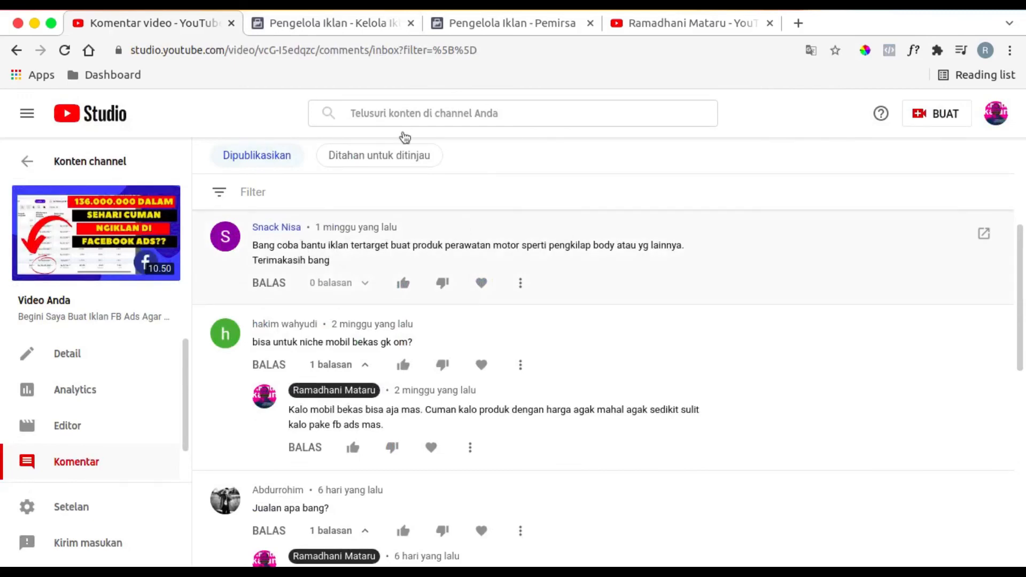
{"action": "left_click", "coordinate": [508, 23]}
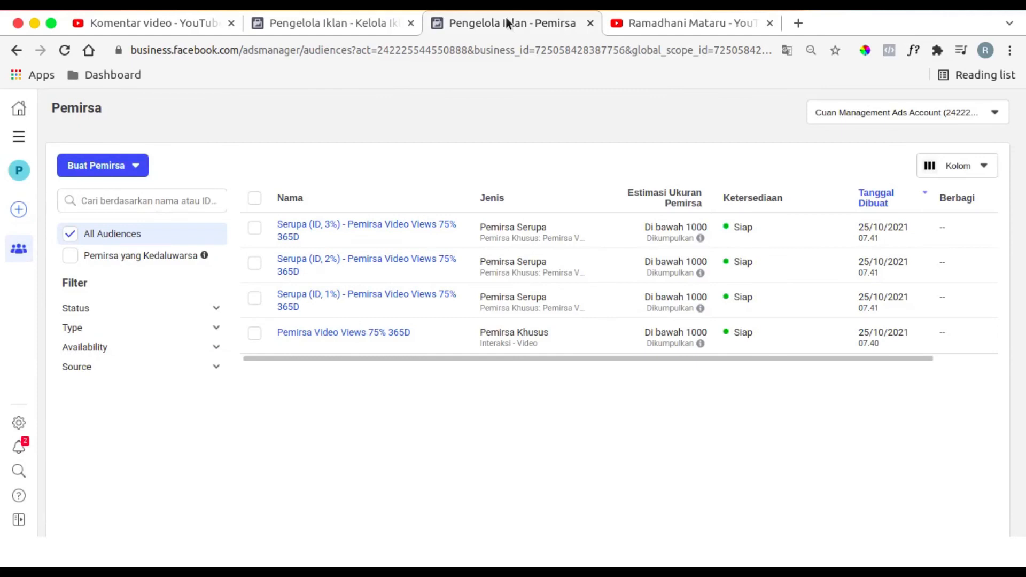
{"action": "left_click", "coordinate": [356, 27]}
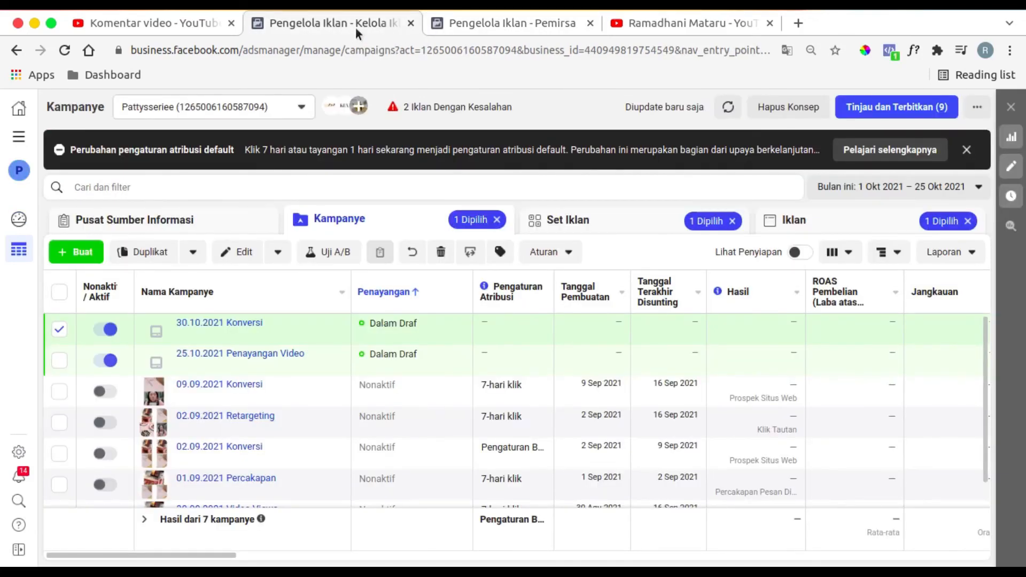
{"action": "left_click", "coordinate": [470, 21]}
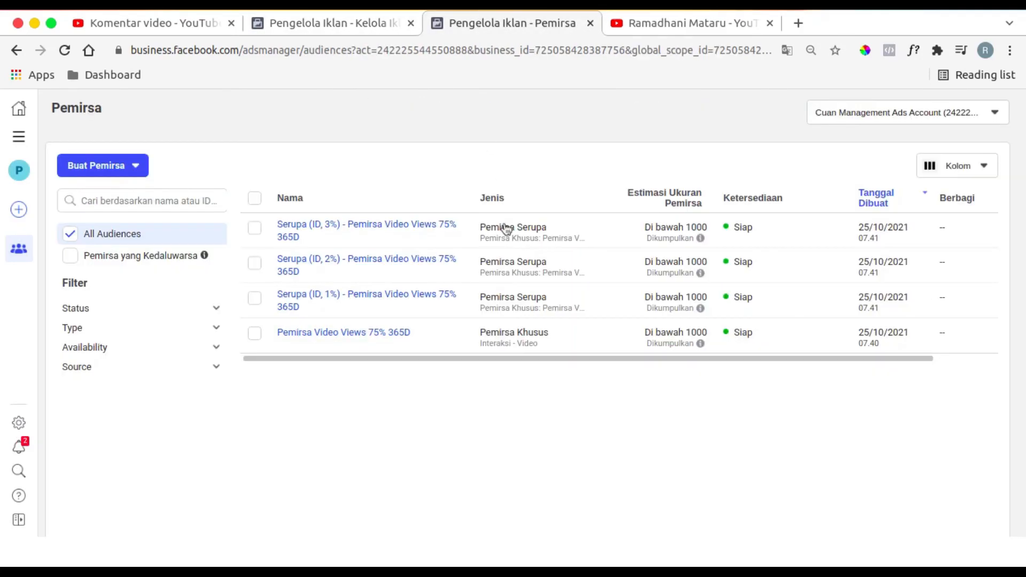
{"action": "left_click", "coordinate": [337, 31]}
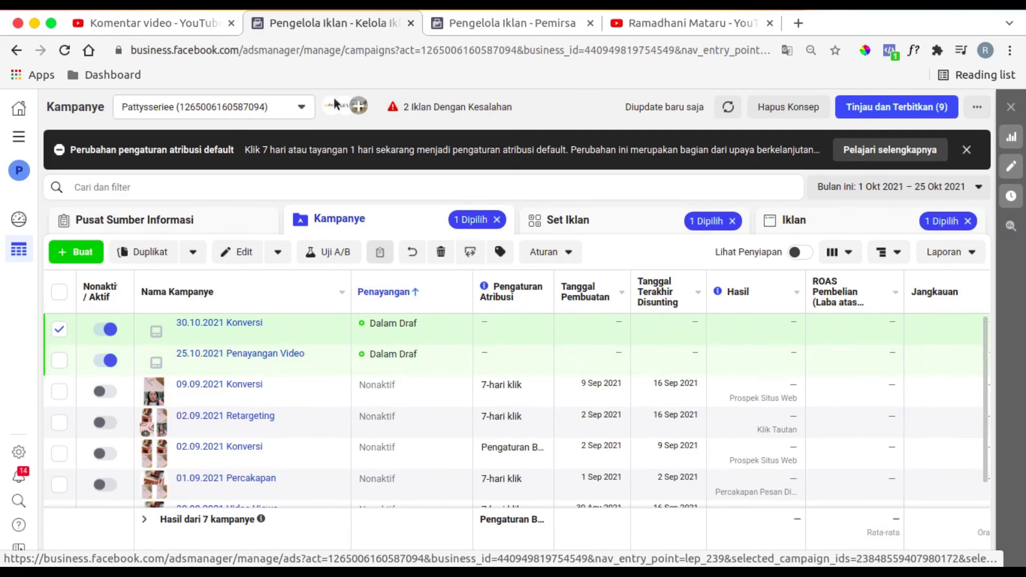
{"action": "left_click", "coordinate": [171, 22]}
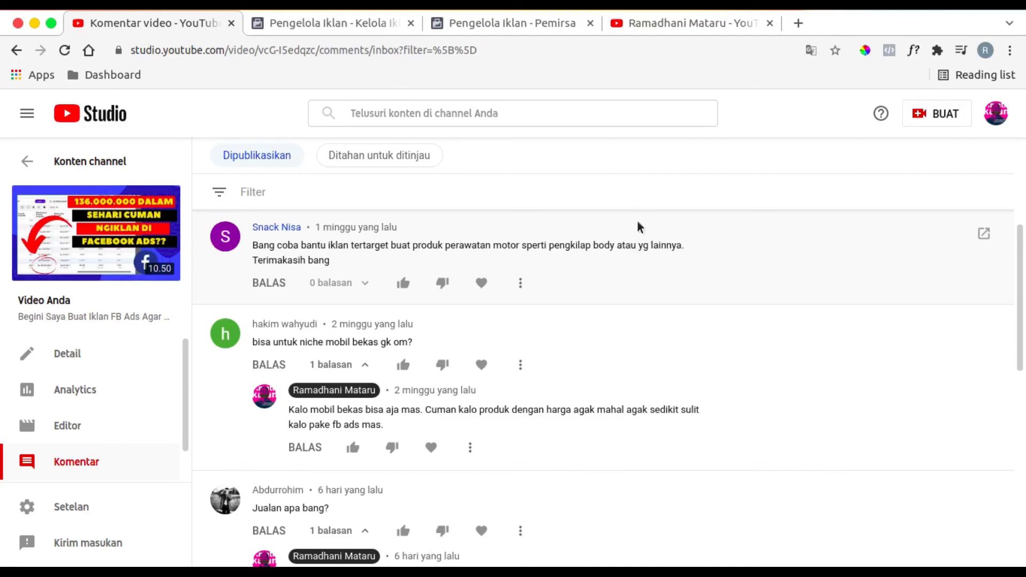
{"action": "left_click", "coordinate": [322, 25]}
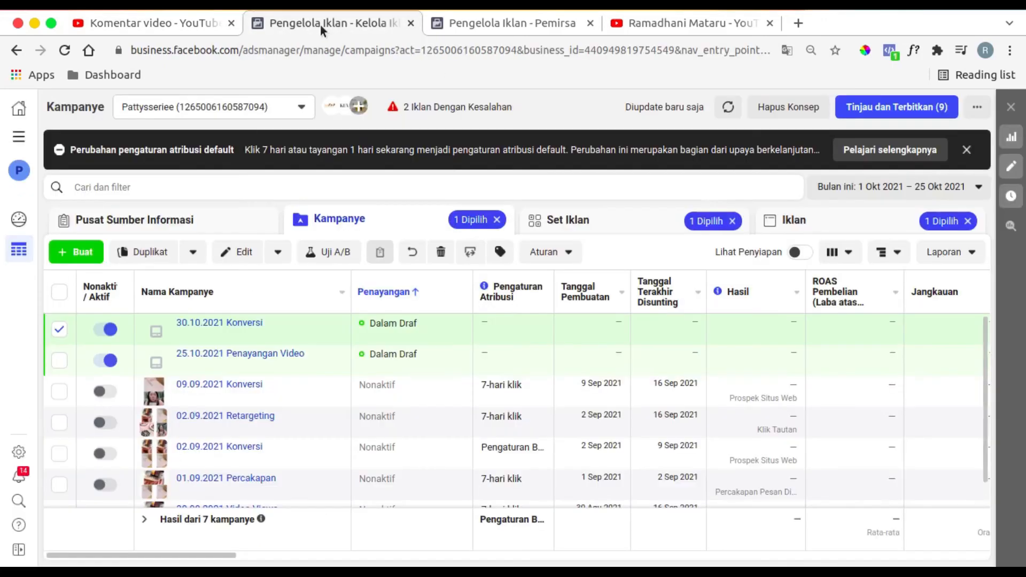